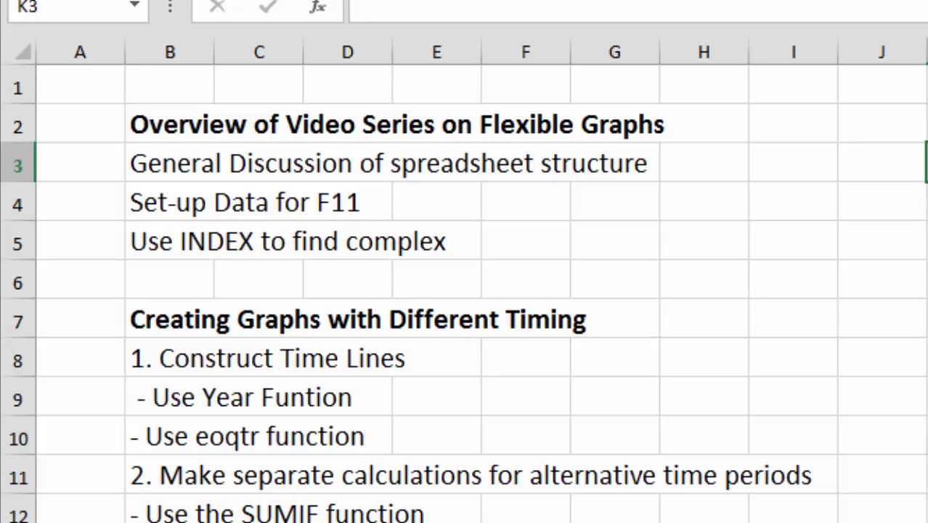
# Step: Hide the gridlines on the outline worksheet
pyautogui.hotkey('alt', 'w')
pyautogui.press('v')
pyautogui.press('g')
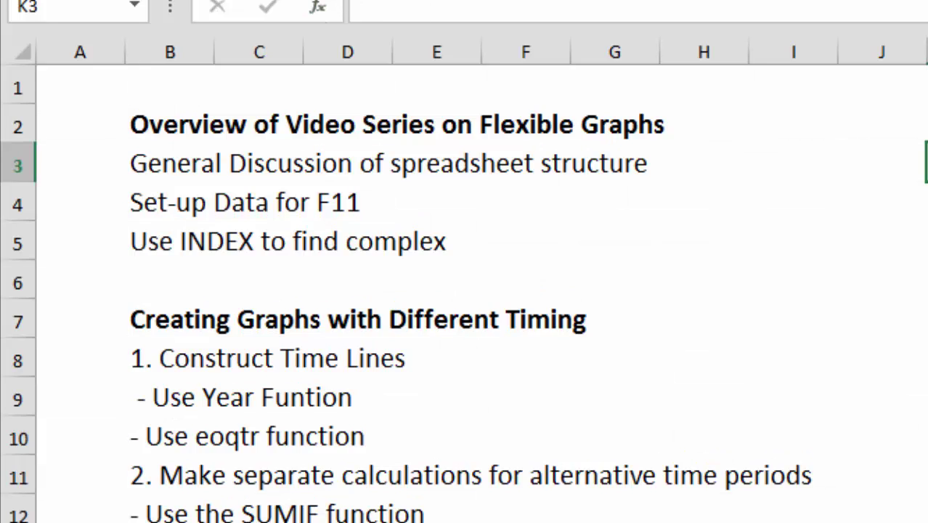
# Step: Examine the Creating Graphs with Different Timing heading and the items on constructing time lines
pyautogui.click(595, 309)
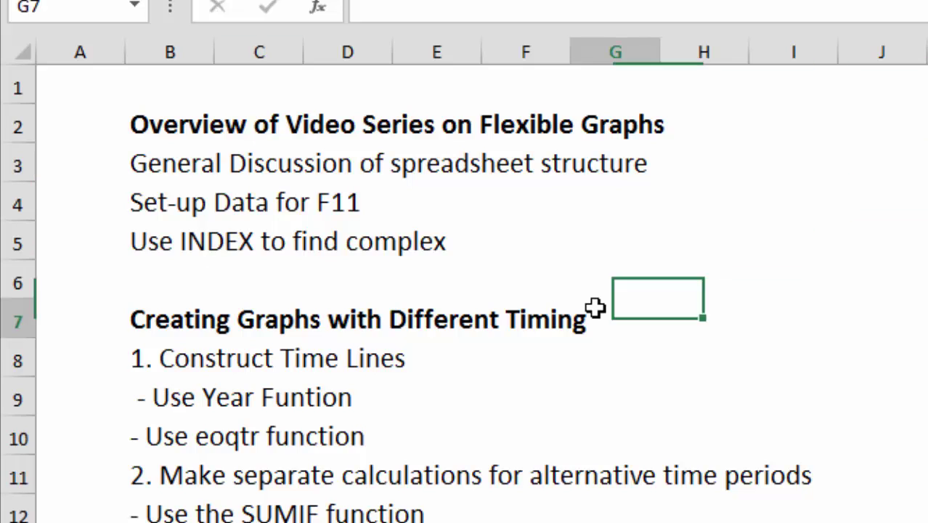
pyautogui.press('Left')
pyautogui.press('Left')
pyautogui.press('Left')
pyautogui.press('Left')
pyautogui.press('Left')
pyautogui.press('Left')
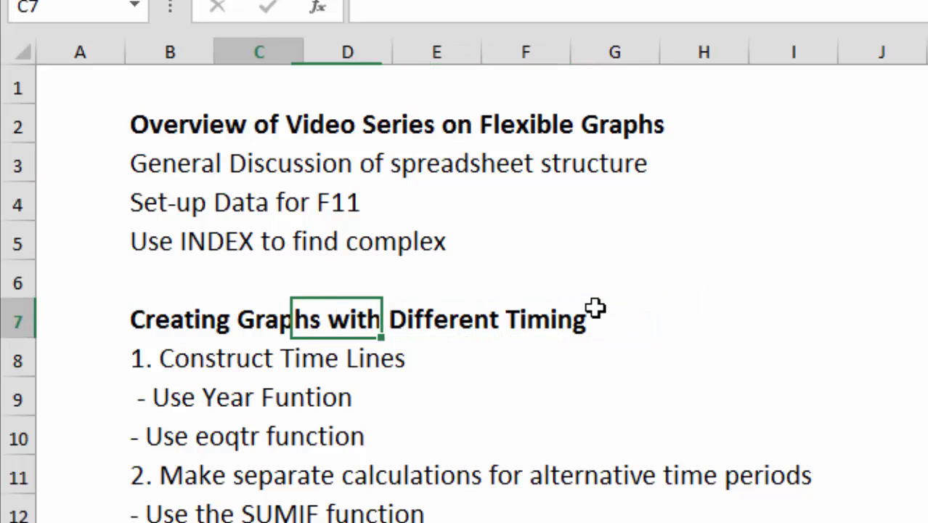
pyautogui.press('Right')
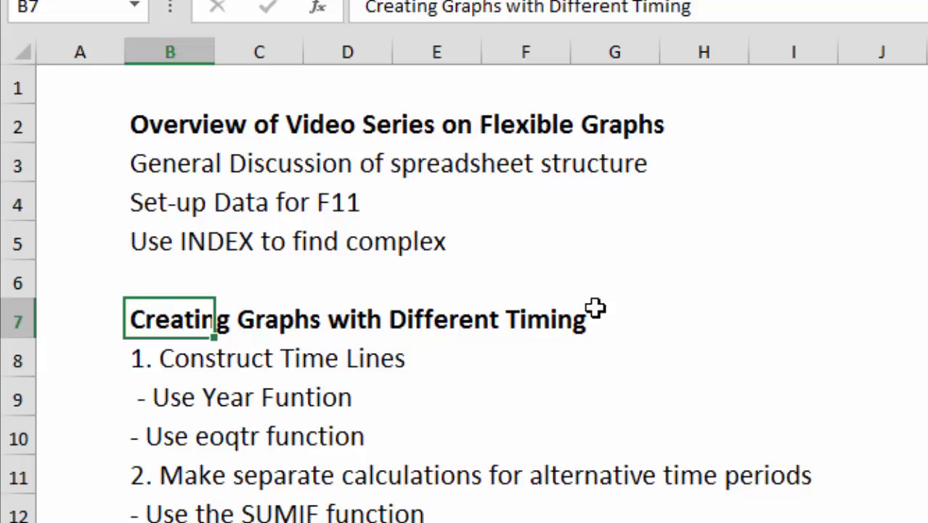
pyautogui.press('Down')
pyautogui.press('Down')
pyautogui.press('Up')
pyautogui.press('Up')
pyautogui.press('Up')
pyautogui.press('Down')
pyautogui.press('Down')
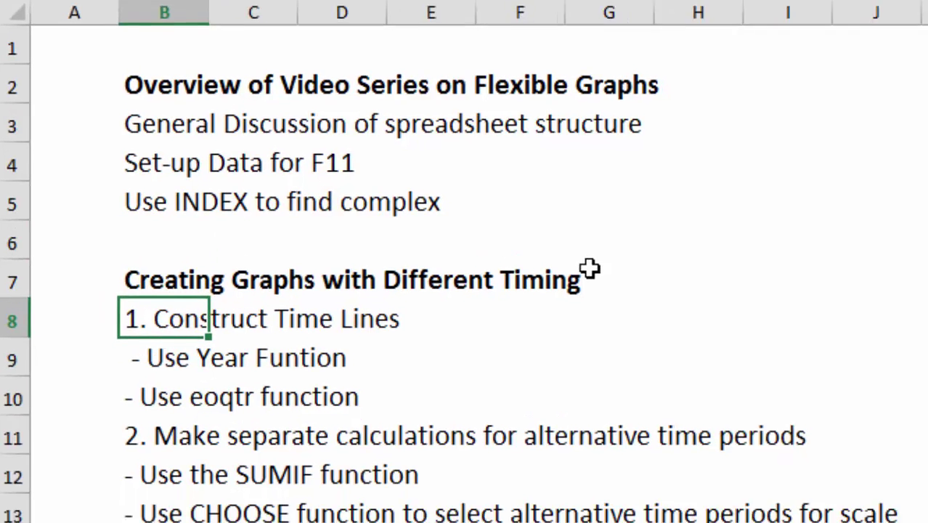
pyautogui.press('Down')
pyautogui.press('Down')
pyautogui.press('Up')
pyautogui.press('Up')
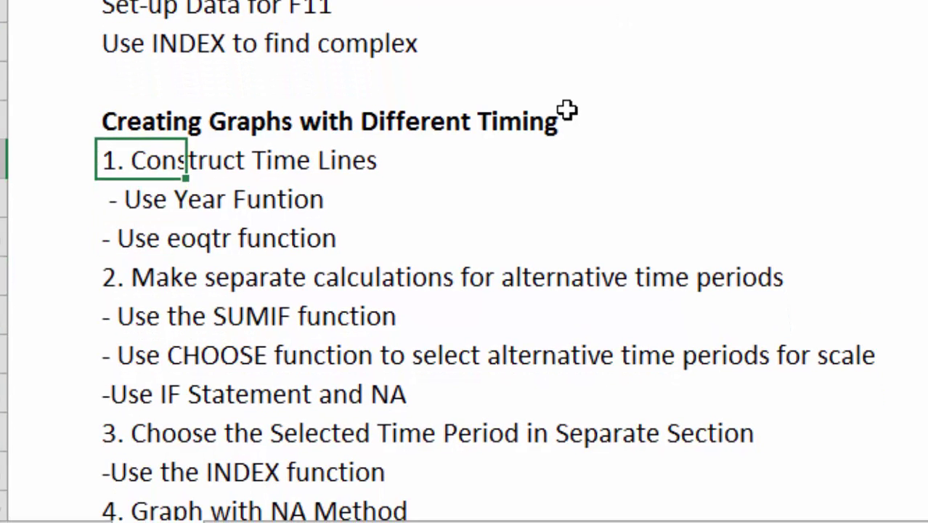
pyautogui.press('Down')
pyautogui.press('Up')
pyautogui.press('Down')
pyautogui.press('Down')
pyautogui.press('Down')
pyautogui.press('Down')
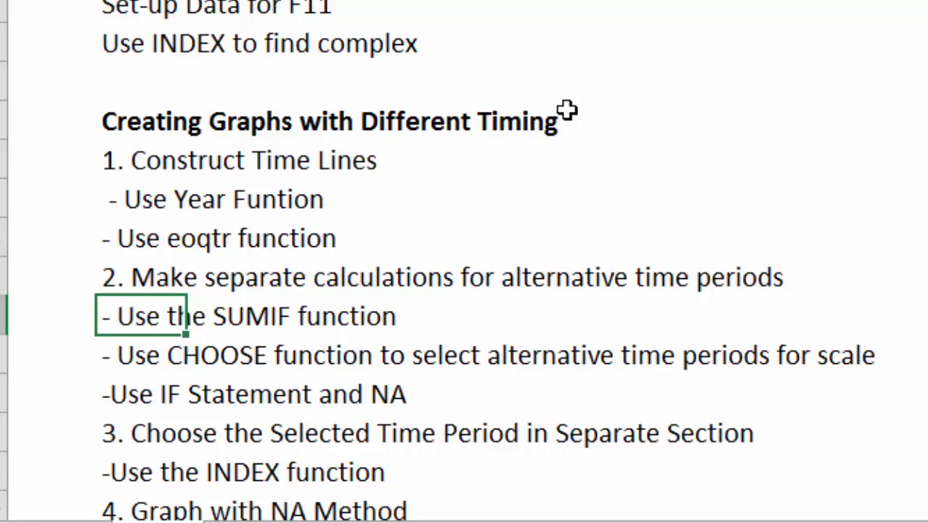
# Step: Examine the outline items on separate calculations for alternative time periods, selecting the time period, and the graphing methods
pyautogui.press('Down')
pyautogui.press('Down')
pyautogui.press('Up')
pyautogui.press('Up')
pyautogui.press('Up')
pyautogui.press('Down')
pyautogui.press('Down')
pyautogui.press('Up')
pyautogui.press('Up')
pyautogui.press('Up')
pyautogui.press('Down')
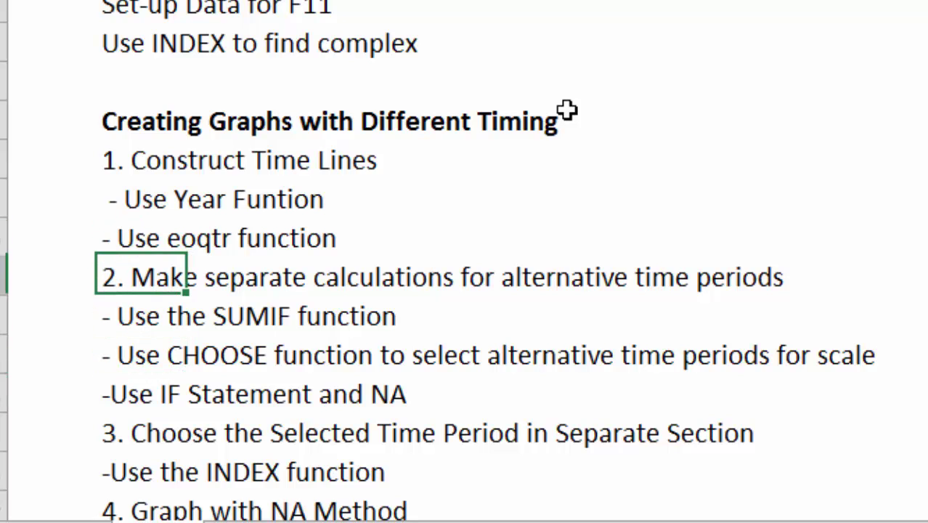
pyautogui.press('Down')
pyautogui.press('Down')
pyautogui.press('Down')
pyautogui.press('Down')
pyautogui.press('Down')
pyautogui.press('Down')
pyautogui.press('Down')
pyautogui.press('Down')
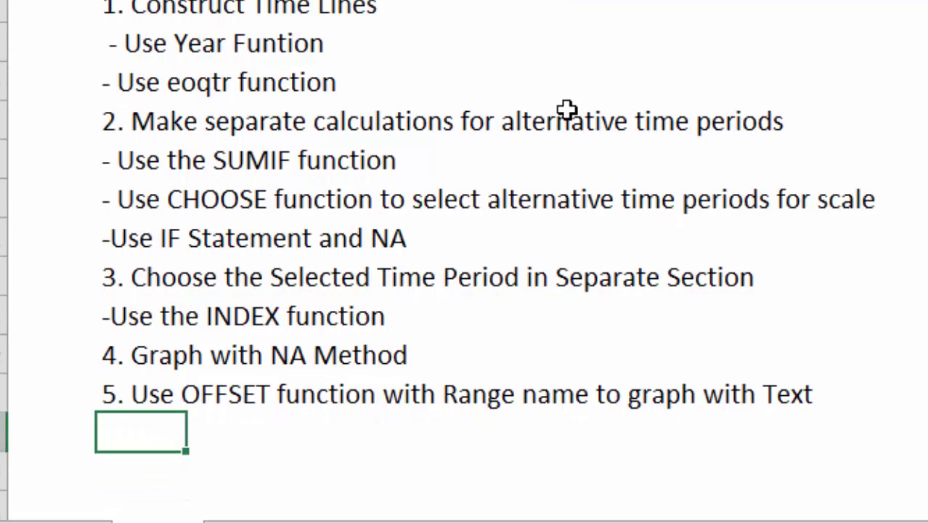
pyautogui.press('Up')
pyautogui.press('Up')
pyautogui.press('Up')
pyautogui.press('Up')
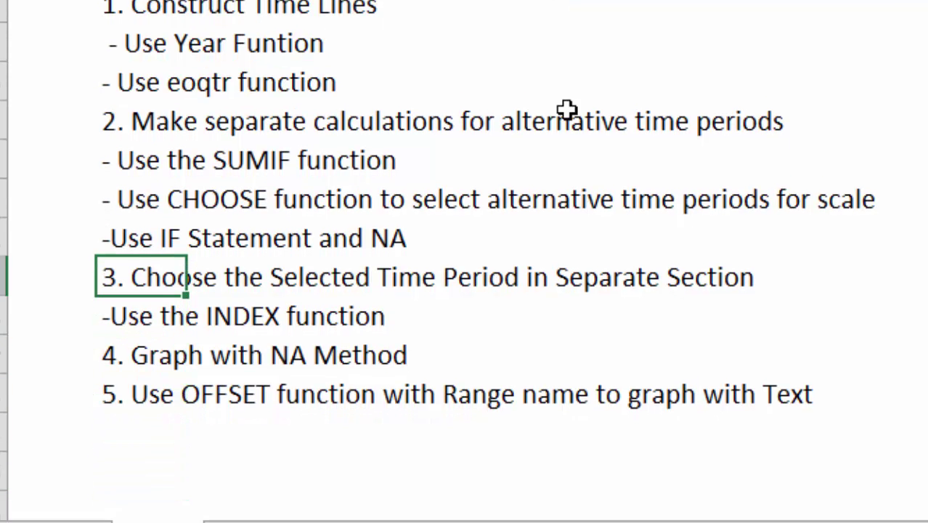
pyautogui.press('Up')
pyautogui.press('Up')
pyautogui.press('Up')
pyautogui.press('Up')
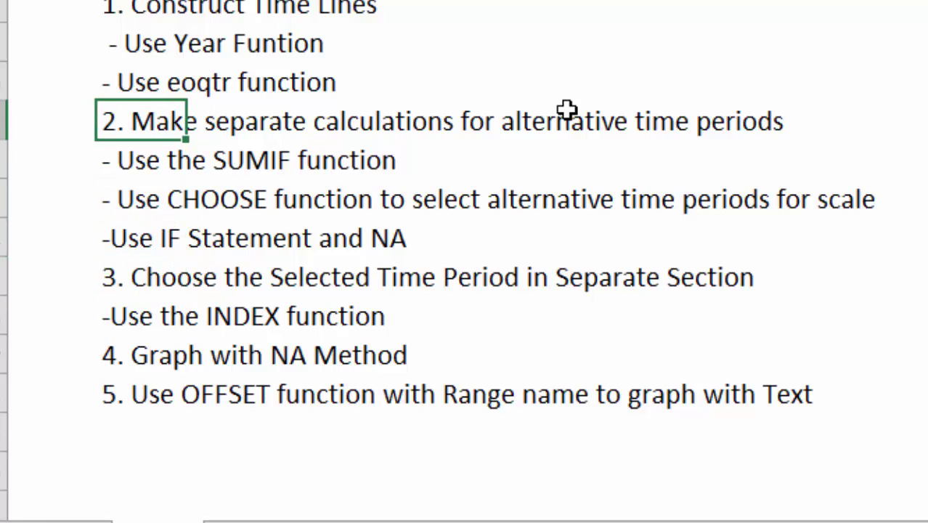
pyautogui.press('Down')
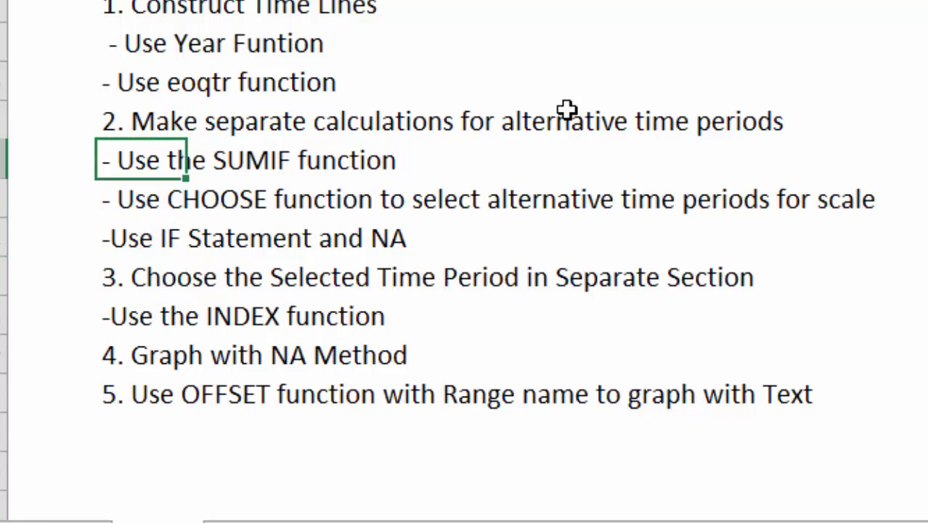
pyautogui.press('Down')
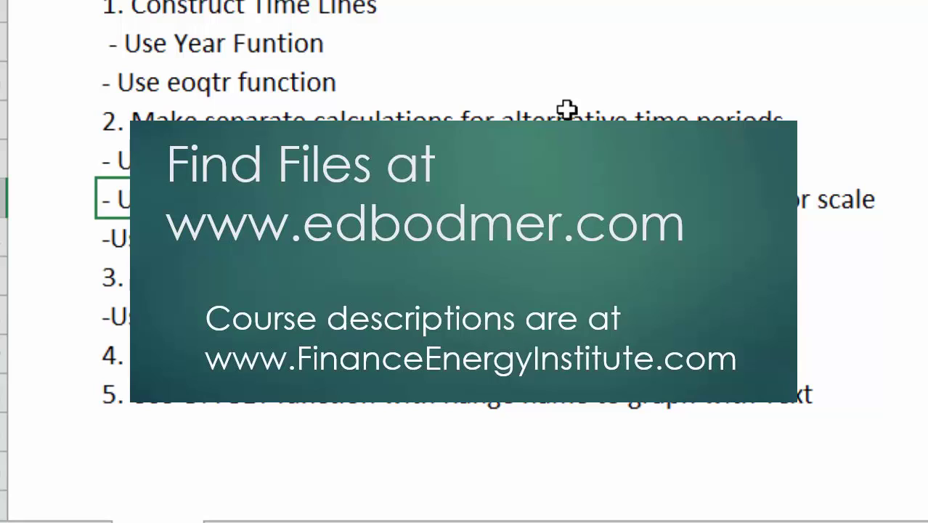
pyautogui.press('Down')
pyautogui.press('Down')
pyautogui.press('Down')
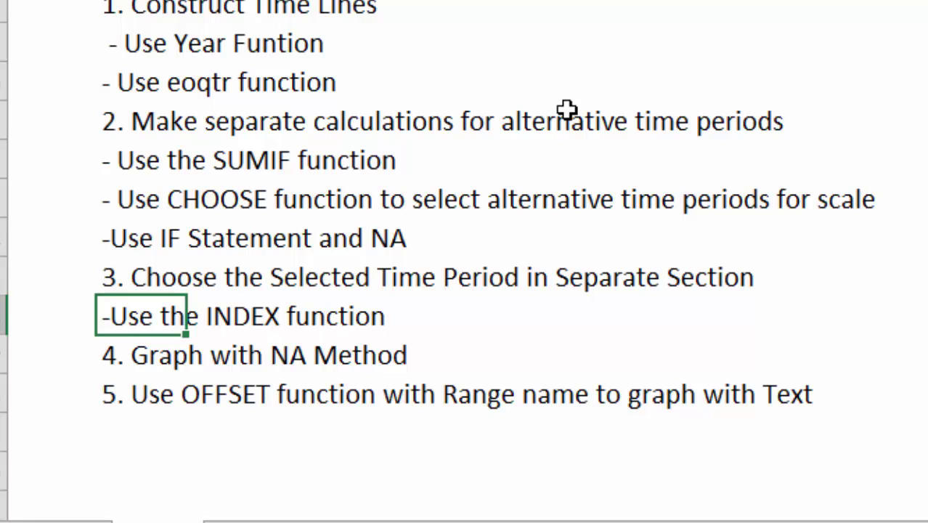
# Step: Review the outline again from the video series overview down to the NA method and OFFSET function items
pyautogui.press('Up')
pyautogui.press('Up')
pyautogui.press('Up')
pyautogui.press('Up')
pyautogui.press('Up')
pyautogui.press('Up')
pyautogui.press('Up')
pyautogui.press('Up')
pyautogui.press('Up')
pyautogui.press('Up')
pyautogui.press('Up')
pyautogui.press('Up')
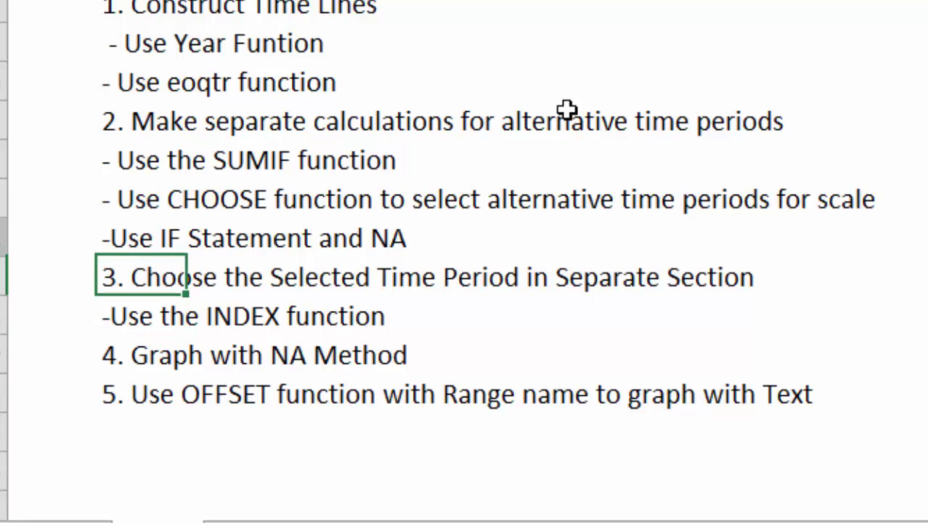
pyautogui.press('Down')
pyautogui.press('Down')
pyautogui.press('Down')
pyautogui.press('Down')
pyautogui.press('Down')
pyautogui.press('Down')
pyautogui.press('Down')
pyautogui.press('Down')
pyautogui.press('Down')
pyautogui.press('Down')
pyautogui.press('Down')
pyautogui.press('Down')
pyautogui.press('Down')
pyautogui.press('Down')
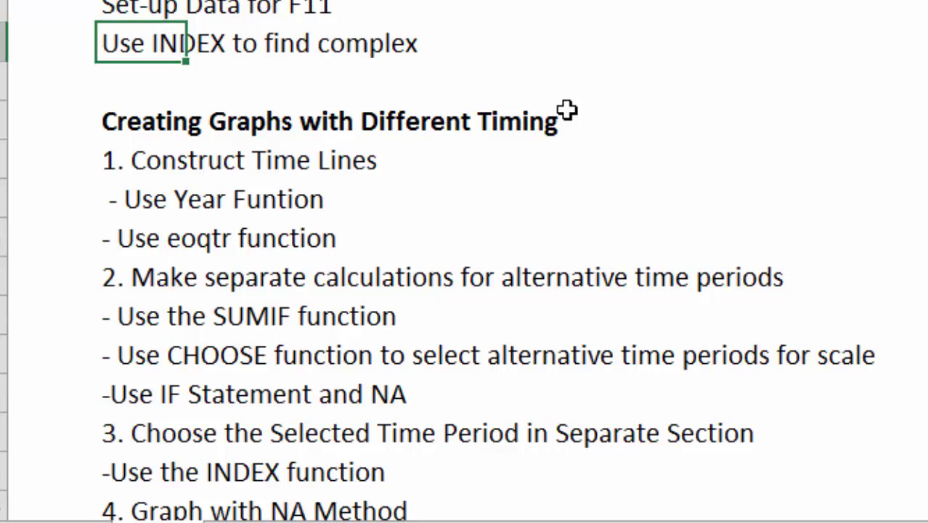
pyautogui.press('Down')
pyautogui.press('Down')
pyautogui.press('Down')
pyautogui.press('Down')
pyautogui.press('Down')
pyautogui.press('Down')
pyautogui.press('Up')
pyautogui.press('Up')
pyautogui.press('Up')
pyautogui.press('Up')
pyautogui.press('Up')
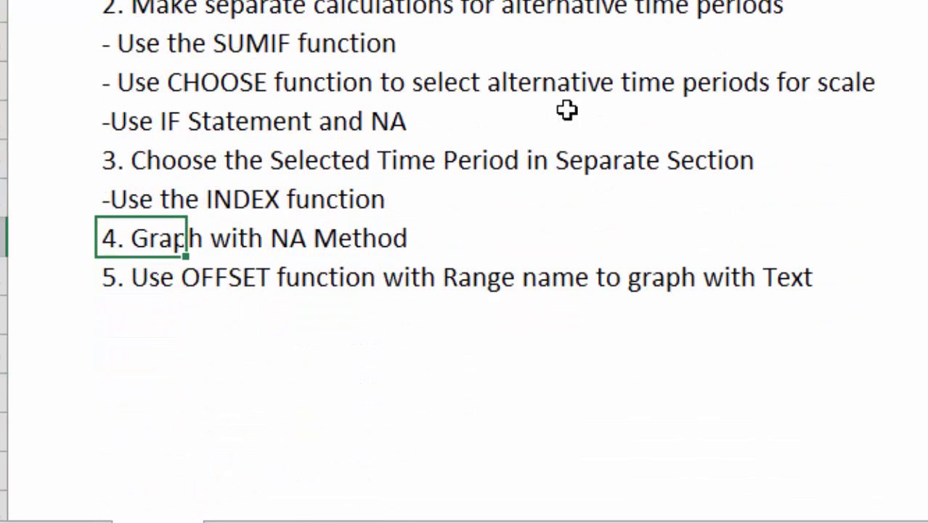
pyautogui.press('Down')
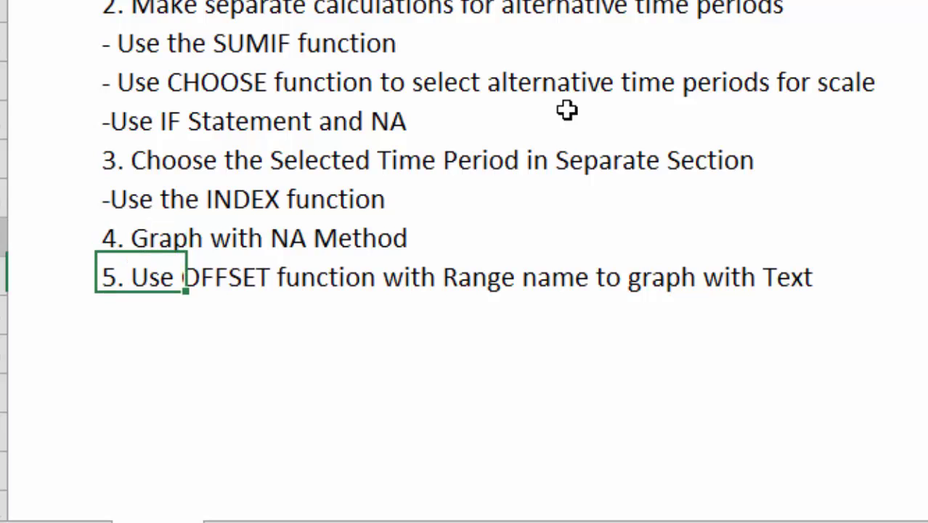
pyautogui.press('Up')
pyautogui.press('Up')
pyautogui.press('Up')
pyautogui.press('Up')
pyautogui.press('Up')
pyautogui.press('Up')
pyautogui.press('Up')
pyautogui.press('Up')
pyautogui.press('Up')
pyautogui.press('Up')
pyautogui.press('Up')
pyautogui.press('Up')
pyautogui.press('Up')
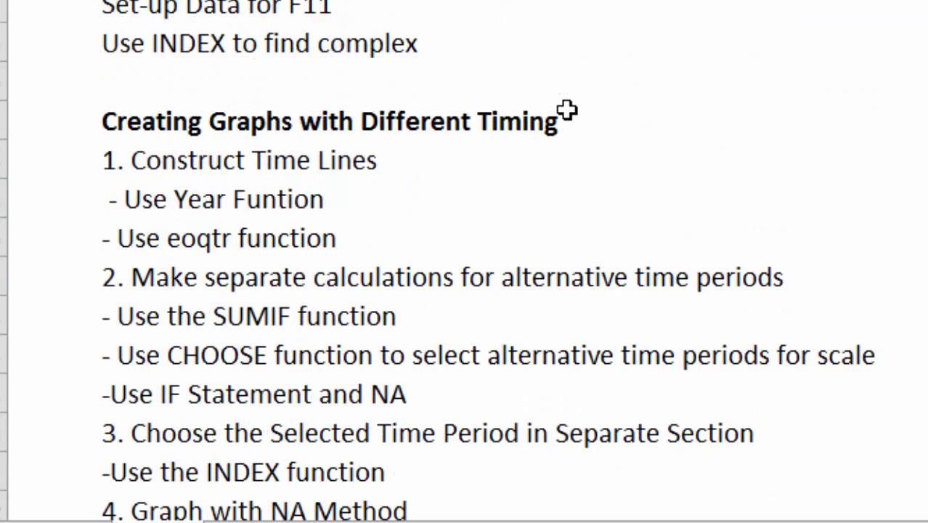
# Step: Delete the surplus empty rows between the OFFSET function item and the Selecting Different Styles heading
pyautogui.press('Down')
pyautogui.press('Down')
pyautogui.press('Down')
pyautogui.press('Down')
pyautogui.press('Down')
pyautogui.press('Down')
pyautogui.press('Down')
pyautogui.press('Down')
pyautogui.press('Down')
pyautogui.press('Down')
pyautogui.press('Down')
pyautogui.press('Down')
pyautogui.press('Down')
pyautogui.press('Down')
pyautogui.press('Down')
pyautogui.press('Down')
pyautogui.press('Down')
pyautogui.press('Down')
pyautogui.press('Down')
pyautogui.press('Down')
pyautogui.press('Up')
pyautogui.press('Up')
pyautogui.press('Up')
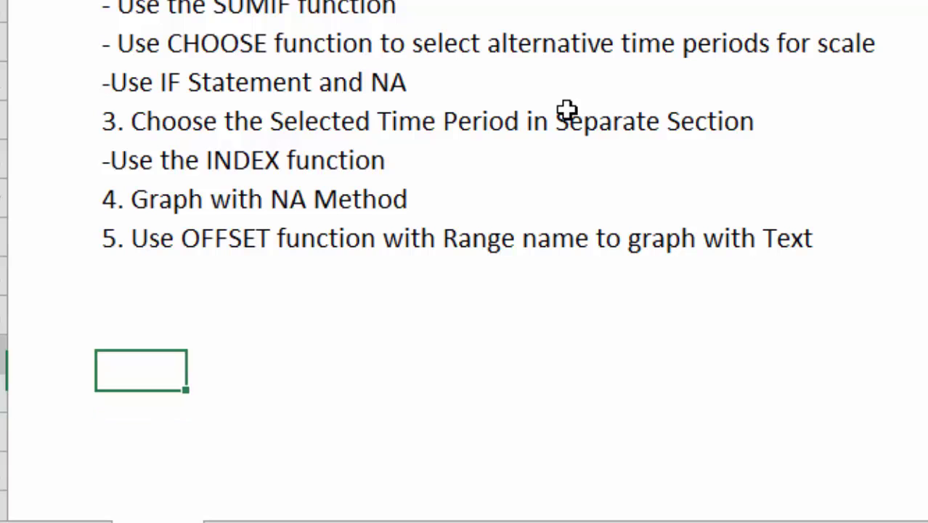
pyautogui.press('Up')
pyautogui.press('Up')
pyautogui.press('Up')
pyautogui.press('Up')
pyautogui.press('Down')
pyautogui.press('Down')
pyautogui.press('Down')
pyautogui.hotkey('shift', 'space')
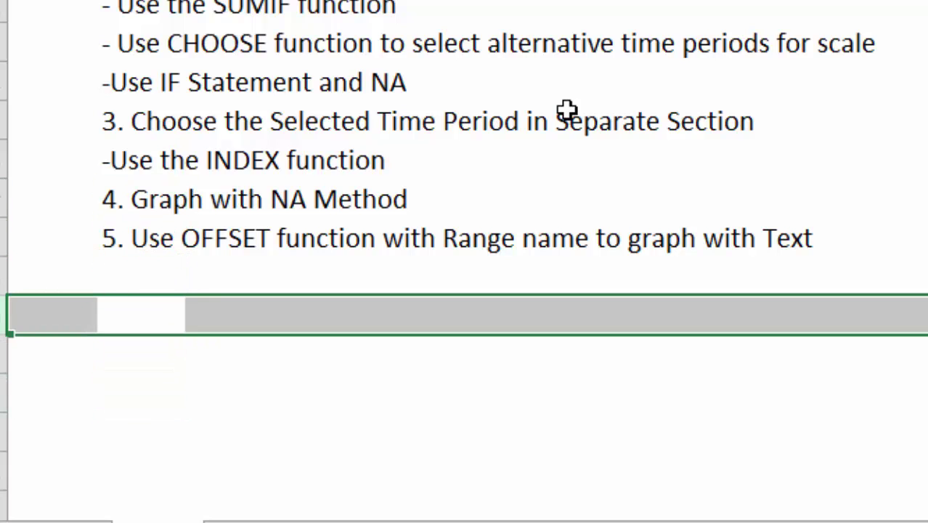
pyautogui.hotkey('shift', 'Down')
pyautogui.hotkey('shift', 'Down')
pyautogui.hotkey('shift', 'Down')
pyautogui.hotkey('shift', 'Down')
pyautogui.hotkey('shift', 'Down')
pyautogui.hotkey('shift', 'Down')
pyautogui.hotkey('shift', 'Down')
pyautogui.hotkey('shift', 'Down')
pyautogui.hotkey('shift', 'Down')
pyautogui.hotkey('shift', 'Down')
pyautogui.hotkey('shift', 'Down')
pyautogui.hotkey('shift', 'Down')
pyautogui.hotkey('shift', 'Down')
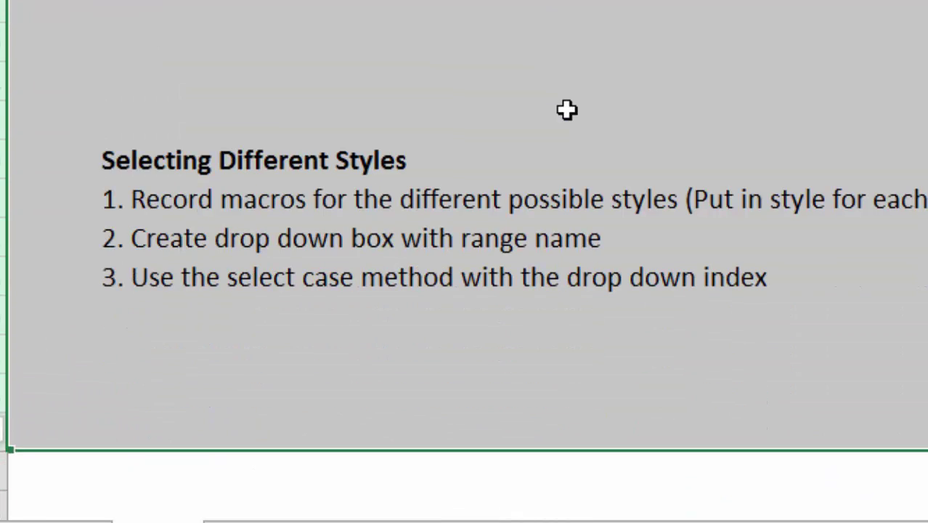
pyautogui.hotkey('shift', 'Up')
pyautogui.hotkey('shift', 'Up')
pyautogui.hotkey('shift', 'Up')
pyautogui.hotkey('shift', 'Up')
pyautogui.hotkey('shift', 'Up')
pyautogui.hotkey('shift', 'Up')
pyautogui.hotkey('shift', 'Up')
pyautogui.hotkey('shift', 'Up')
pyautogui.hotkey('shift', 'Up')
pyautogui.hotkey('shift', 'Up')
pyautogui.hotkey('shift', 'Up')
pyautogui.hotkey('shift', 'Down')
pyautogui.hotkey('ctrl', '-')
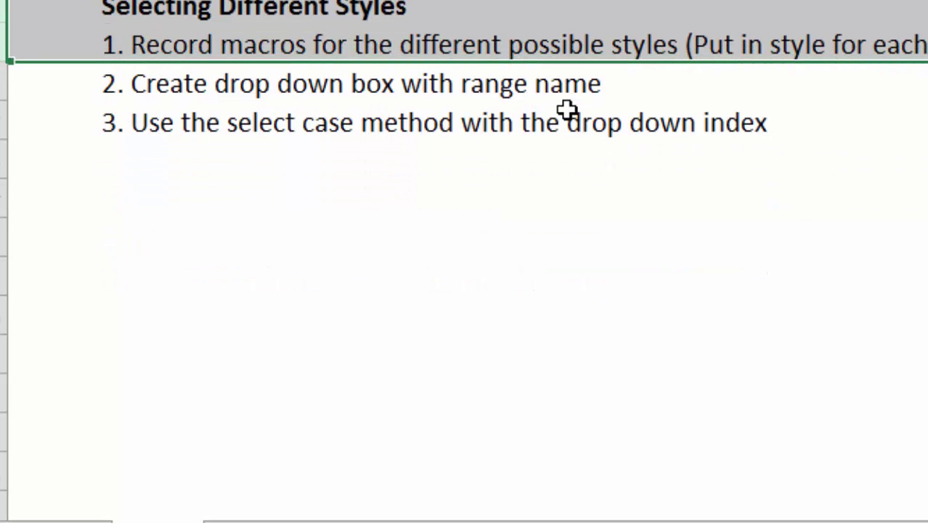
# Step: Review the outline items from the separate calculations for alternative time periods down to the OFFSET function item
pyautogui.press('Up')
pyautogui.press('Up')
pyautogui.press('Up')
pyautogui.press('Up')
pyautogui.press('Up')
pyautogui.press('Up')
pyautogui.press('Up')
pyautogui.press('Up')
pyautogui.press('Up')
pyautogui.press('Up')
pyautogui.press('Up')
pyautogui.press('Up')
pyautogui.press('Up')
pyautogui.press('Up')
pyautogui.press('Up')
pyautogui.press('Up')
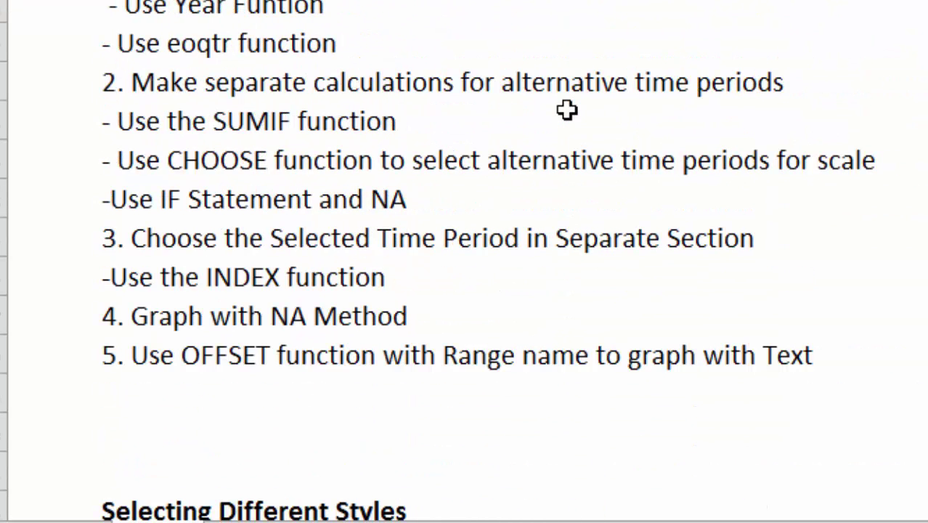
pyautogui.press('Down')
pyautogui.press('Down')
pyautogui.press('Down')
pyautogui.press('Down')
pyautogui.press('Down')
pyautogui.press('Down')
pyautogui.press('Down')
pyautogui.press('Down')
pyautogui.press('Down')
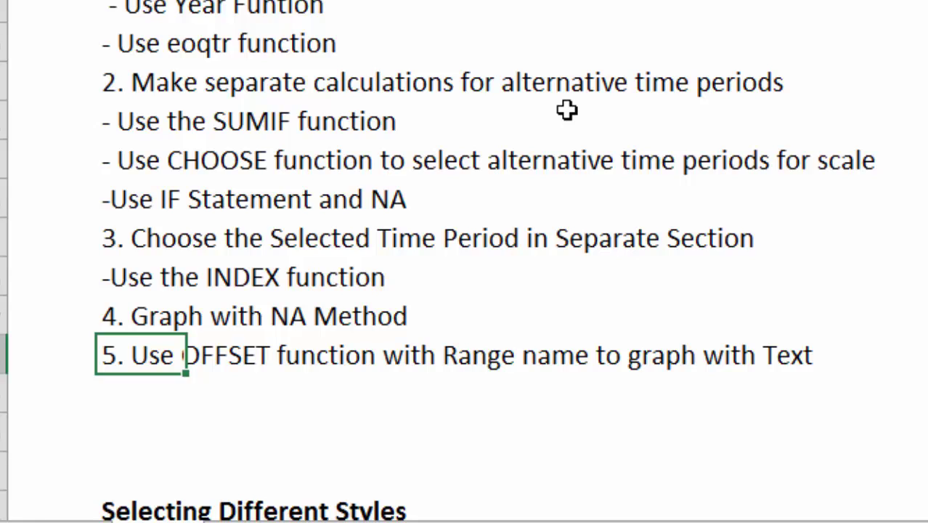
pyautogui.press('Up')
pyautogui.press('Down')
pyautogui.press('Down')
pyautogui.press('Down')
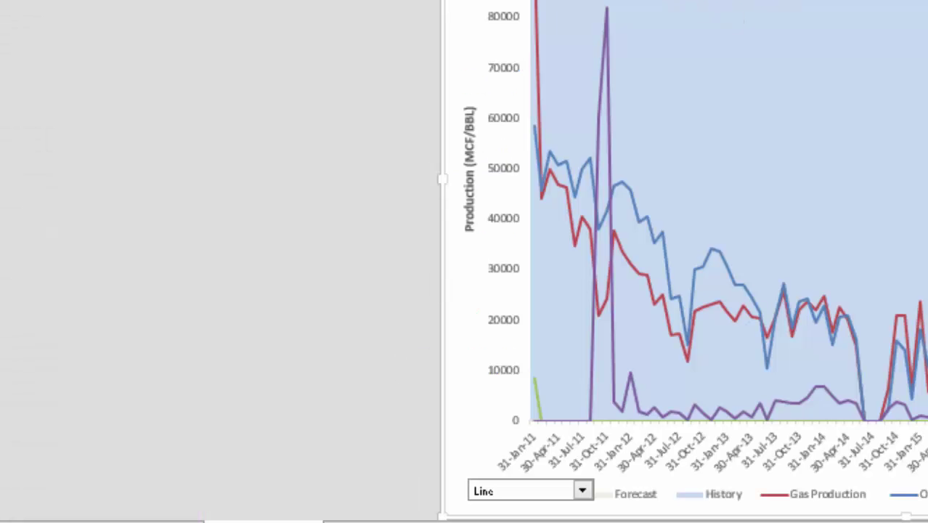
# Step: Switch to the production chart sheet, display the data quarterly, and change the chart's time period to Annual
pyautogui.click(686, 0)
pyautogui.click(624, 0)
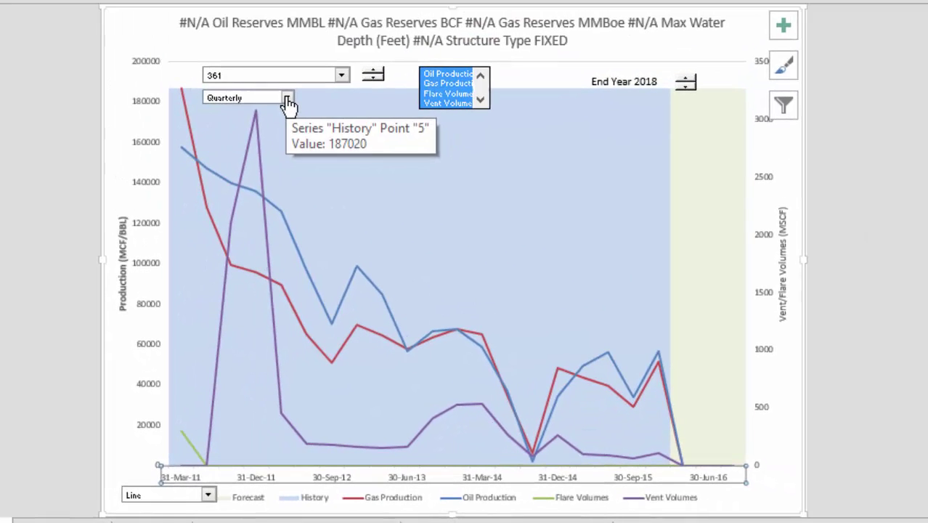
pyautogui.click(288, 99)
pyautogui.press('Down')
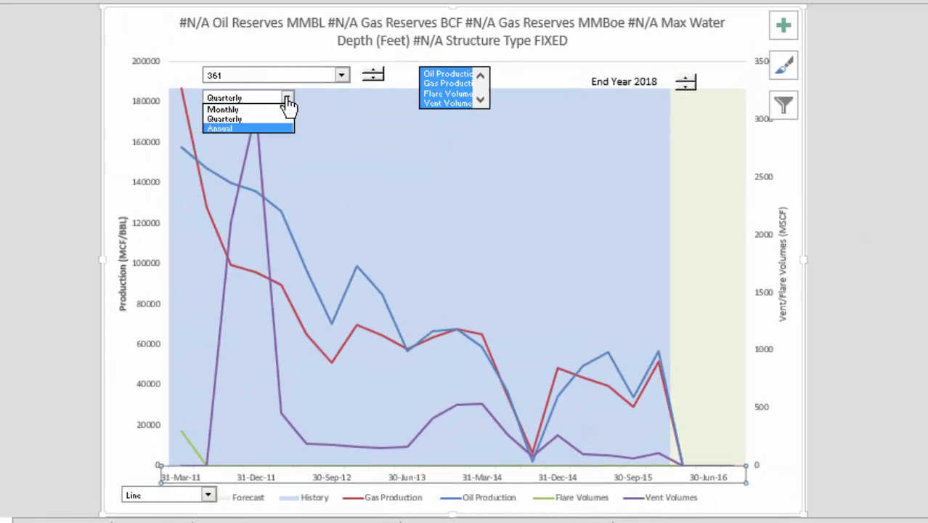
pyautogui.press('Return')
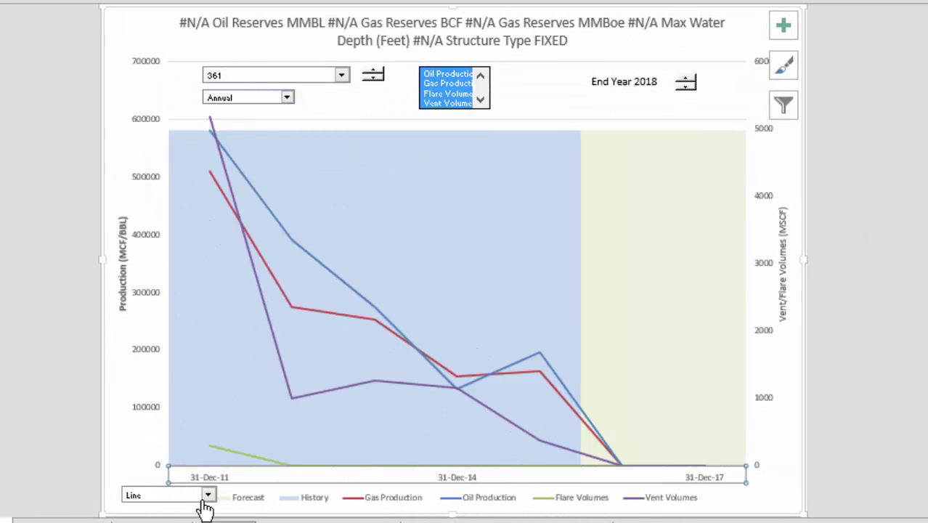
# Step: Change the chart style to Bar and remove the Flare Volumes and Vent Volumes series from the chart selection
pyautogui.click(208, 496)
pyautogui.press('Down')
pyautogui.press('Return')
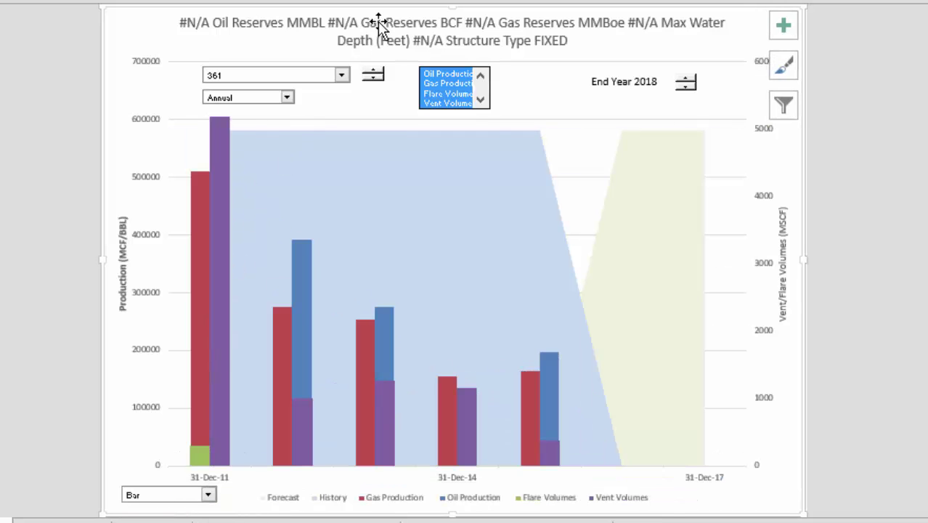
pyautogui.click(436, 95)
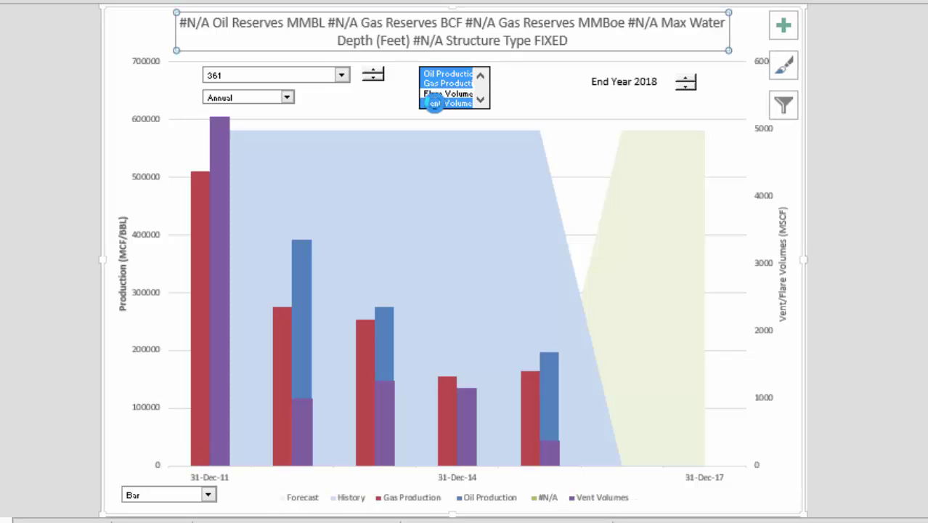
pyautogui.click(436, 104)
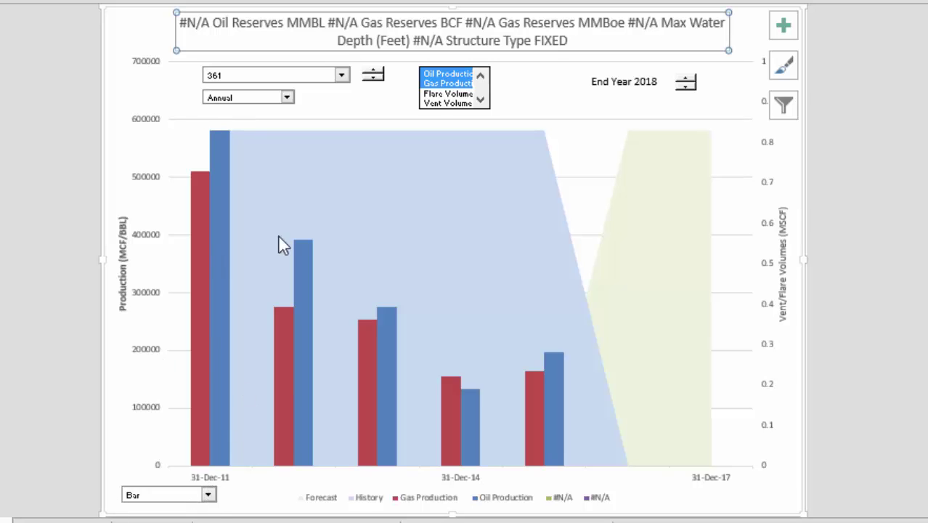
# Step: Set the chart's time period to Quarterly, and try the Area style before changing the chart style to Line
pyautogui.click(287, 98)
pyautogui.click(292, 117)
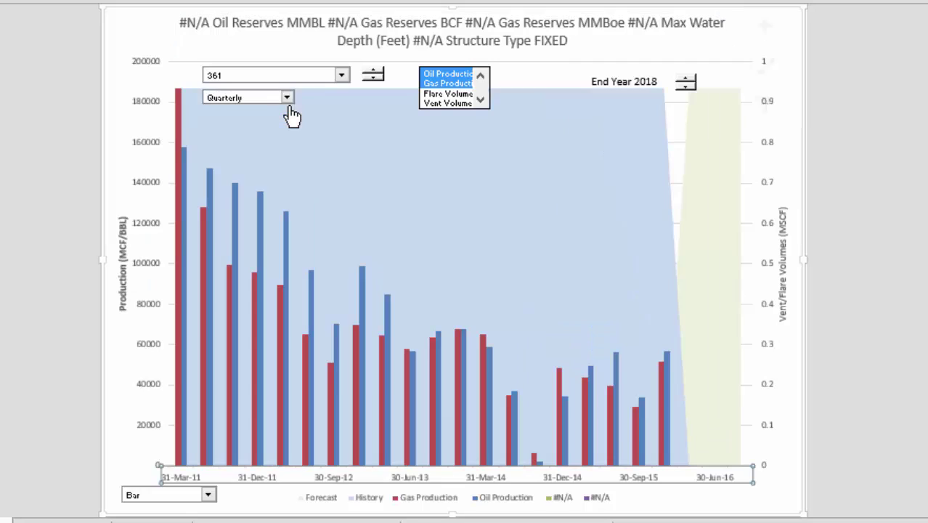
pyautogui.click(210, 497)
pyautogui.click(212, 499)
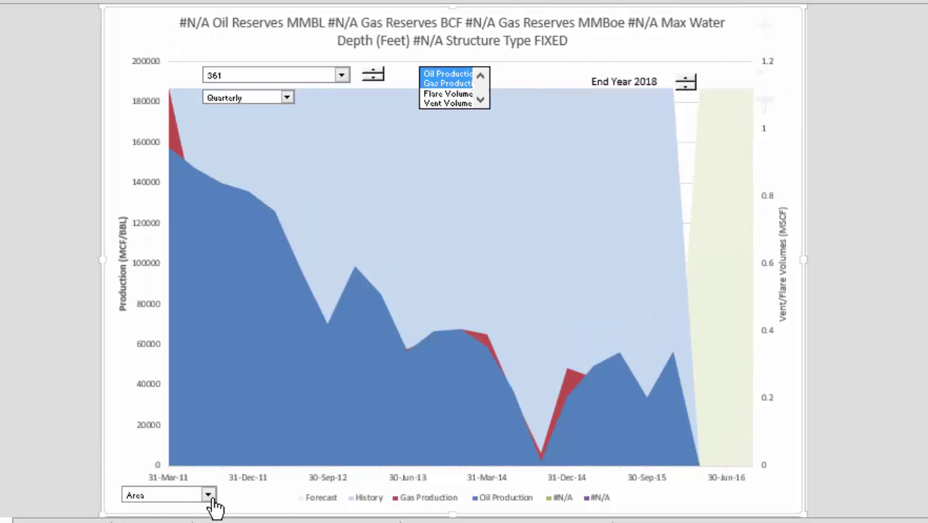
pyautogui.click(212, 498)
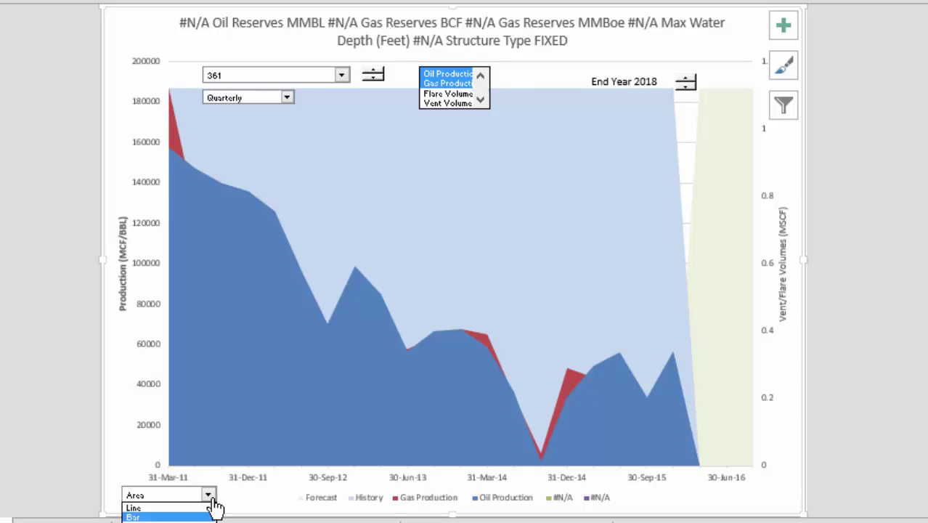
pyautogui.click(212, 499)
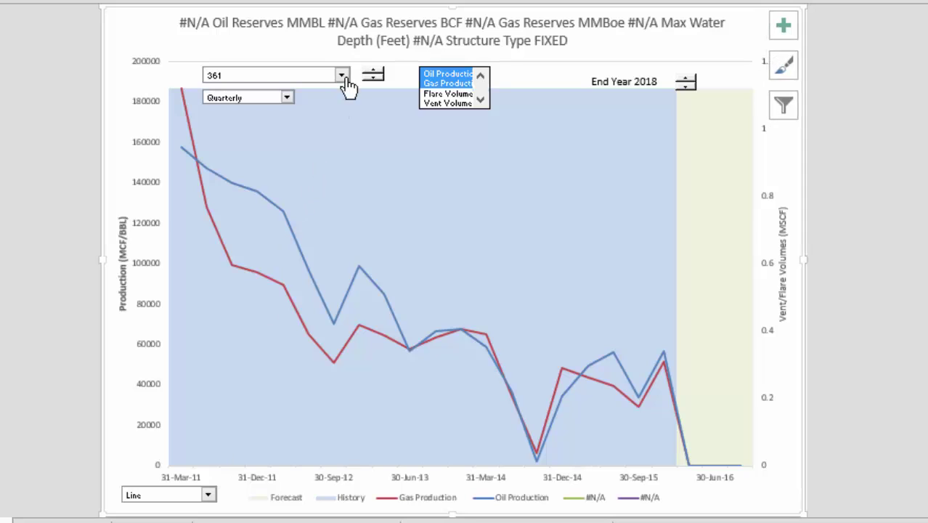
# Step: Advance the chart's complex selection one entry at a time up to number 495, viewing the quarterly production graphs
pyautogui.click(372, 75)
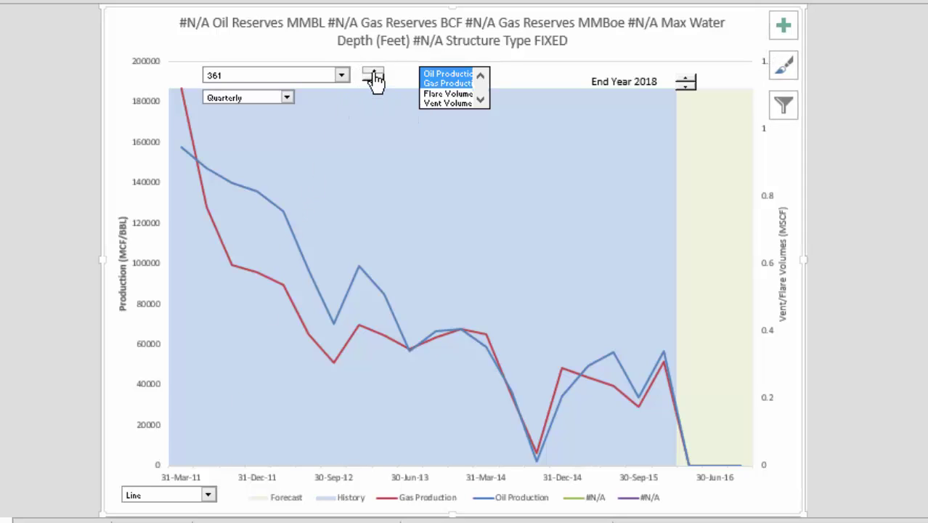
pyautogui.click(372, 75)
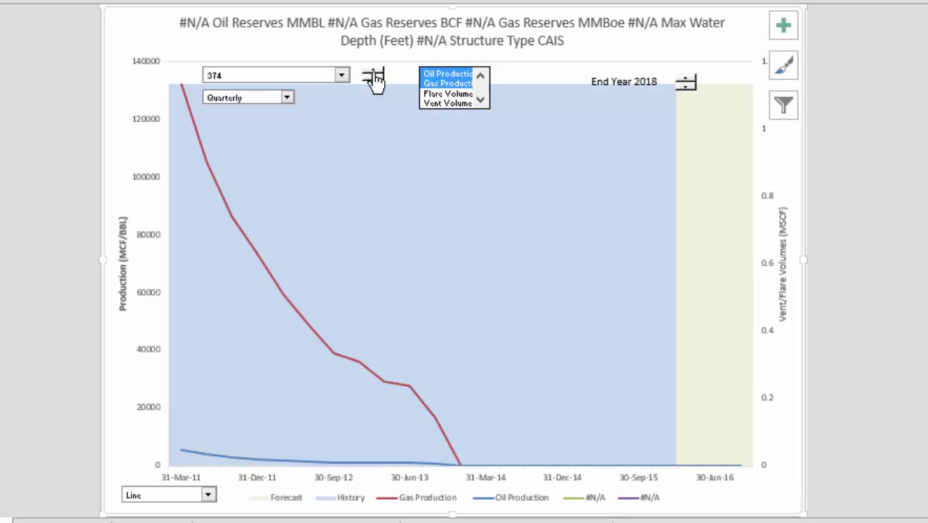
pyautogui.click(372, 75)
pyautogui.click(372, 74)
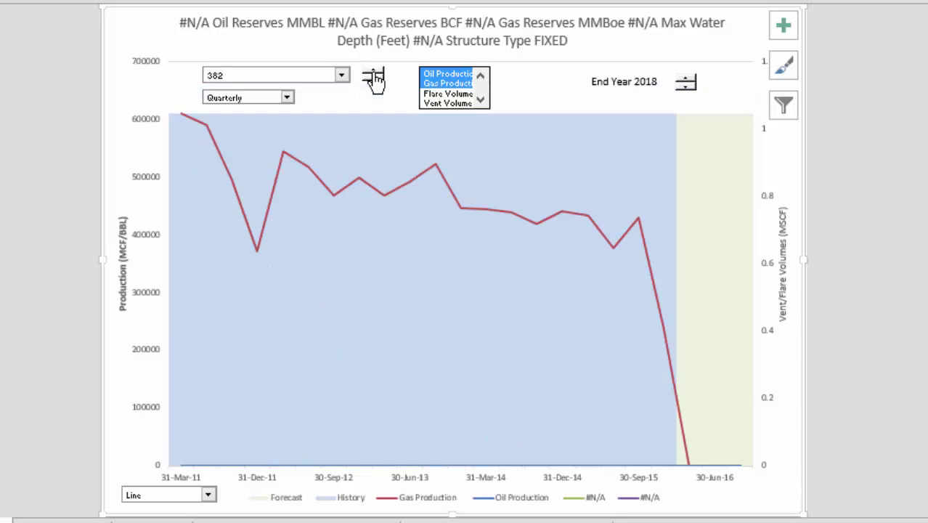
pyautogui.click(372, 75)
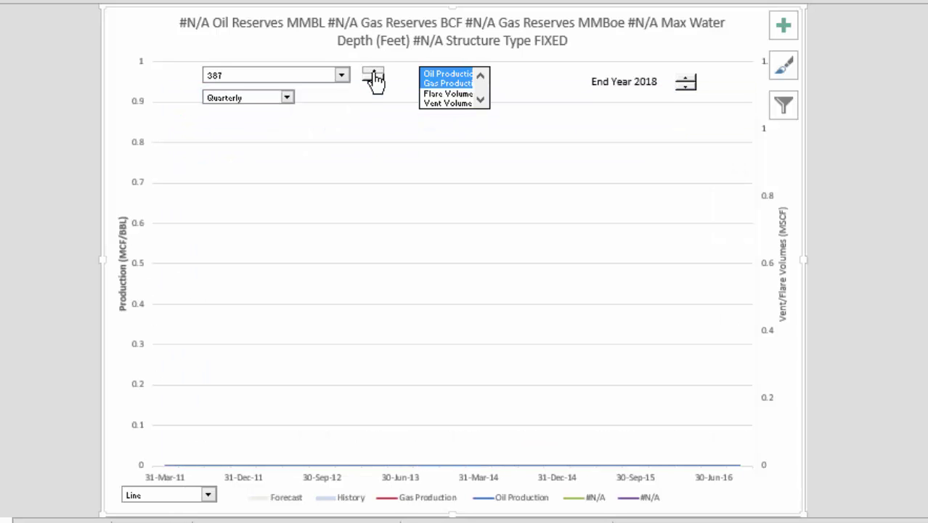
pyautogui.click(373, 75)
pyautogui.click(373, 75)
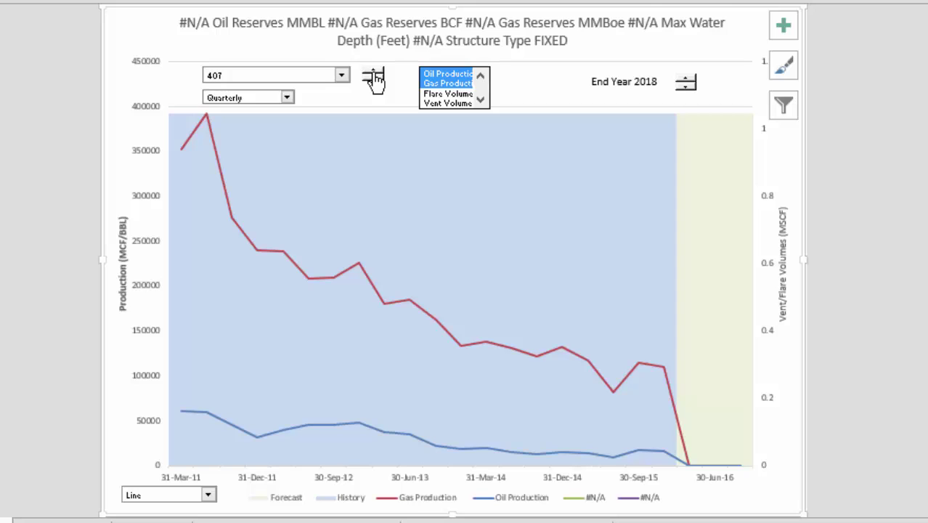
pyautogui.click(373, 75)
pyautogui.click(372, 75)
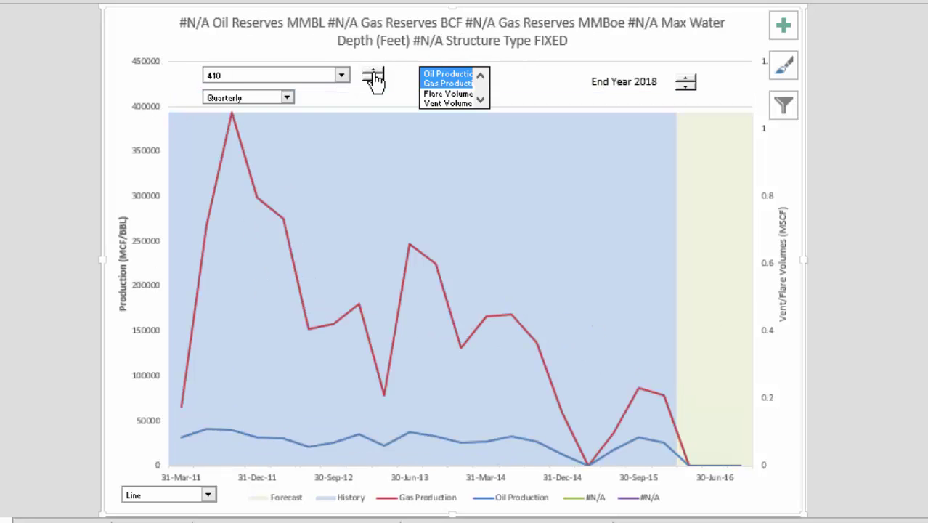
pyautogui.click(372, 75)
pyautogui.click(372, 75)
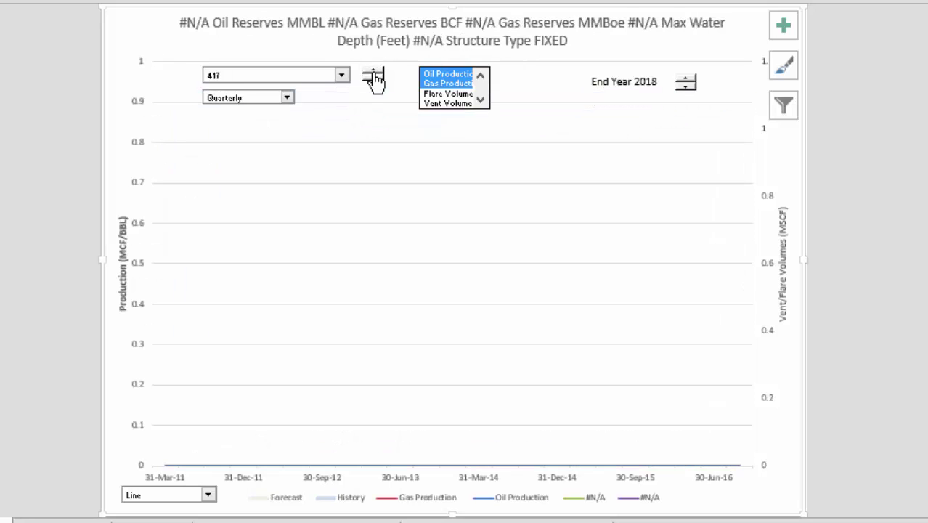
pyautogui.click(372, 75)
pyautogui.click(373, 75)
pyautogui.click(372, 75)
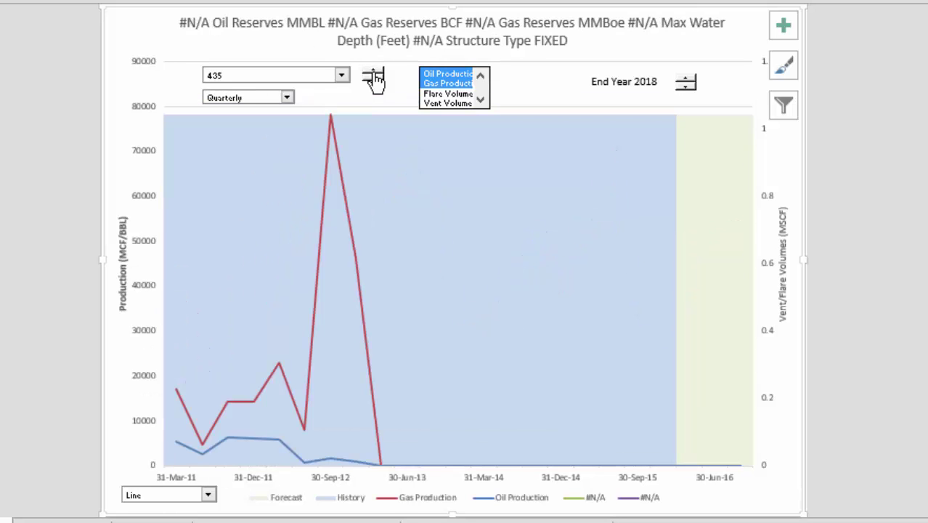
pyautogui.click(372, 75)
pyautogui.click(372, 75)
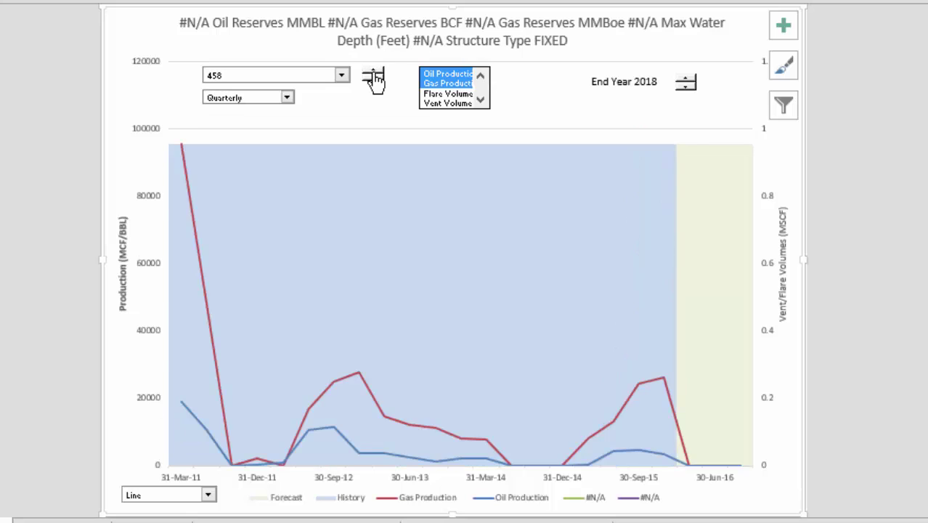
pyautogui.click(372, 75)
pyautogui.click(373, 75)
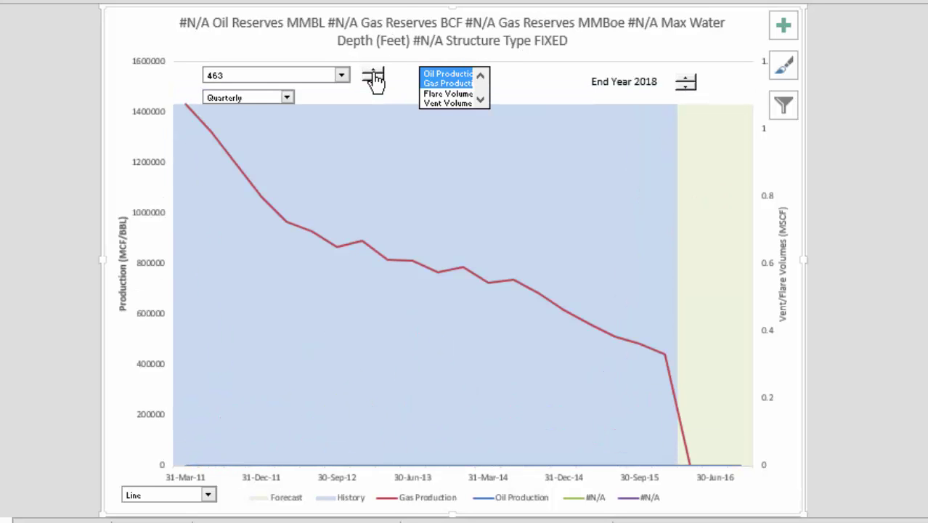
pyautogui.click(372, 75)
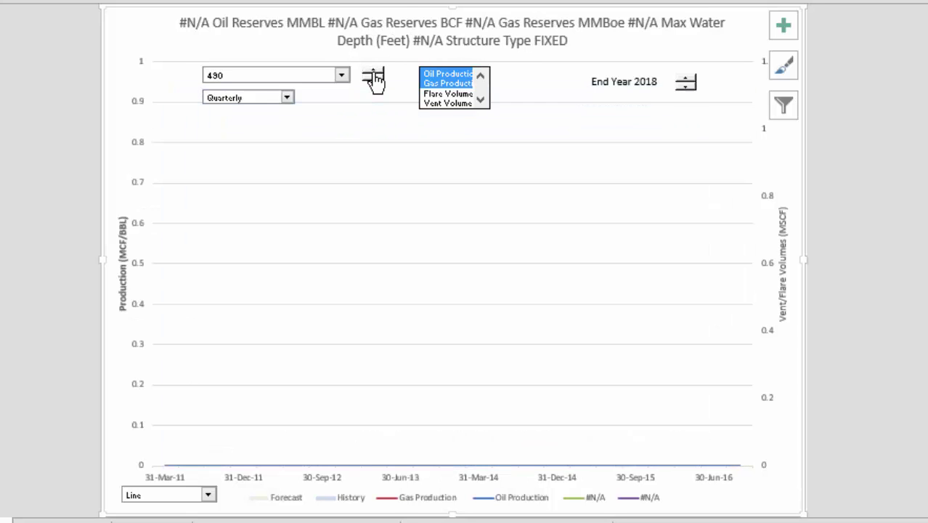
pyautogui.click(373, 74)
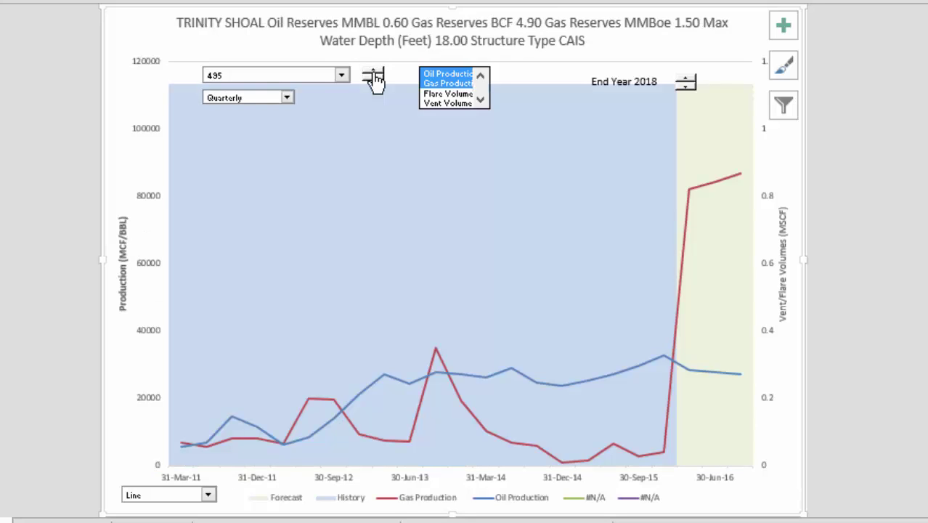
# Step: Set the chart's time period to Monthly and extend its end year to 2021
pyautogui.click(286, 98)
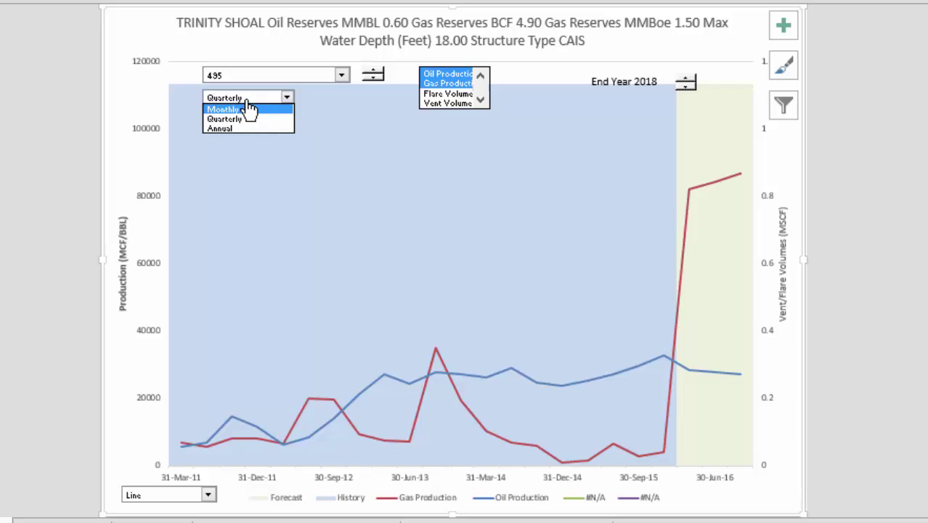
pyautogui.click(248, 110)
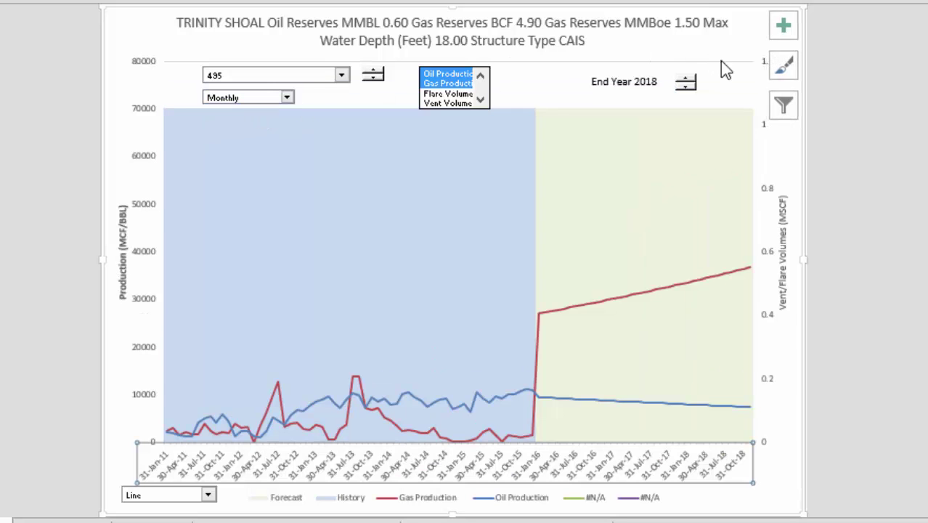
pyautogui.click(685, 78)
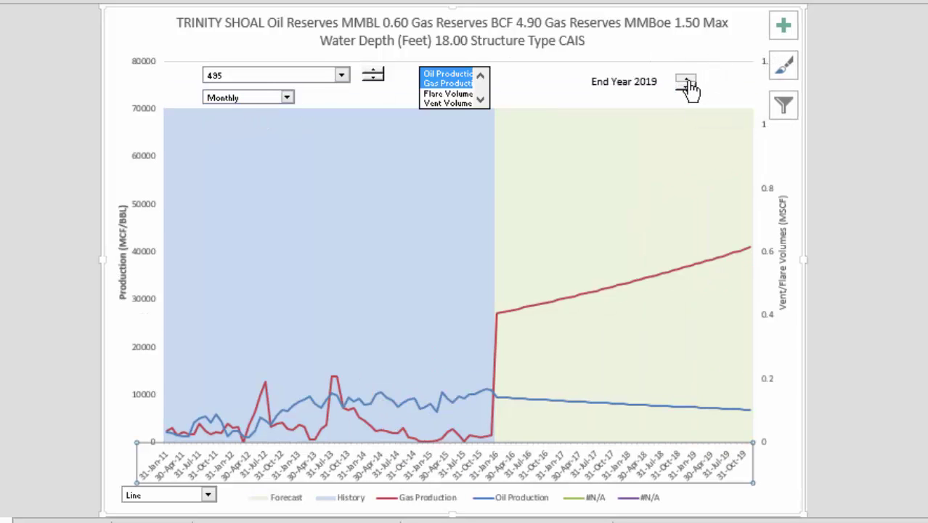
pyautogui.click(685, 78)
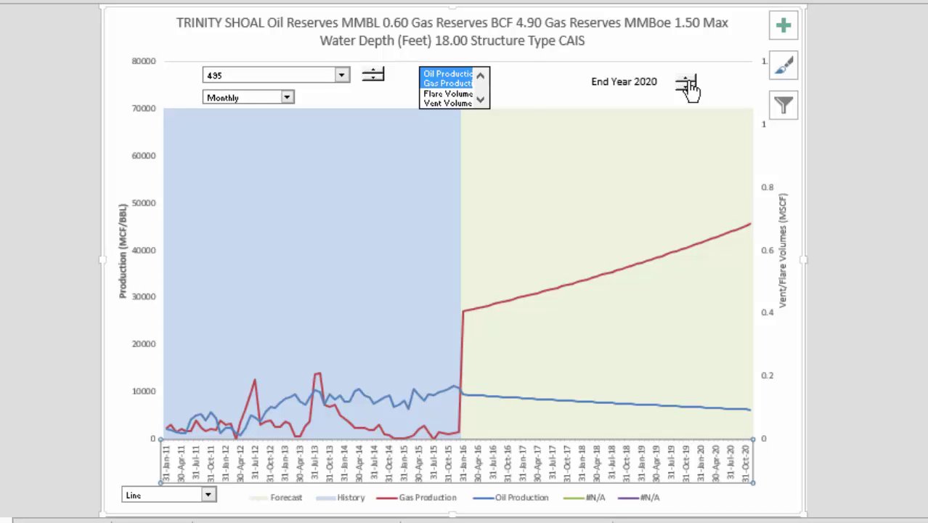
pyautogui.click(686, 79)
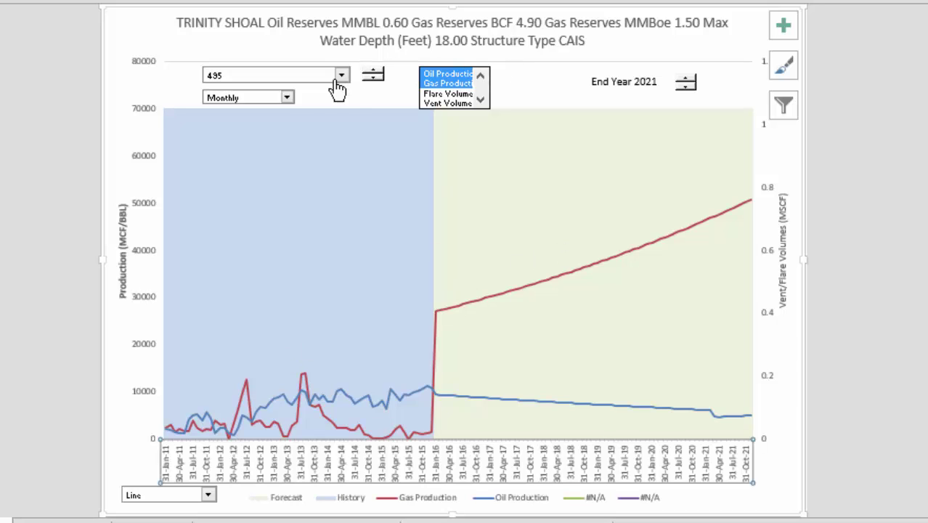
# Step: Advance the chart's complex selection one entry at a time up to number 581, viewing the monthly production graphs
pyautogui.click(375, 71)
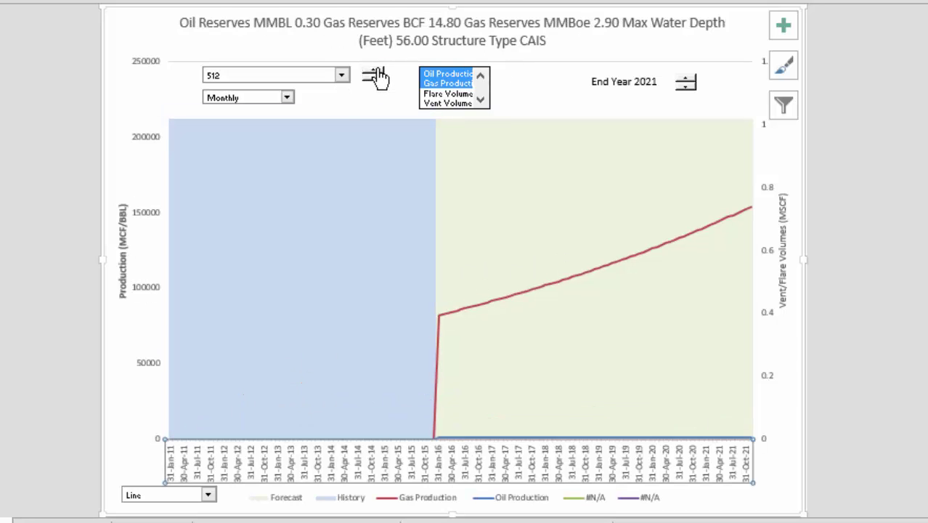
pyautogui.click(375, 71)
pyautogui.click(374, 71)
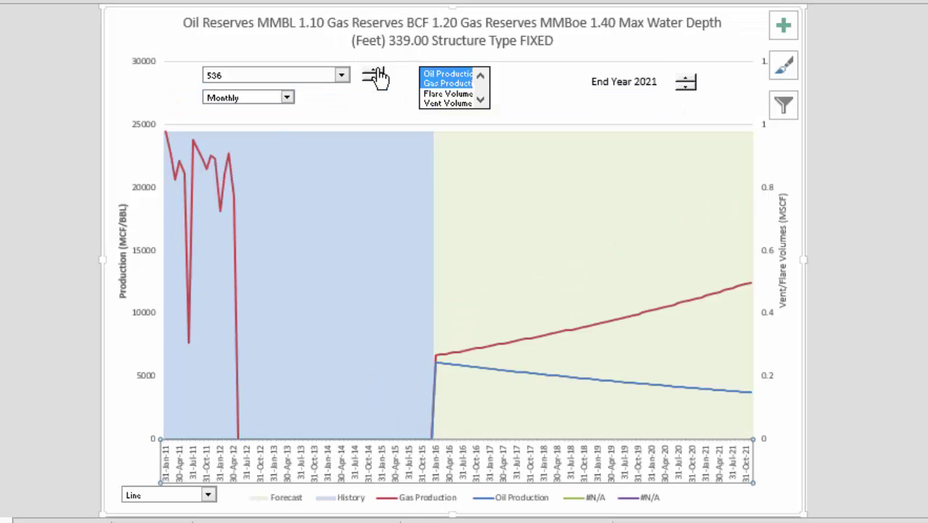
pyautogui.click(375, 71)
pyautogui.click(374, 71)
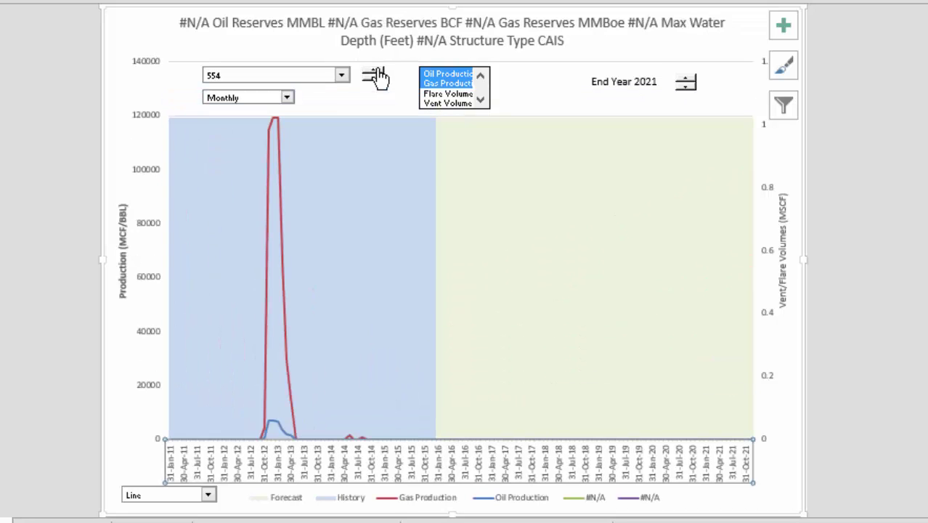
pyautogui.click(375, 71)
pyautogui.click(375, 71)
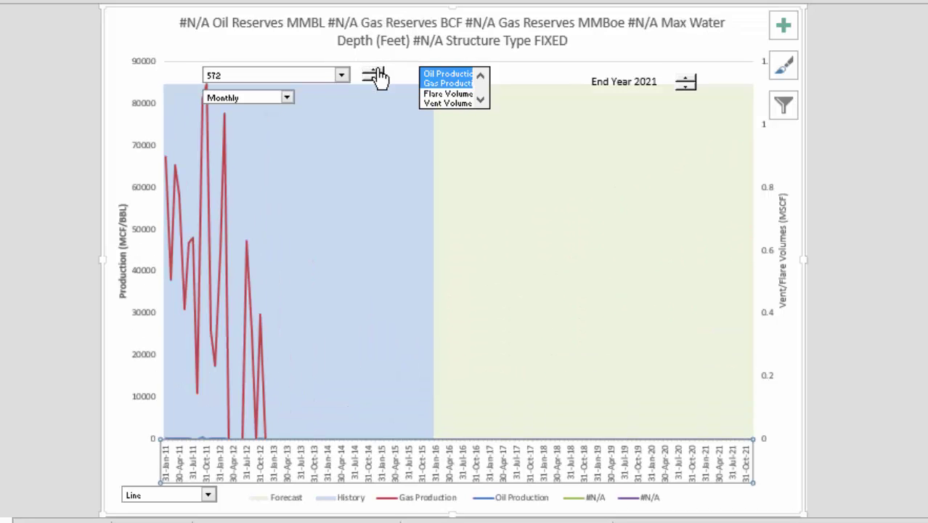
pyautogui.click(374, 71)
pyautogui.click(375, 72)
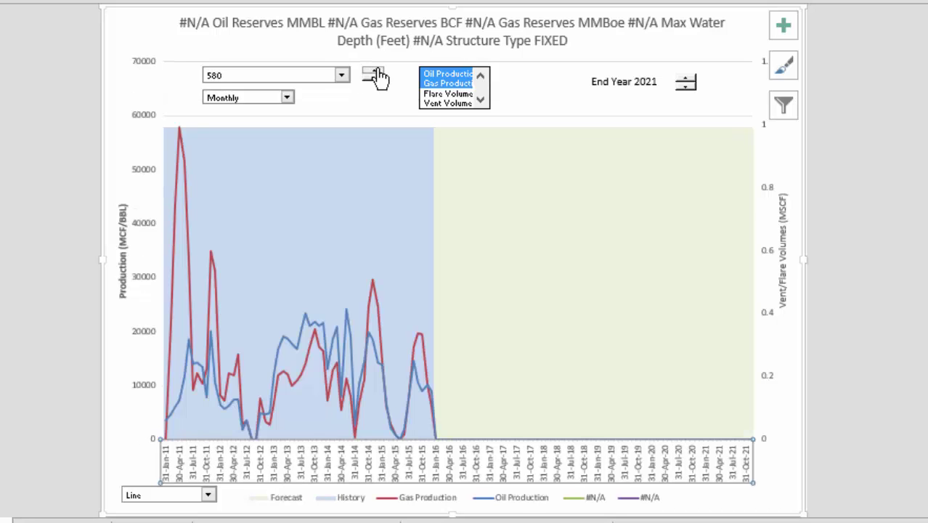
pyautogui.click(374, 71)
# Step: Choose complex 21 from the start of the chart's complex list, and return to the Graph Data sheet
pyautogui.click(341, 75)
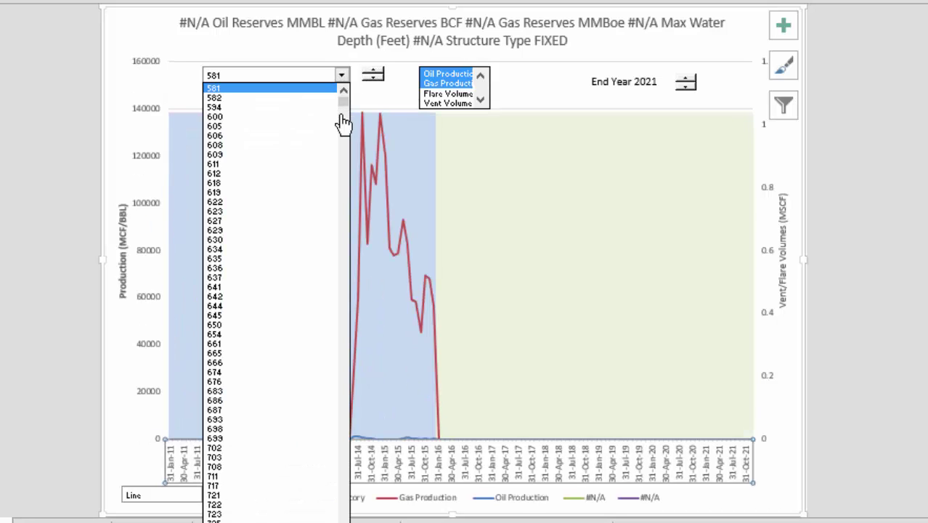
pyautogui.moveTo(344, 124); pyautogui.dragTo(343, 96)
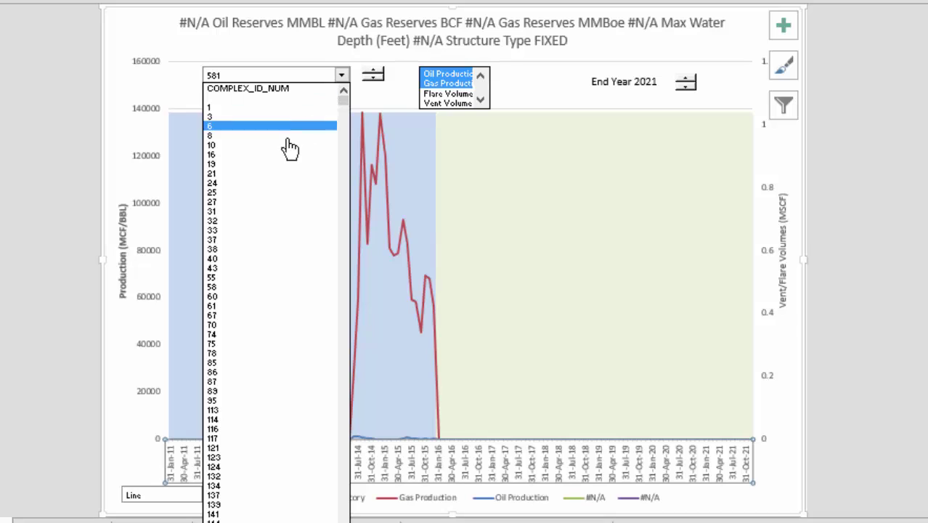
pyautogui.click(280, 175)
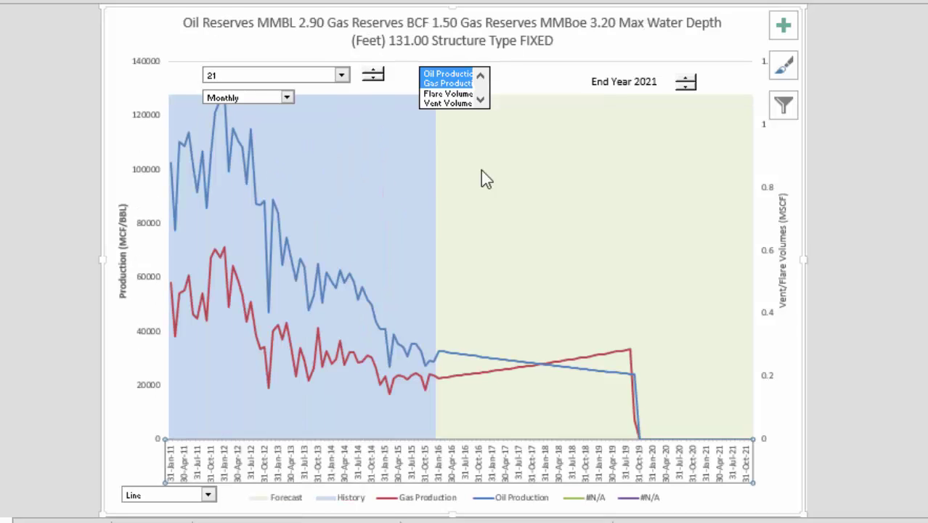
pyautogui.moveTo(543, 229)
pyautogui.press('Escape')
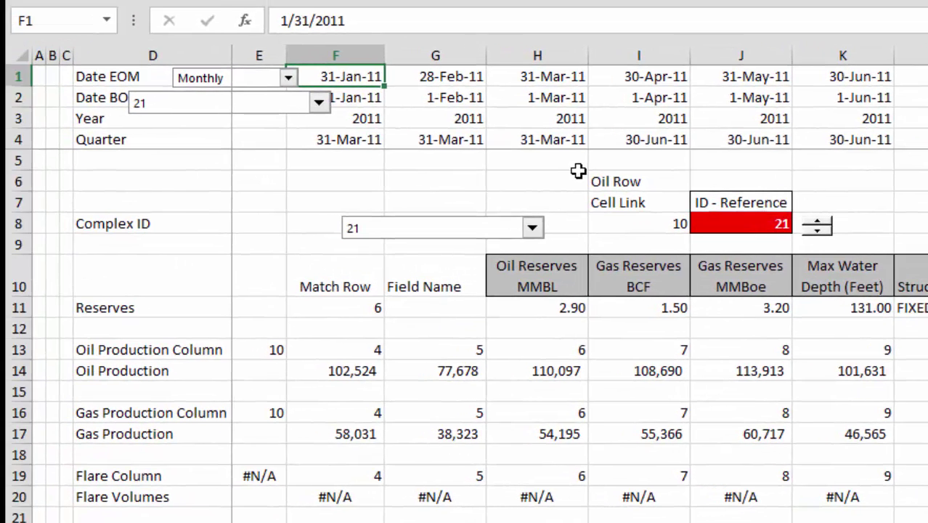
# Step: Examine how the first two months of the Date EOM row, F1 and G1, are entered
pyautogui.press('Right')
pyautogui.press('Left')
pyautogui.press('Right')
pyautogui.press('Left')
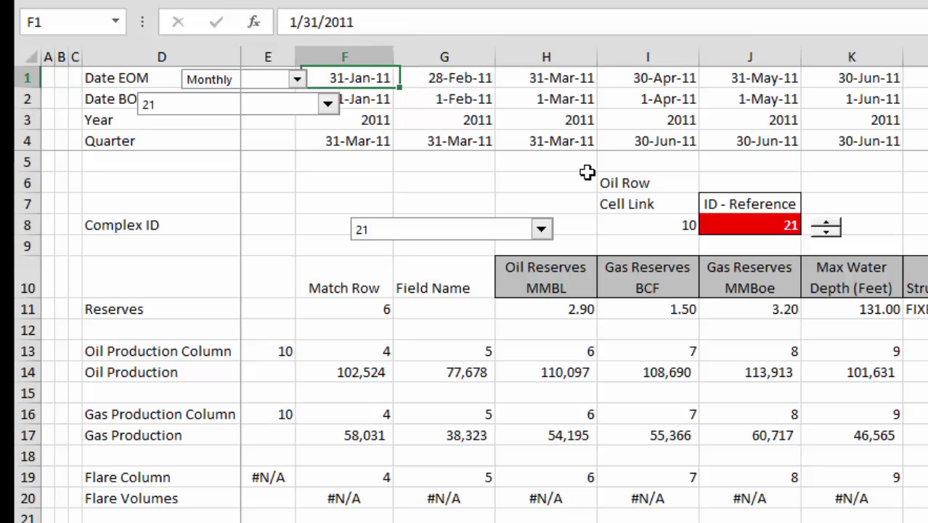
pyautogui.press('Right')
pyautogui.press('Left')
pyautogui.press('Right')
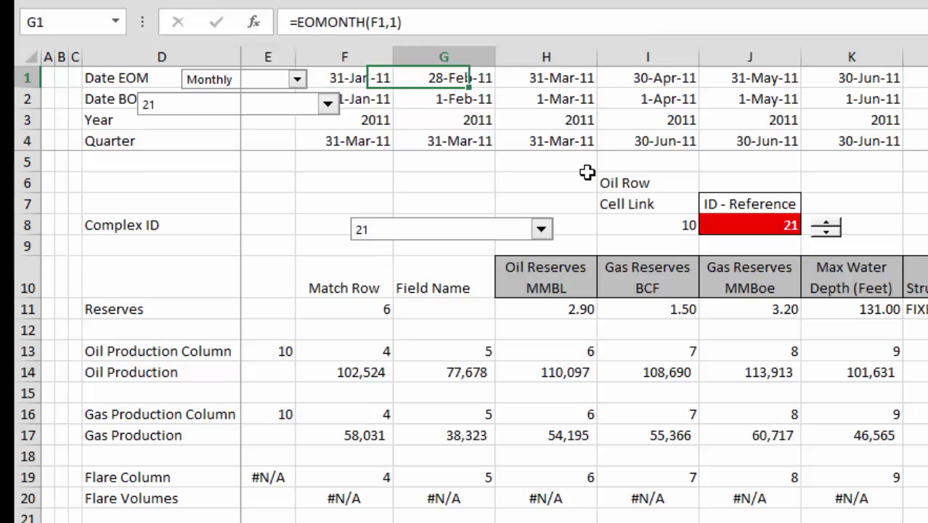
pyautogui.press('Down')
pyautogui.press('Left')
pyautogui.press('Left')
pyautogui.press('Right')
pyautogui.press('Right')
pyautogui.press('Up')
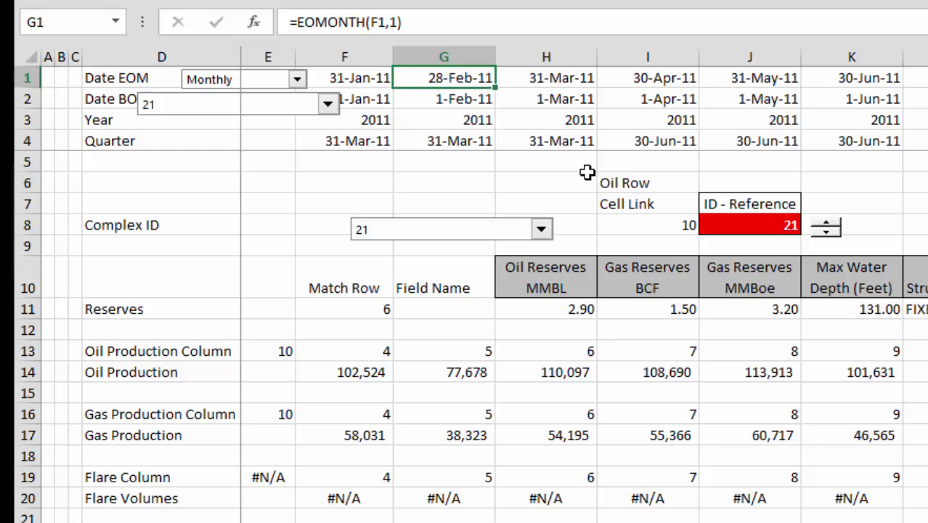
# Step: Go two sheets ahead to the production data and examine the first date heading and the formula beneath it in D1 and D2
pyautogui.hotkey('ctrl', 'pagedown')
pyautogui.hotkey('ctrl', 'pagedown')
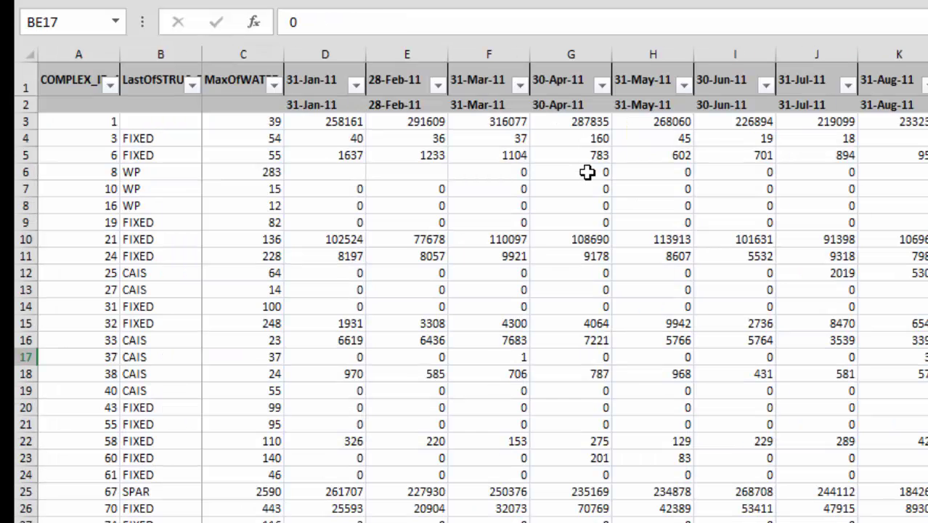
pyautogui.press('Up')
pyautogui.press('Down')
pyautogui.press('Up')
pyautogui.press('Up')
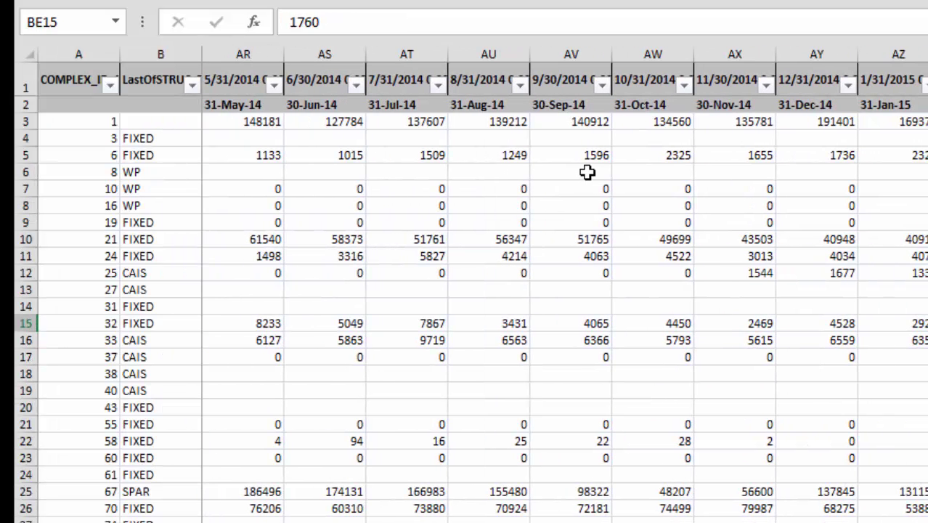
pyautogui.press('Up')
pyautogui.press('Up')
pyautogui.press('Up')
pyautogui.press('Up')
pyautogui.press('Up')
pyautogui.press('Up')
pyautogui.press('Up')
pyautogui.press('Up')
pyautogui.press('Up')
pyautogui.press('Up')
pyautogui.press('Up')
pyautogui.press('Up')
pyautogui.press('Up')
pyautogui.hotkey('ctrl', 'Left')
pyautogui.press('Left')
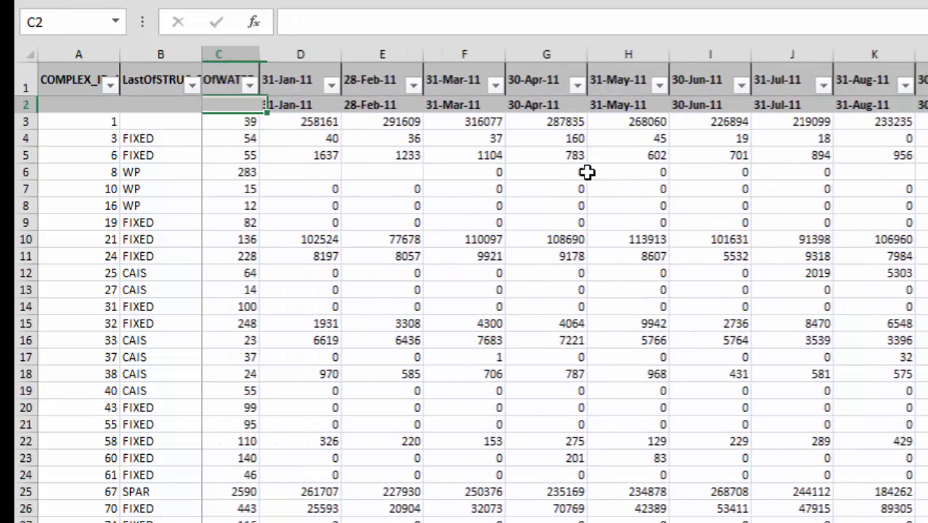
pyautogui.press('Right')
pyautogui.press('Right')
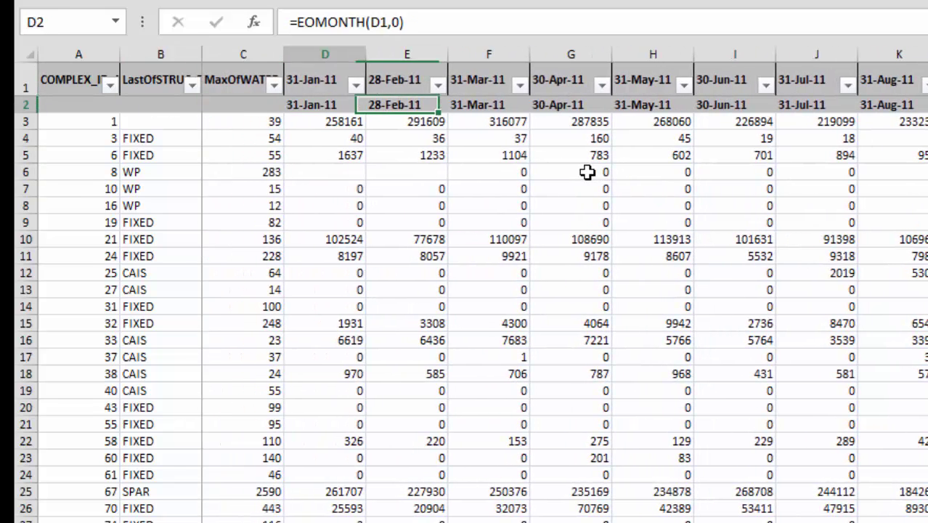
pyautogui.press('Left')
pyautogui.press('Up')
pyautogui.press('Down')
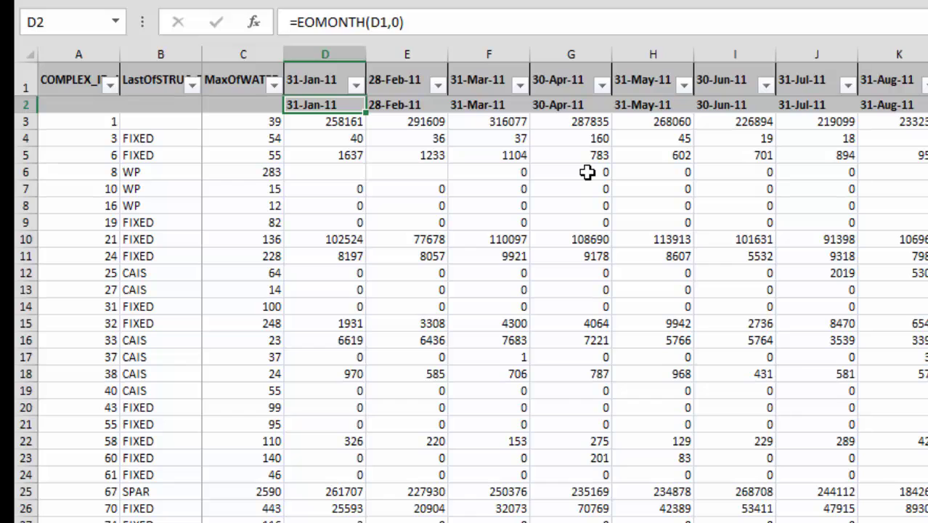
# Step: Compare the date headings in row 1 with the date formulas in row 2 across the months through July 2012
pyautogui.press('Right')
pyautogui.press('Right')
pyautogui.press('Right')
pyautogui.press('Right')
pyautogui.press('Right')
pyautogui.press('Right')
pyautogui.press('Right')
pyautogui.press('Right')
pyautogui.press('Right')
pyautogui.press('Right')
pyautogui.press('Right')
pyautogui.press('Right')
pyautogui.press('Right')
pyautogui.press('Right')
pyautogui.press('Right')
pyautogui.press('Right')
pyautogui.press('Right')
pyautogui.press('Right')
pyautogui.press('Up')
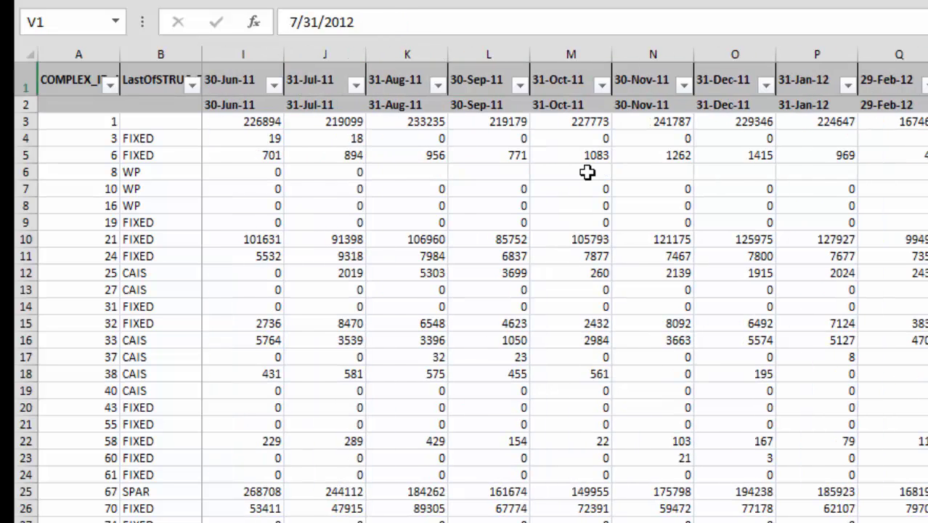
pyautogui.press('Left')
pyautogui.press('Down')
pyautogui.press('Left')
pyautogui.press('Left')
pyautogui.press('Left')
pyautogui.press('Left')
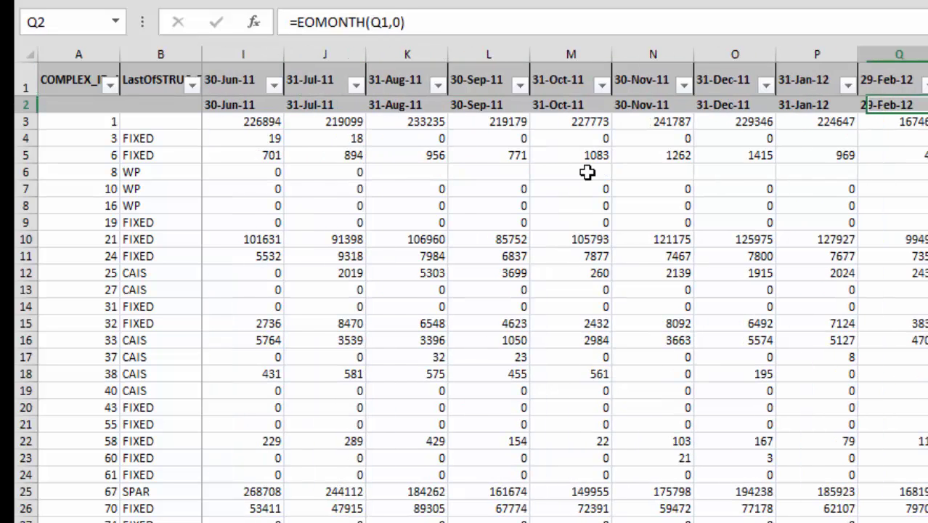
pyautogui.press('Left')
pyautogui.press('Left')
pyautogui.press('Left')
pyautogui.press('Left')
pyautogui.press('Left')
pyautogui.press('Left')
pyautogui.press('Left')
pyautogui.press('Left')
pyautogui.press('Left')
pyautogui.press('Left')
pyautogui.press('Left')
pyautogui.press('Left')
pyautogui.press('Left')
pyautogui.press('Left')
pyautogui.press('Left')
pyautogui.press('Left')
pyautogui.press('Right')
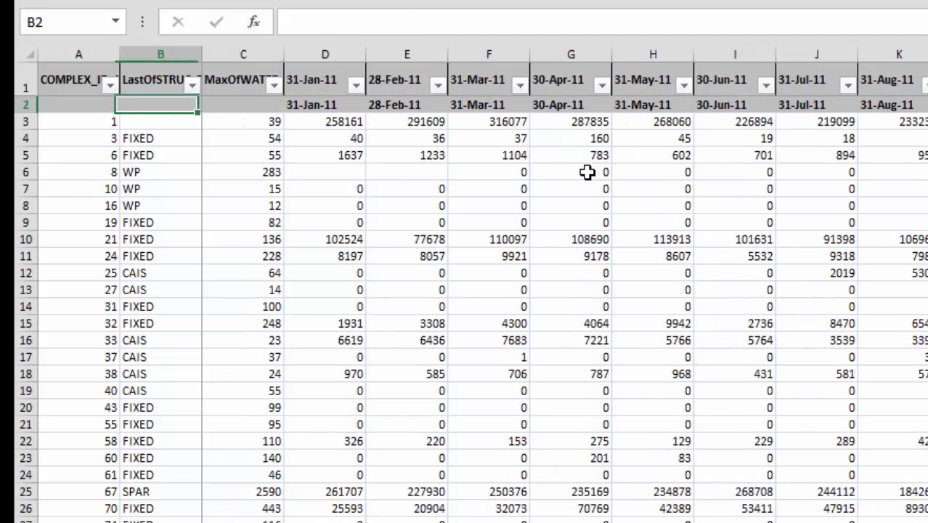
pyautogui.press('Right')
pyautogui.press('Right')
# Step: Return to the Graph Data sheet and examine the starting dates and formulas of the Date EOM and Date BOM rows
pyautogui.hotkey('ctrl', 'pageup')
pyautogui.hotkey('ctrl', 'pageup')
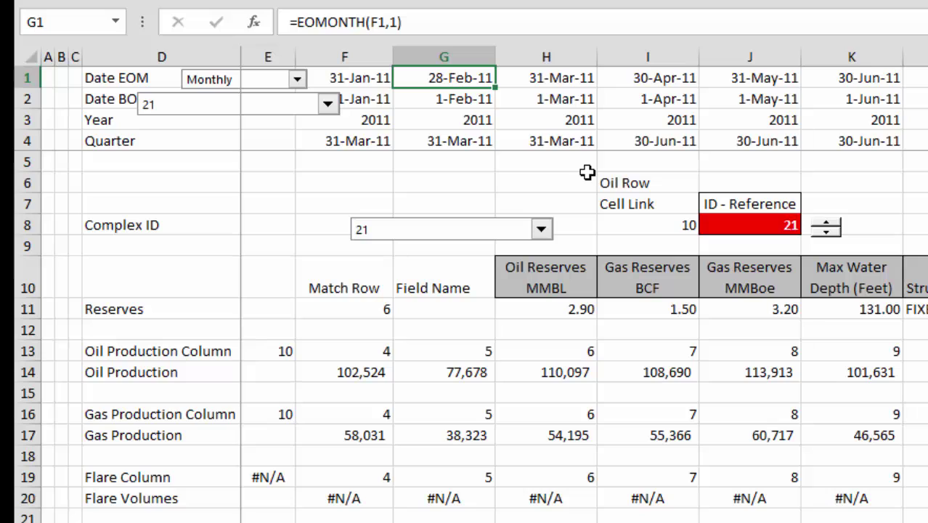
pyautogui.press('Left')
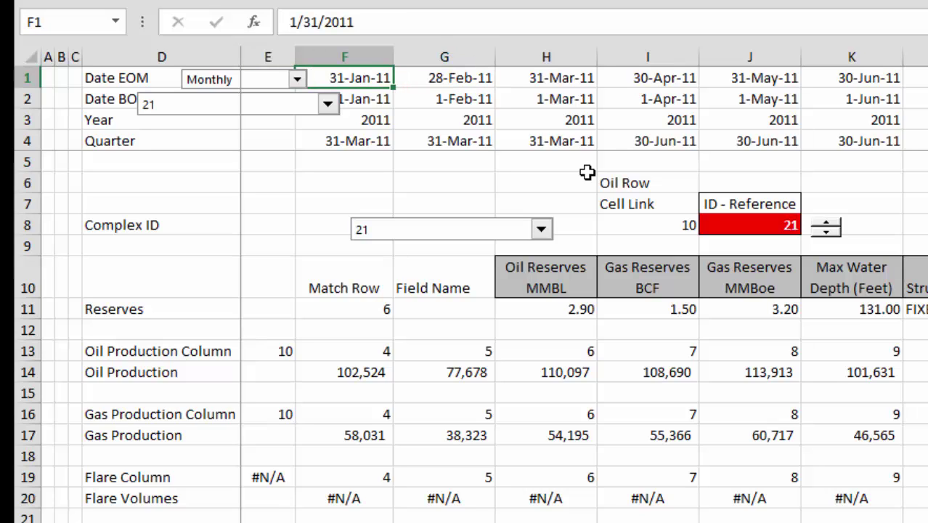
pyautogui.press('Right')
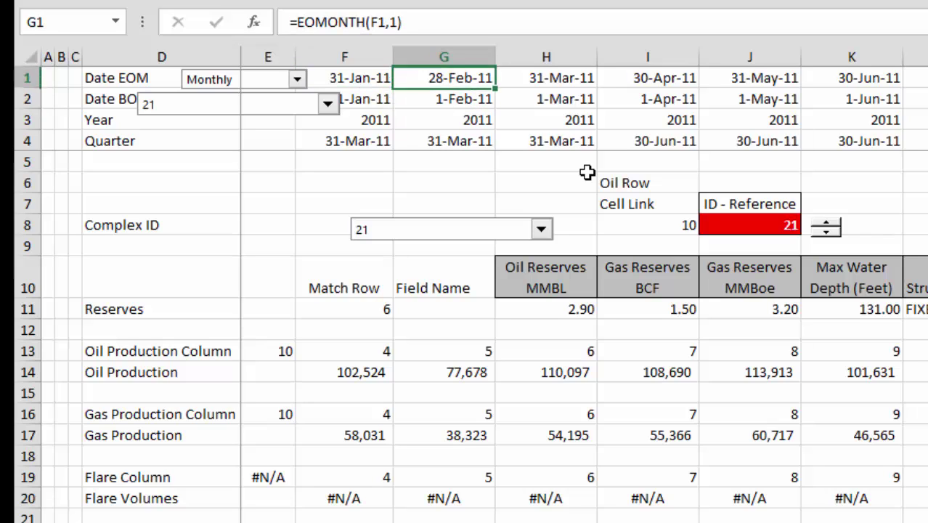
pyautogui.press('Left')
pyautogui.press('Down')
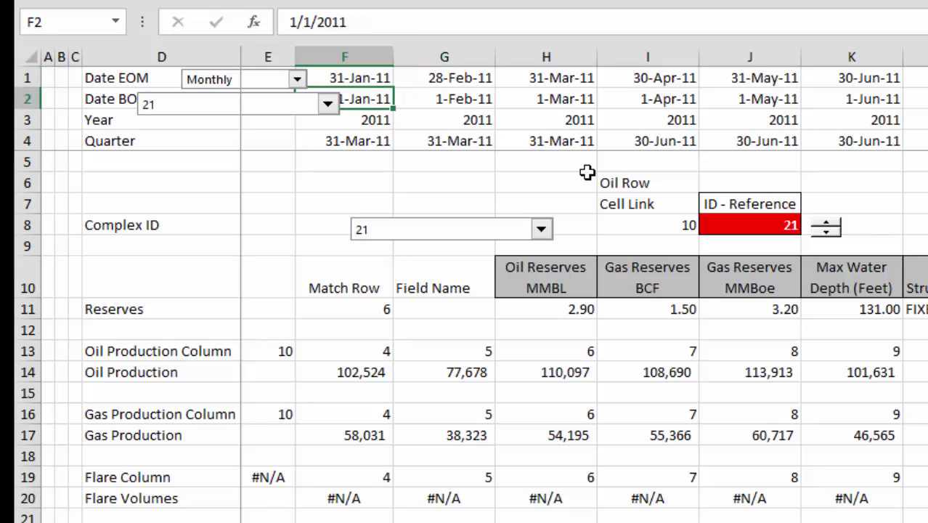
pyautogui.press('Right')
pyautogui.press('Right')
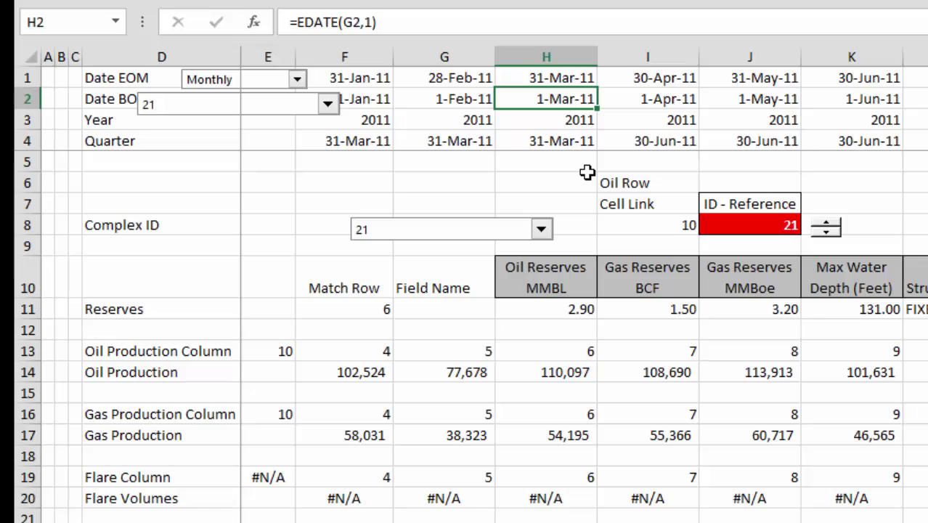
# Step: Move the complex drop-down covering the Date BOM label down to the empty area just above the Complex ID row
pyautogui.rightClick(225, 103)
pyautogui.click(211, 109)
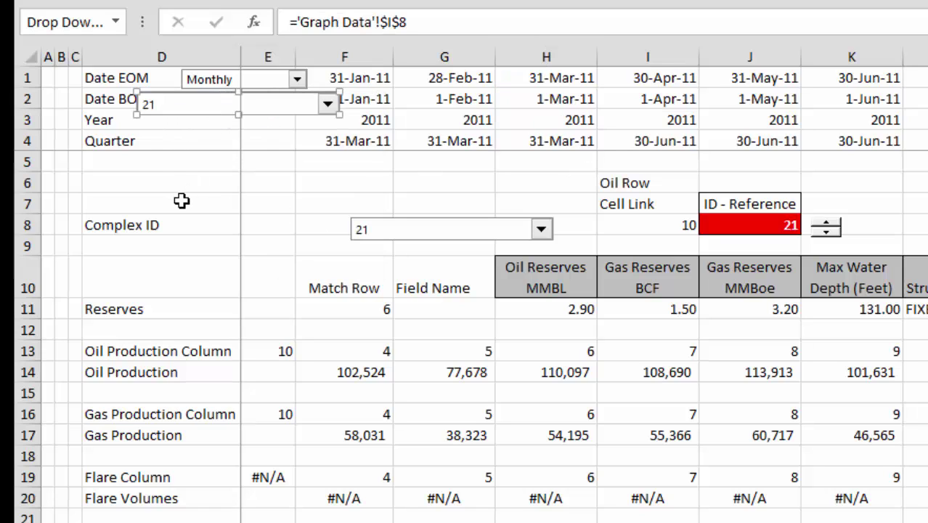
pyautogui.moveTo(206, 111); pyautogui.dragTo(170, 193)
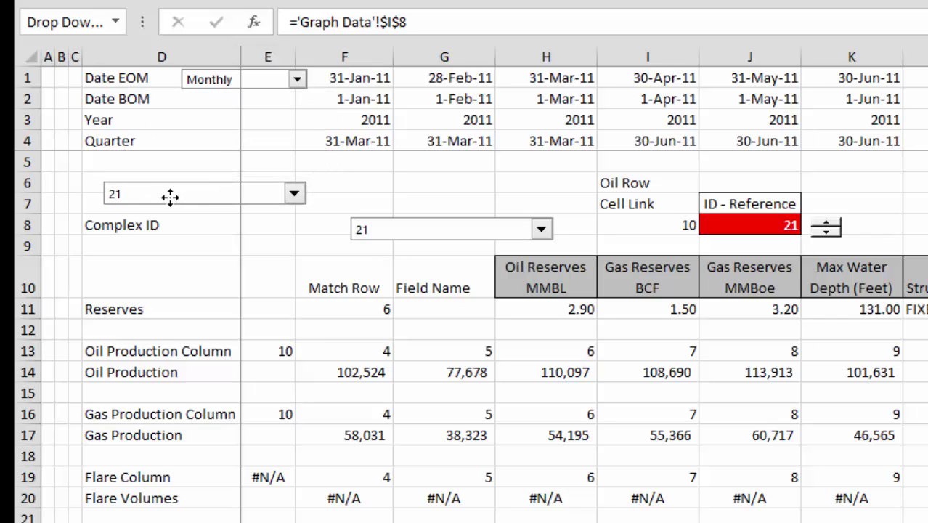
pyautogui.click(389, 163)
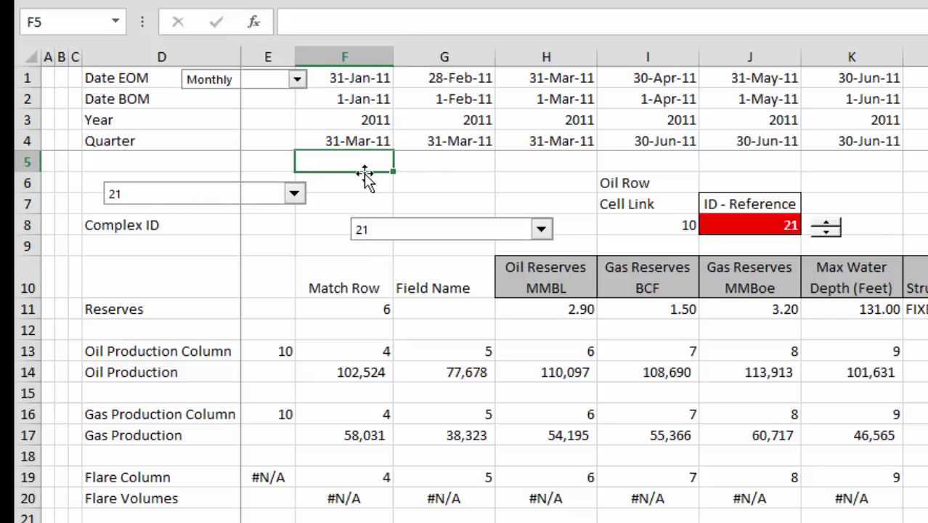
# Step: Select complex 25 in the moved drop-down, and change the selection to complex 33 in the Complex ID row's drop-down
pyautogui.click(294, 193)
pyautogui.click(270, 239)
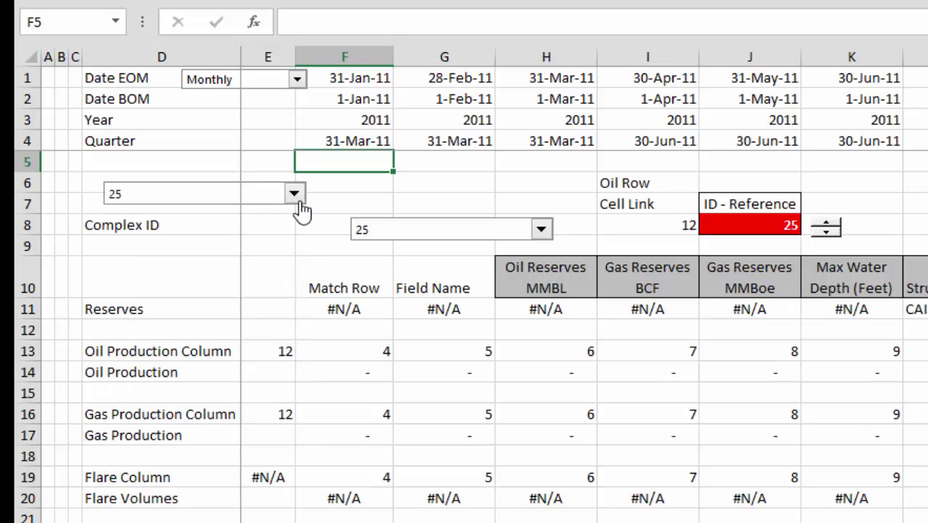
pyautogui.click(426, 236)
pyautogui.click(403, 302)
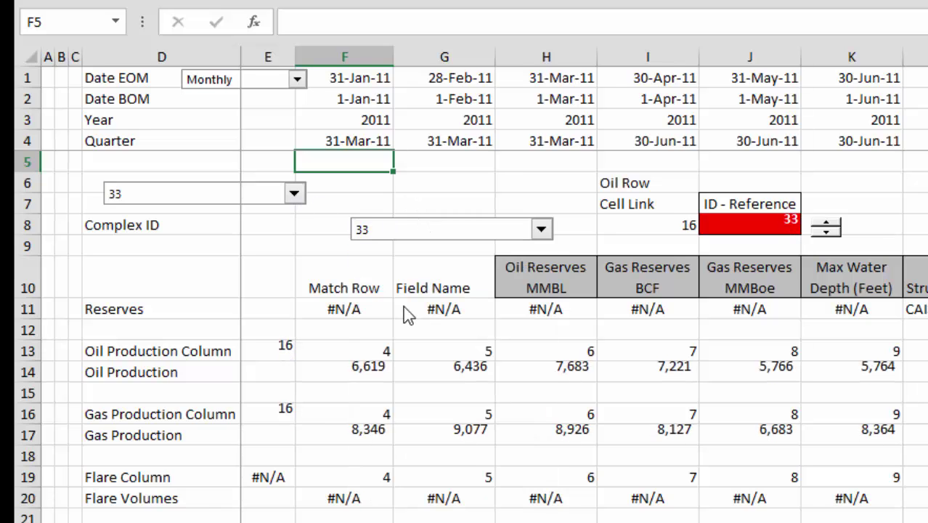
# Step: Examine the Year formula in F3 and the Quarter formula in F4, leaving both cells as they are
pyautogui.click(257, 113)
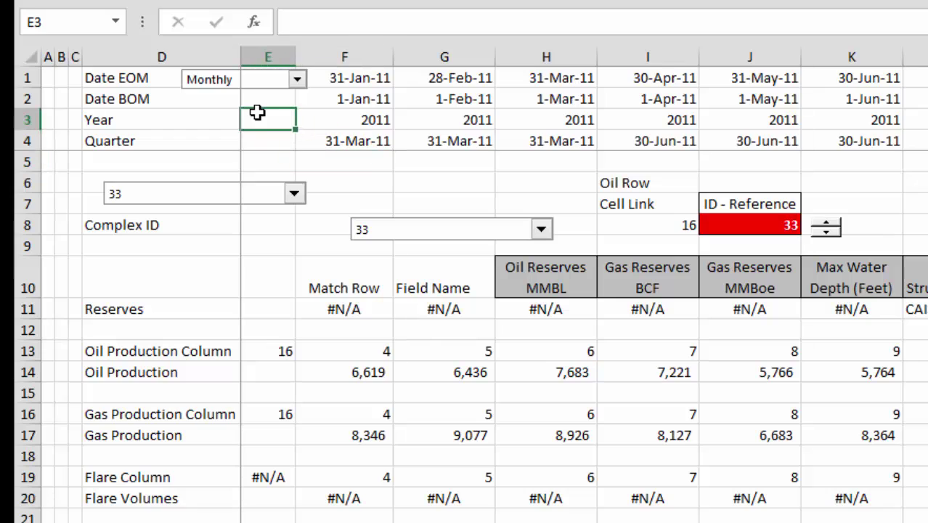
pyautogui.press('Right')
pyautogui.press('F2')
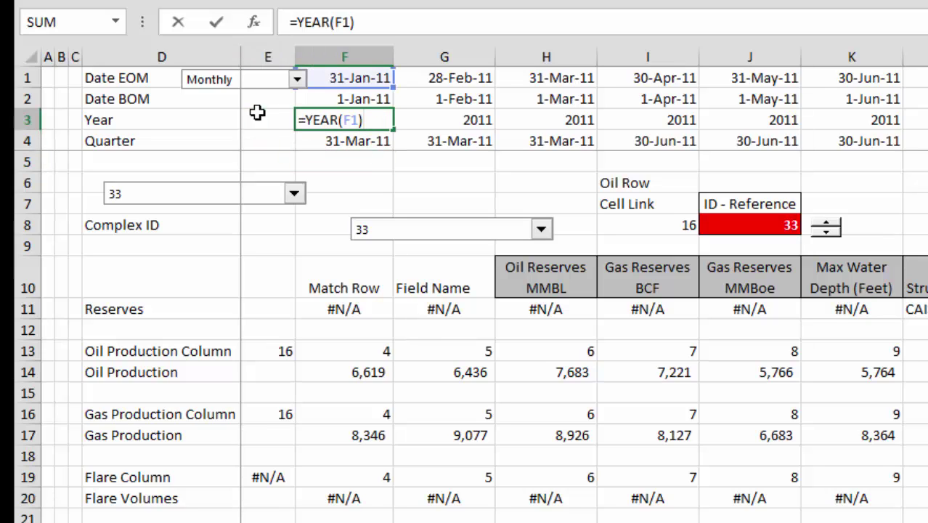
pyautogui.press('Return')
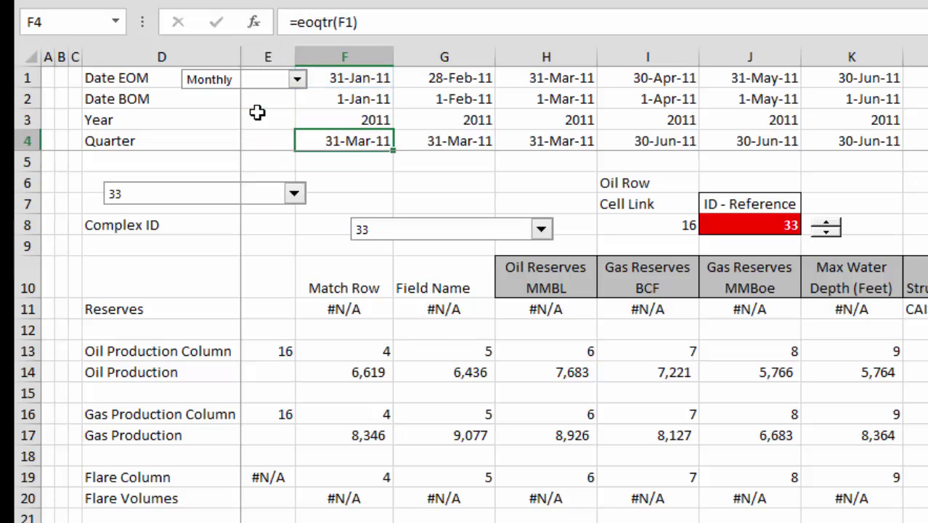
pyautogui.press('F2')
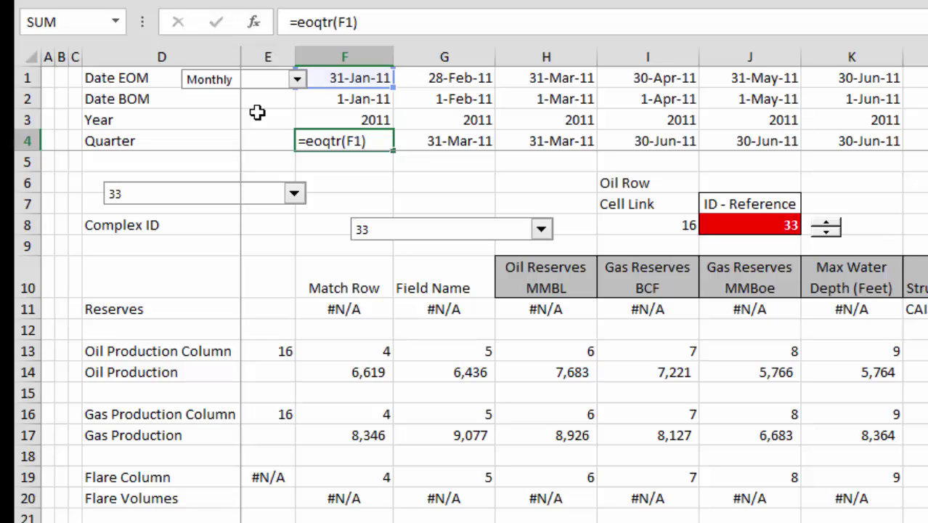
pyautogui.press('Return')
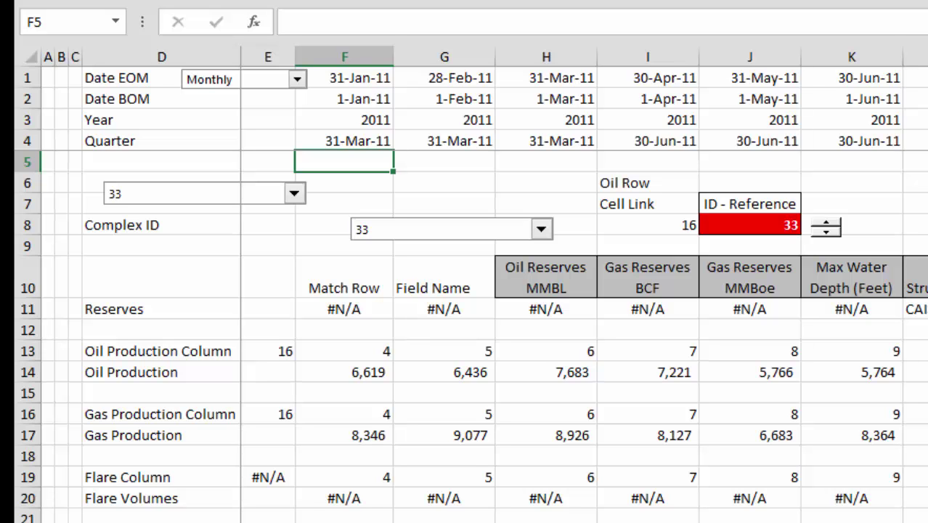
# Step: Open the code of the workbook's end_quarter macro for viewing in the Visual Basic editor
pyautogui.hotkey('alt', 'F8')
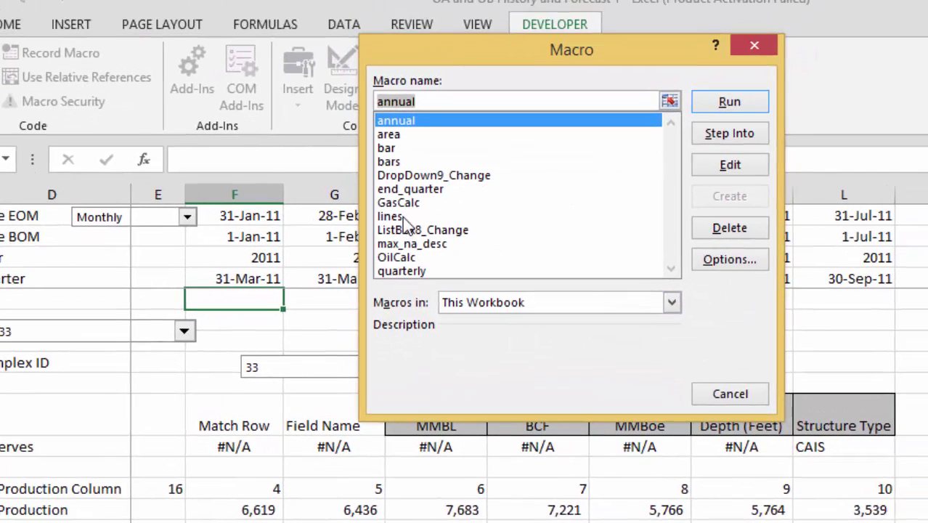
pyautogui.click(433, 194)
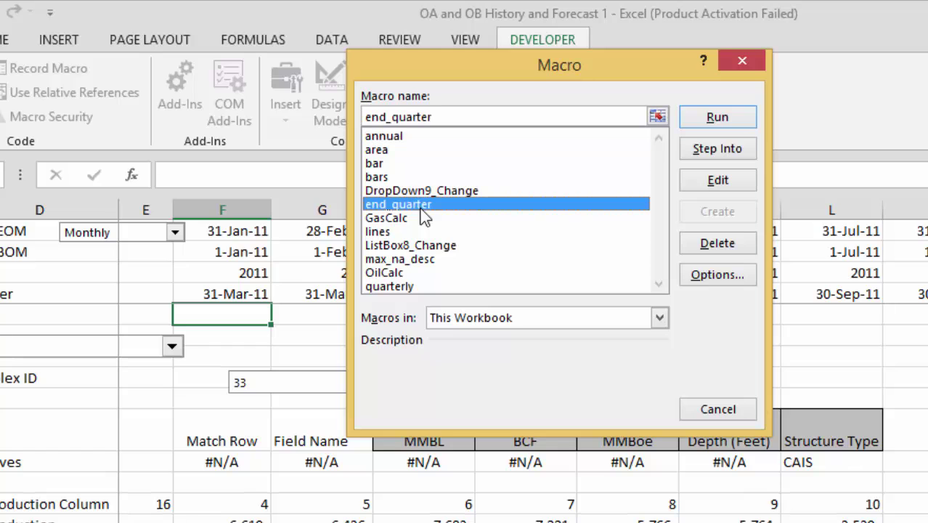
pyautogui.click(714, 182)
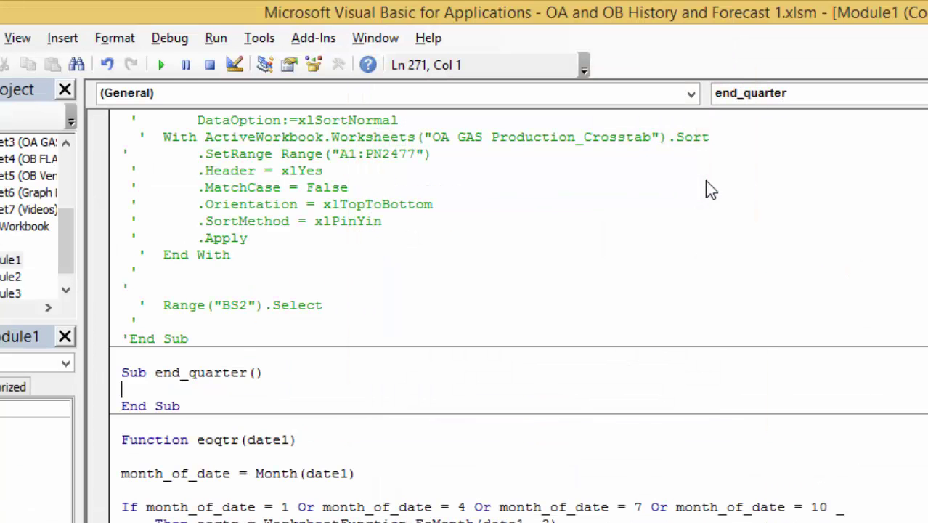
# Step: Go through the eoqtr function below the end_quarter macro, from its date1 argument to the month_of_date line
pyautogui.press('Down')
pyautogui.press('Down')
pyautogui.press('Down')
pyautogui.press('Down')
pyautogui.press('Down')
pyautogui.press('Down')
pyautogui.press('Down')
pyautogui.press('Down')
pyautogui.press('Down')
pyautogui.press('Down')
pyautogui.press('Down')
pyautogui.press('Down')
pyautogui.press('Down')
pyautogui.press('Down')
pyautogui.press('Down')
pyautogui.press('Down')
pyautogui.press('Down')
pyautogui.press('Down')
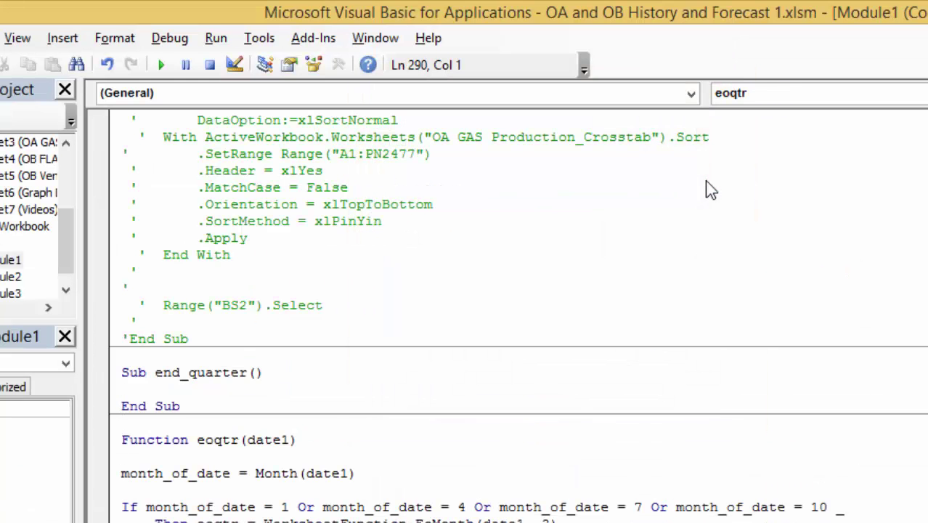
pyautogui.press('Up')
pyautogui.press('Up')
pyautogui.press('Up')
pyautogui.press('Up')
pyautogui.press('Up')
pyautogui.press('Up')
pyautogui.press('Up')
pyautogui.press('Up')
pyautogui.press('Up')
pyautogui.press('Up')
pyautogui.press('Up')
pyautogui.press('Up')
pyautogui.press('Up')
pyautogui.press('Down')
pyautogui.press('Down')
pyautogui.press('Down')
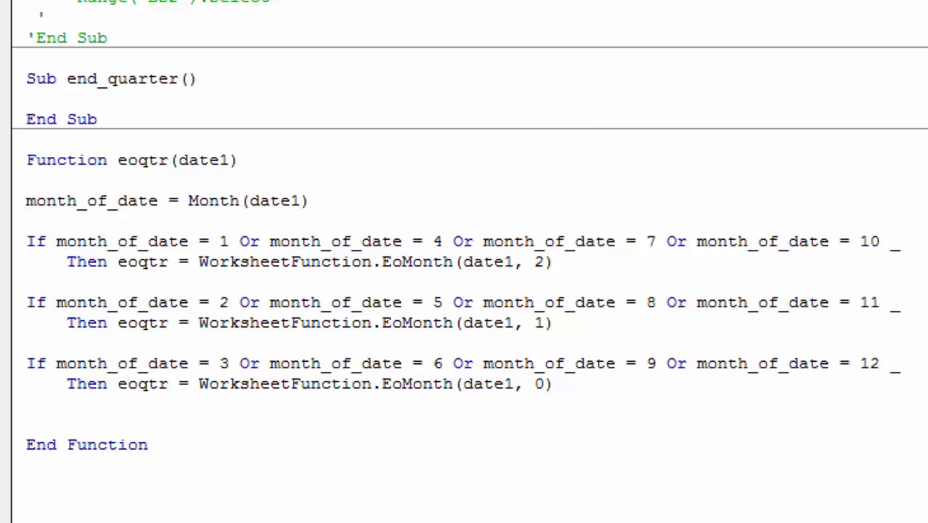
# Step: Examine the three If conditions of the eoqtr function and the EoMonth offsets of 2, 1 and 0 they apply
pyautogui.press('Down')
pyautogui.press('Right')
pyautogui.press('Right')
pyautogui.press('Right')
pyautogui.press('Right')
pyautogui.press('Right')
pyautogui.press('Right')
pyautogui.press('Right')
pyautogui.press('Right')
pyautogui.press('Right')
pyautogui.press('Right')
pyautogui.press('Right')
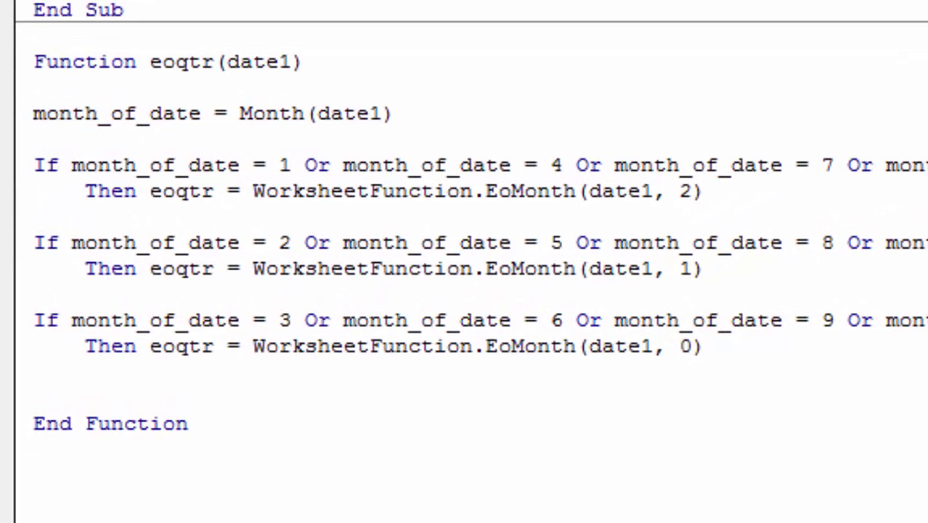
pyautogui.press('Down')
pyautogui.press('Down')
pyautogui.press('Down')
pyautogui.press('Down')
pyautogui.press('Up')
pyautogui.press('Down')
pyautogui.press('Down')
pyautogui.press('Down')
pyautogui.press('Up')
pyautogui.press('Up')
pyautogui.press('Down')
pyautogui.press('Up')
pyautogui.press('Up')
pyautogui.press('Up')
pyautogui.press('Up')
pyautogui.press('Up')
pyautogui.press('Up')
pyautogui.press('Up')
pyautogui.press('Up')
pyautogui.press('Up')
pyautogui.press('Up')
pyautogui.press('Up')
# Step: Return to the Graph Data sheet and check how the Quarter formula in F4 calls eoqtr, leaving it as it is
pyautogui.hotkey('alt', 'F11')
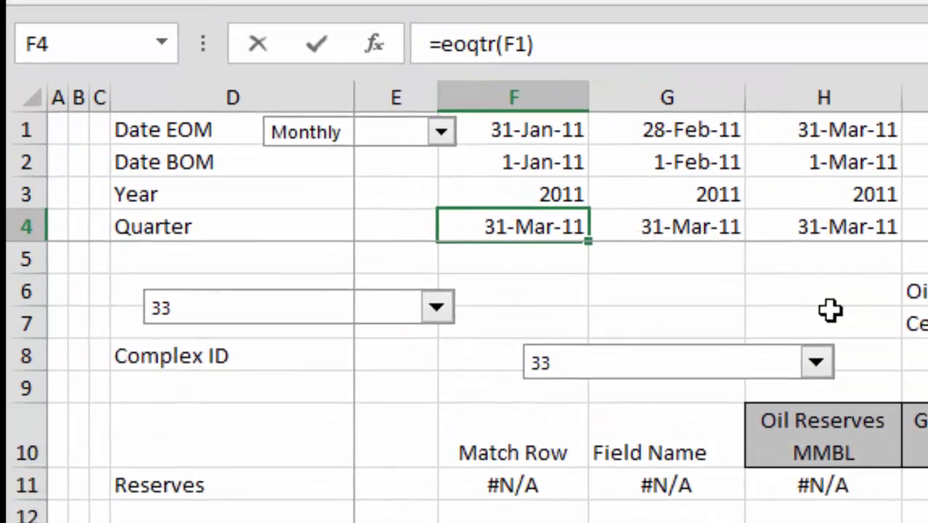
pyautogui.press('F2')
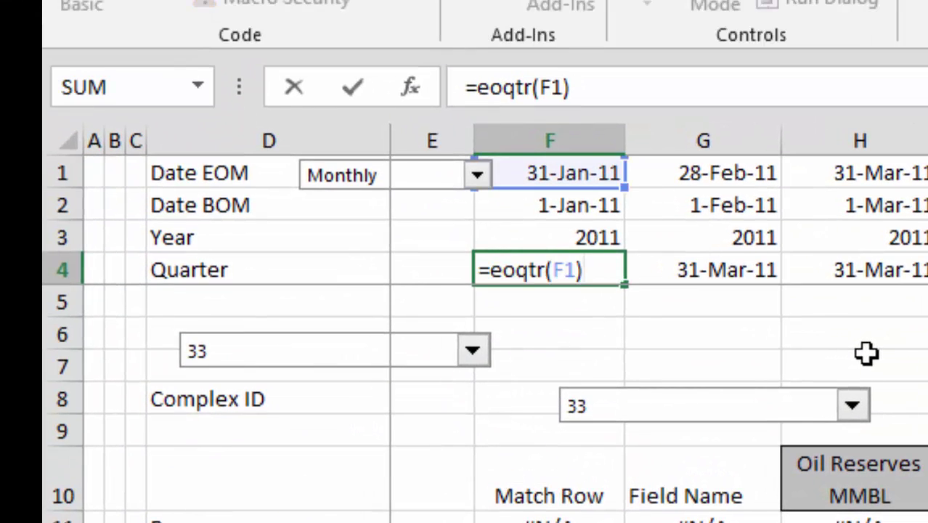
pyautogui.press('Return')
pyautogui.press('Up')
pyautogui.press('Down')
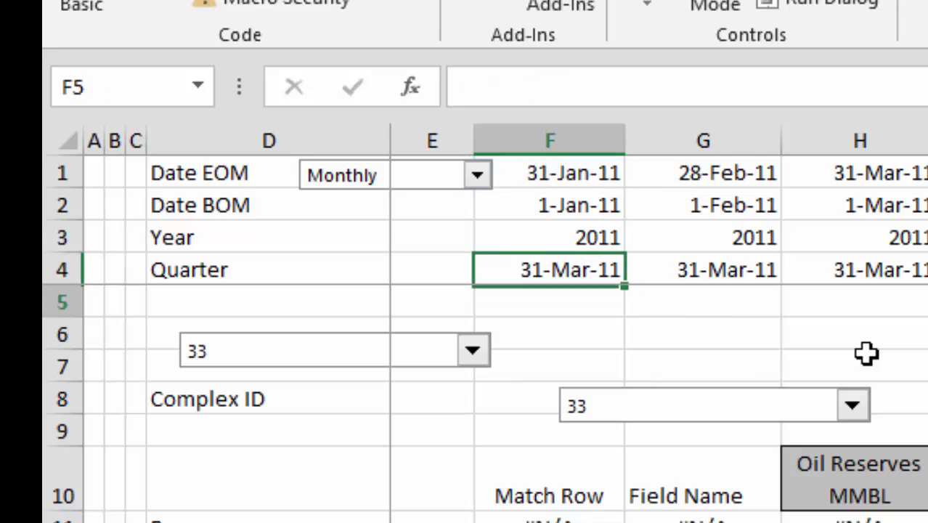
# Step: Look over column F of Graph Data from below the Quarter row to the Monthly block, and go back up to the Reserves row
pyautogui.press('Down')
pyautogui.press('Down')
pyautogui.press('Down')
pyautogui.press('Down')
pyautogui.press('Down')
pyautogui.press('Down')
pyautogui.press('Down')
pyautogui.press('Down')
pyautogui.press('Down')
pyautogui.press('Down')
pyautogui.press('Down')
pyautogui.press('Down')
pyautogui.press('Down')
pyautogui.press('Down')
pyautogui.press('Down')
pyautogui.press('Up')
pyautogui.press('Up')
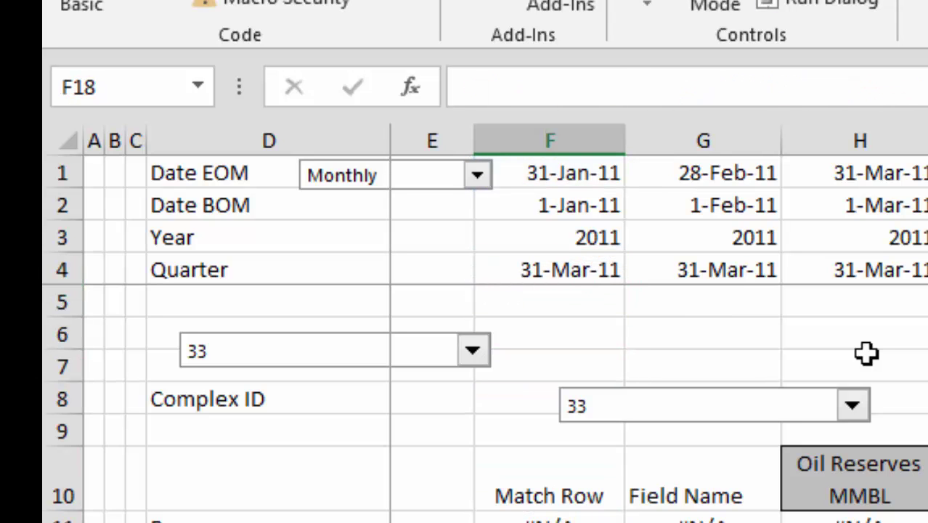
pyautogui.press('Up')
pyautogui.press('Up')
pyautogui.press('Up')
pyautogui.press('Up')
pyautogui.press('Up')
pyautogui.press('Down')
pyautogui.press('Down')
pyautogui.press('Down')
pyautogui.press('Down')
pyautogui.press('Down')
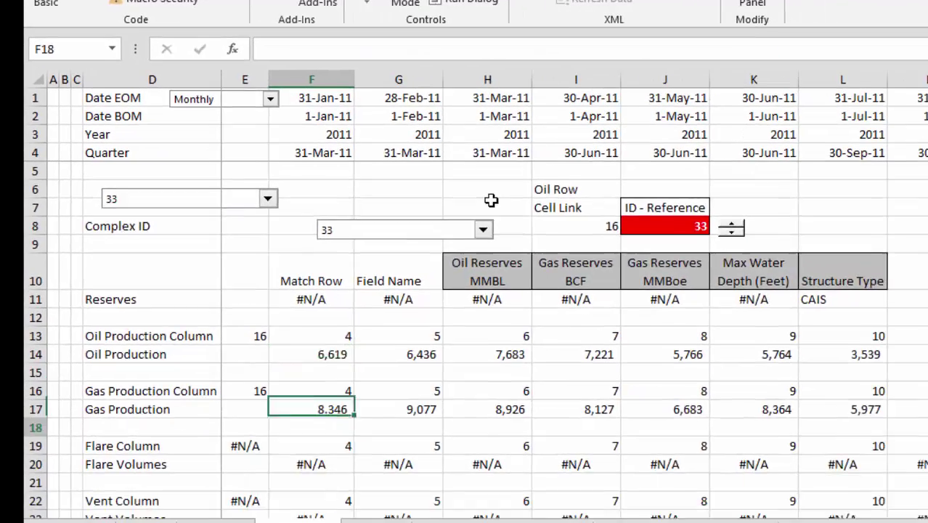
pyautogui.press('Down')
pyautogui.press('Down')
pyautogui.press('Down')
pyautogui.press('Down')
pyautogui.press('Down')
pyautogui.press('Down')
pyautogui.press('Down')
pyautogui.press('Down')
pyautogui.press('Down')
pyautogui.press('Down')
pyautogui.press('Down')
pyautogui.press('Down')
pyautogui.press('Up')
pyautogui.press('Up')
pyautogui.press('Up')
pyautogui.press('Up')
pyautogui.press('Up')
pyautogui.press('Up')
pyautogui.press('Up')
pyautogui.press('Up')
pyautogui.press('Up')
pyautogui.press('Up')
pyautogui.press('Up')
pyautogui.press('Up')
pyautogui.press('Up')
pyautogui.press('Up')
pyautogui.press('Up')
pyautogui.press('Up')
pyautogui.press('Up')
pyautogui.press('Up')
pyautogui.press('Up')
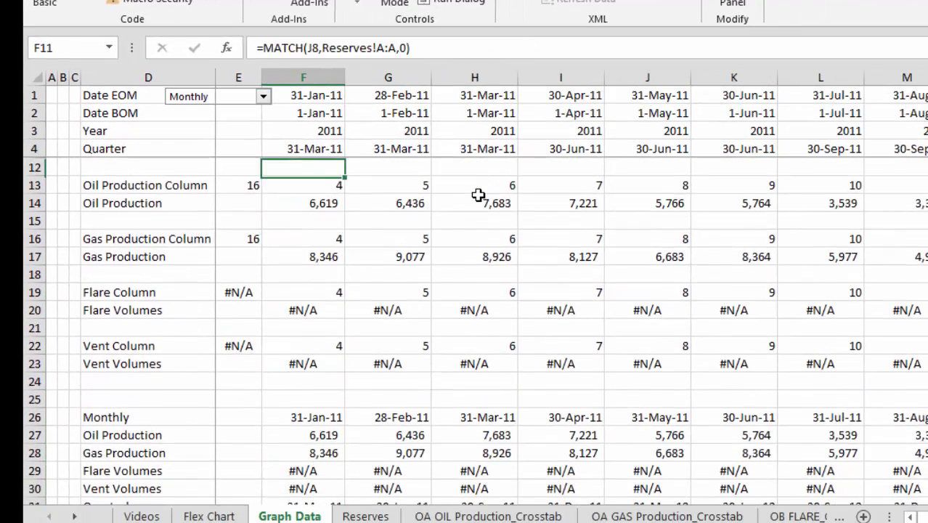
# Step: Examine the lookup rows for reserves, oil production, gas production, flare volumes and vent volumes in column F
pyautogui.press('Up')
pyautogui.press('Down')
pyautogui.press('Down')
pyautogui.press('Down')
pyautogui.press('Down')
pyautogui.press('Down')
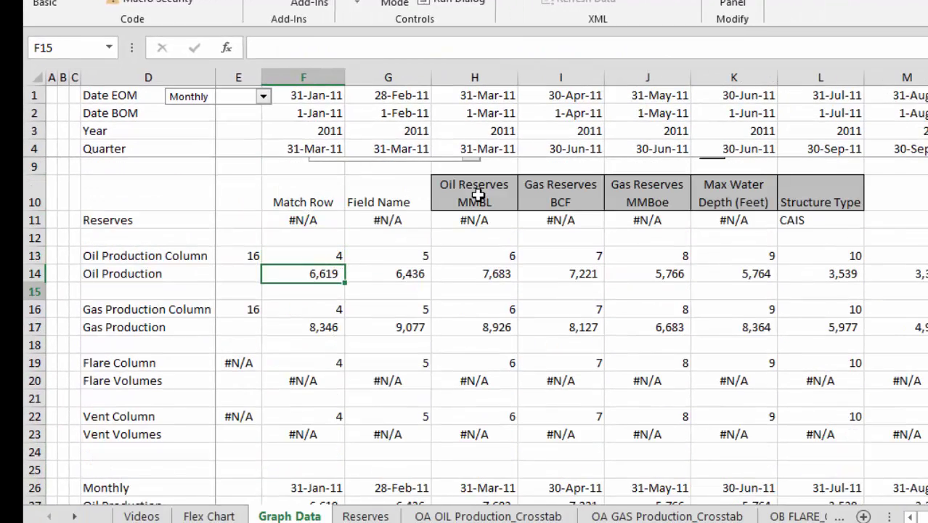
pyautogui.press('Down')
pyautogui.press('Down')
pyautogui.press('Down')
pyautogui.press('Down')
pyautogui.press('Down')
pyautogui.press('Down')
pyautogui.press('Down')
pyautogui.press('Down')
pyautogui.press('Down')
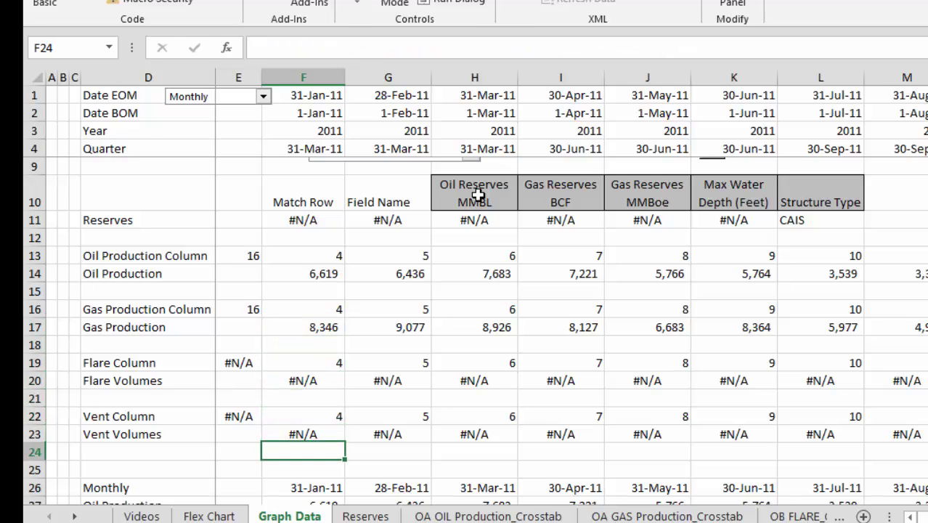
# Step: Examine the Monthly block in column F and the Quarterly Oil Production formula in F32
pyautogui.press('Down')
pyautogui.press('Down')
pyautogui.press('Down')
pyautogui.press('Down')
pyautogui.press('Down')
pyautogui.press('Down')
pyautogui.press('Down')
pyautogui.press('Down')
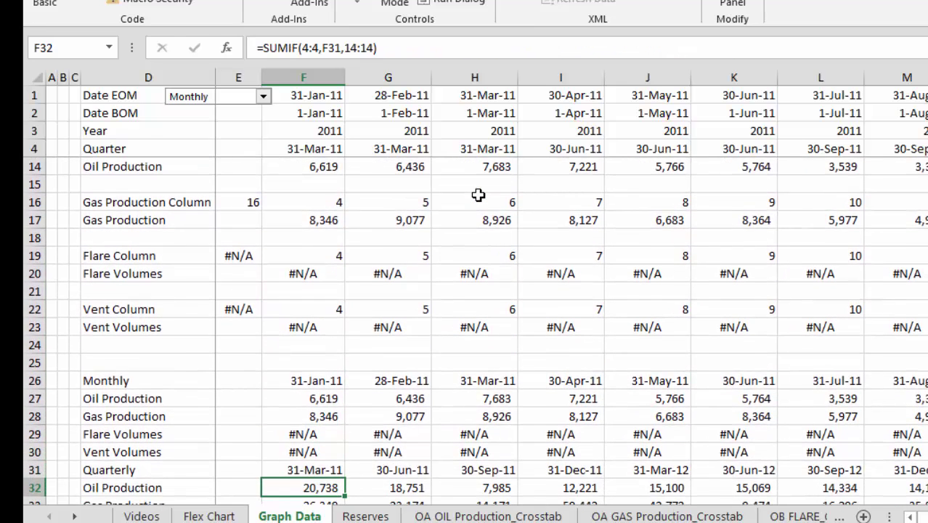
# Step: Examine the Monthly date, Oil Production and Gas Production formulas in F26 to F28, leaving them as they are
pyautogui.press('Up')
pyautogui.press('Up')
pyautogui.press('Up')
pyautogui.press('Up')
pyautogui.press('Up')
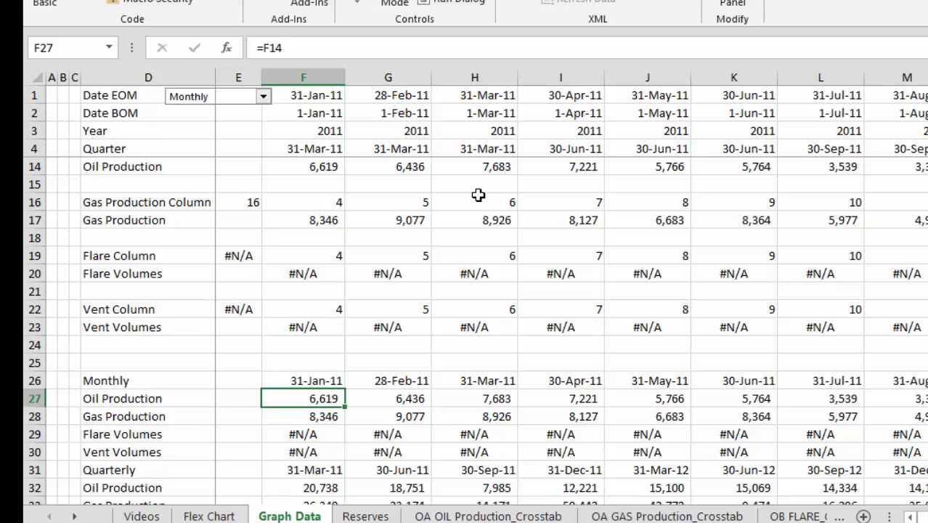
pyautogui.press('Up')
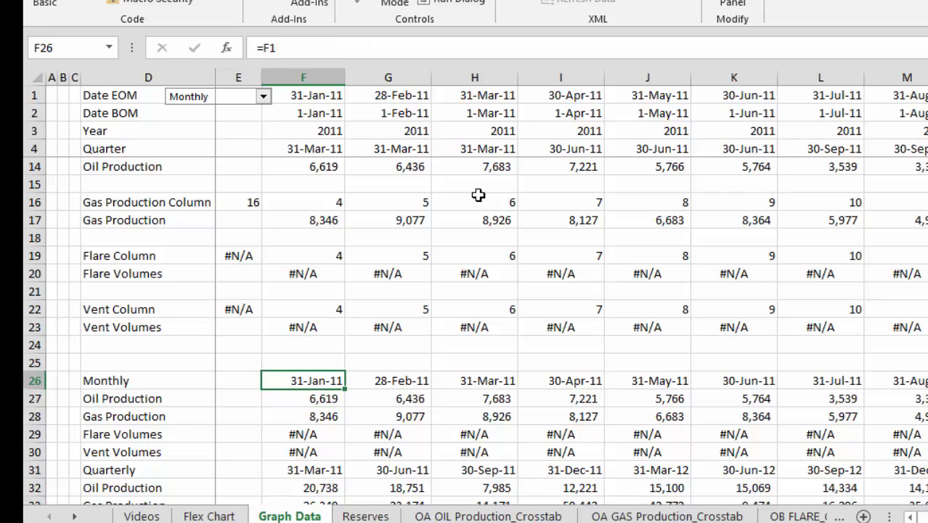
pyautogui.press('Down')
pyautogui.press('F2')
pyautogui.press('Return')
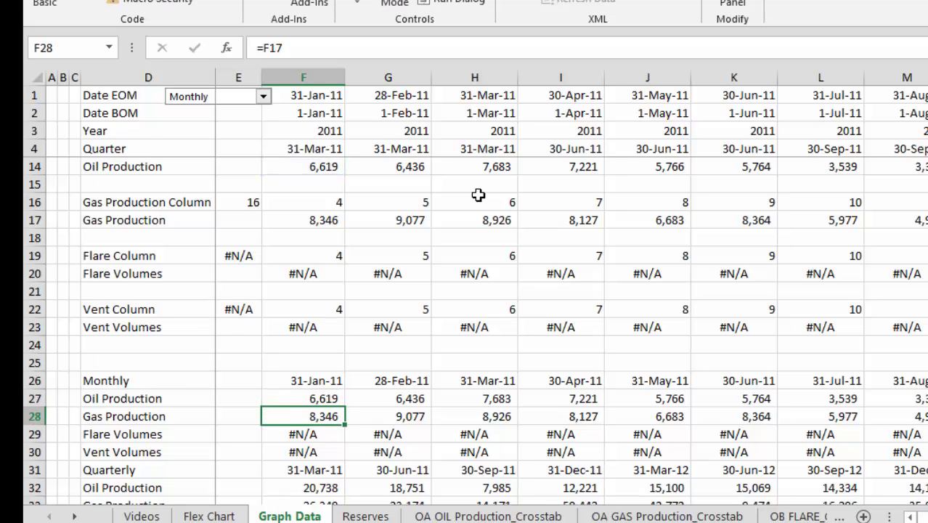
pyautogui.press('F2')
pyautogui.press('Return')
pyautogui.press('Up')
pyautogui.press('Up')
pyautogui.press('Up')
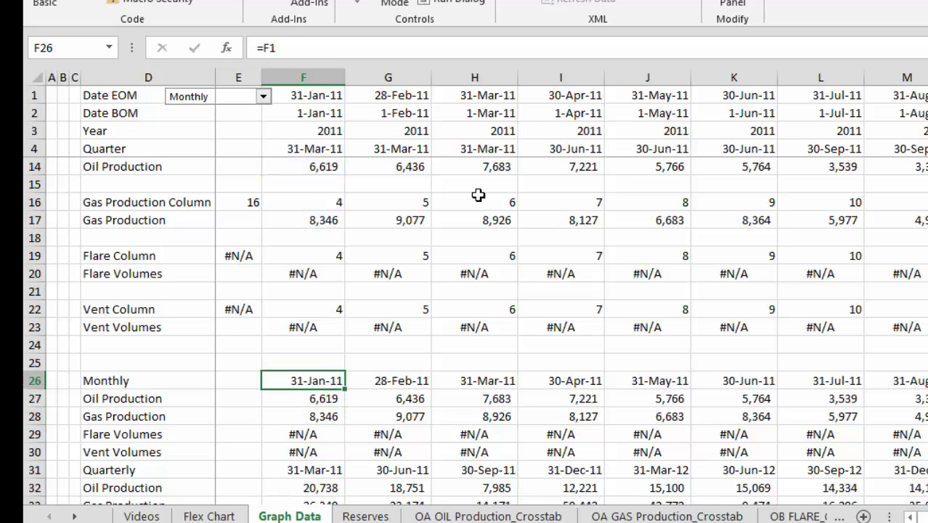
# Step: Look over column F above the Monthly block and return to its date cell F26
pyautogui.press('Up')
pyautogui.press('Up')
pyautogui.press('Up')
pyautogui.press('Up')
pyautogui.press('Up')
pyautogui.press('Up')
pyautogui.press('Up')
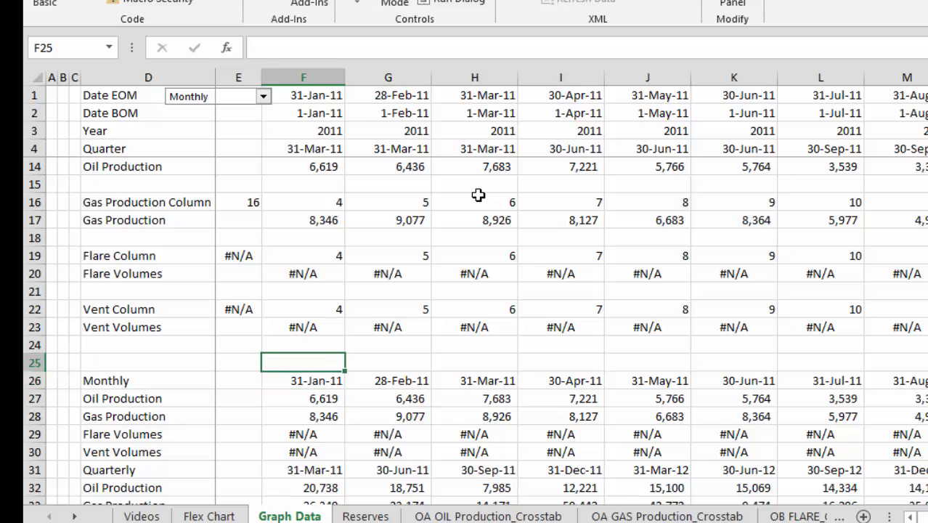
pyautogui.press('Down')
pyautogui.press('Down')
pyautogui.press('Down')
pyautogui.press('Down')
pyautogui.press('Down')
pyautogui.press('Down')
pyautogui.press('Down')
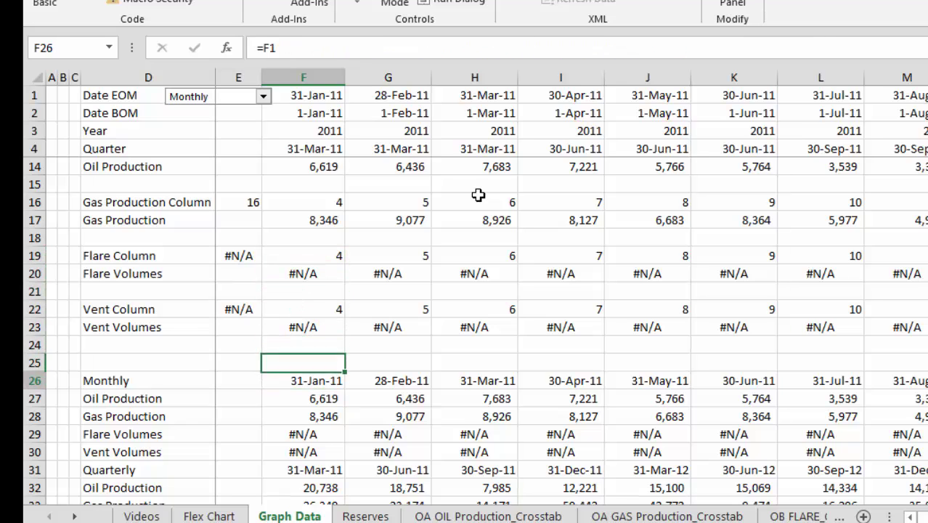
# Step: Check the cell references behind the Monthly date, Flare Volumes and Vent Volumes in F26, F29 and F30
pyautogui.press('F2')
pyautogui.press('Escape')
pyautogui.press('Down')
pyautogui.press('Down')
pyautogui.press('Down')
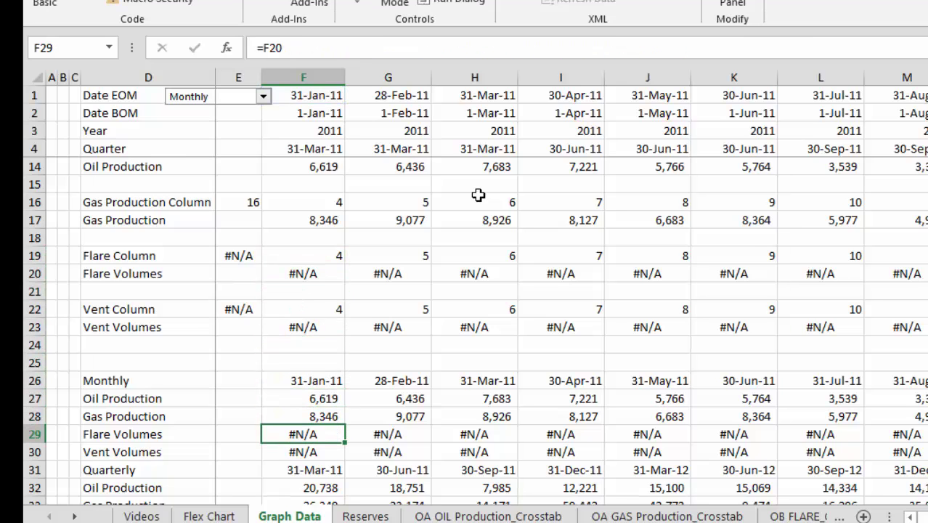
pyautogui.press('F2')
pyautogui.press('Escape')
pyautogui.press('Down')
pyautogui.press('F2')
pyautogui.press('Escape')
pyautogui.press('Down')
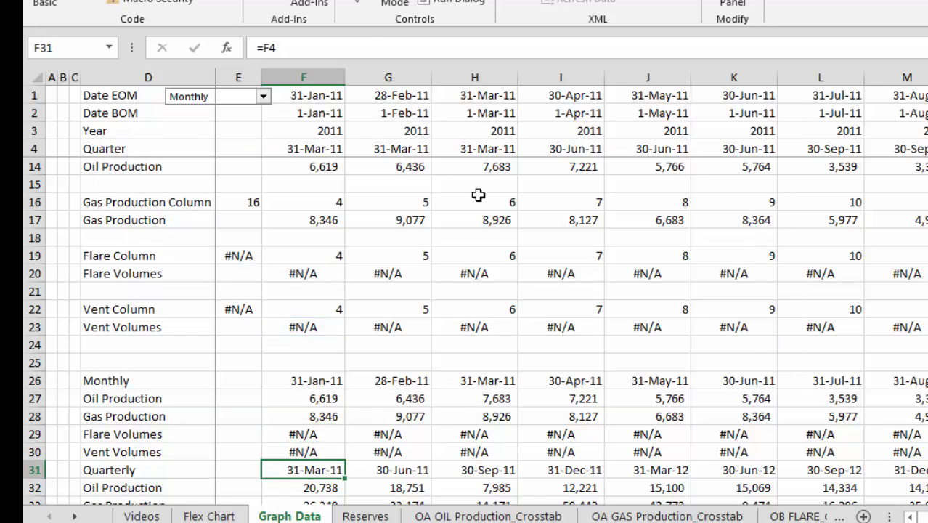
# Step: Look over the Quarterly block and the start of the Annual block in column F, ending on the Quarterly Vent Volumes
pyautogui.press('Down')
pyautogui.press('Down')
pyautogui.press('Down')
pyautogui.press('Down')
pyautogui.press('Down')
pyautogui.press('Down')
pyautogui.press('Down')
pyautogui.press('Down')
pyautogui.press('Down')
pyautogui.press('Down')
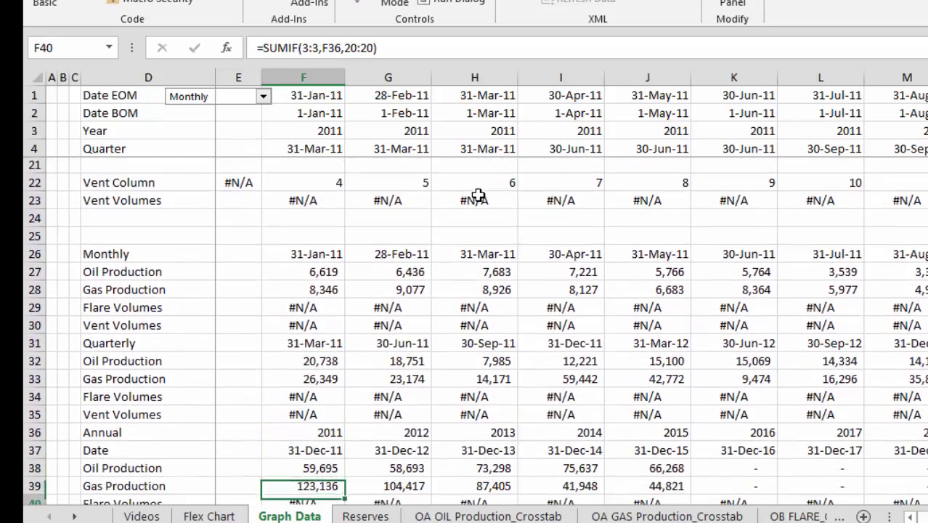
pyautogui.press('Up')
pyautogui.press('Up')
pyautogui.press('Up')
pyautogui.press('Up')
pyautogui.press('Up')
pyautogui.press('Up')
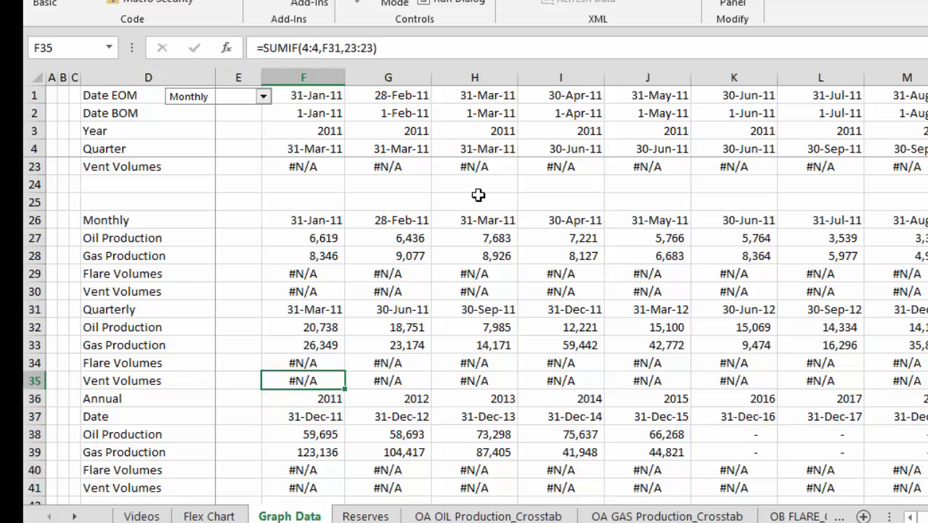
# Step: Examine the Annual year formula in F36 and the DATE formula in F37 that builds its year-end date
pyautogui.press('Down')
pyautogui.press('F2')
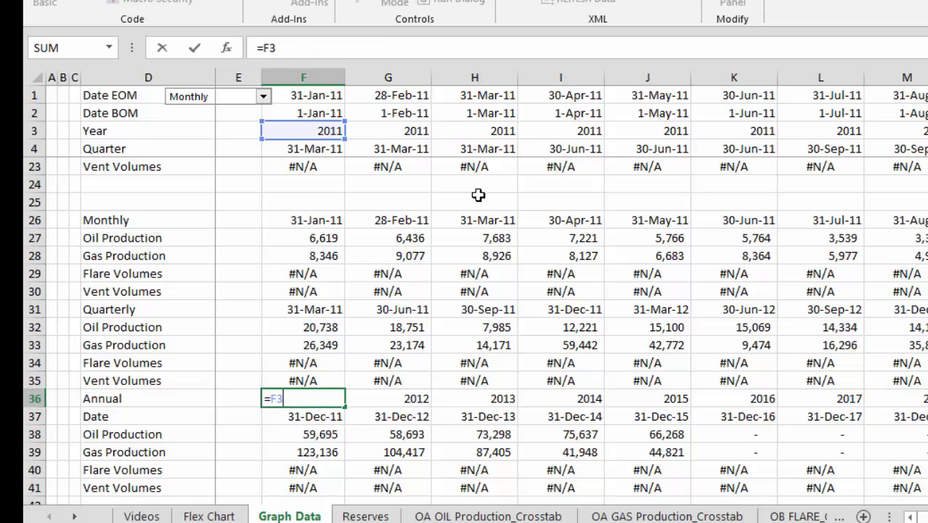
pyautogui.press('Return')
pyautogui.press('F2')
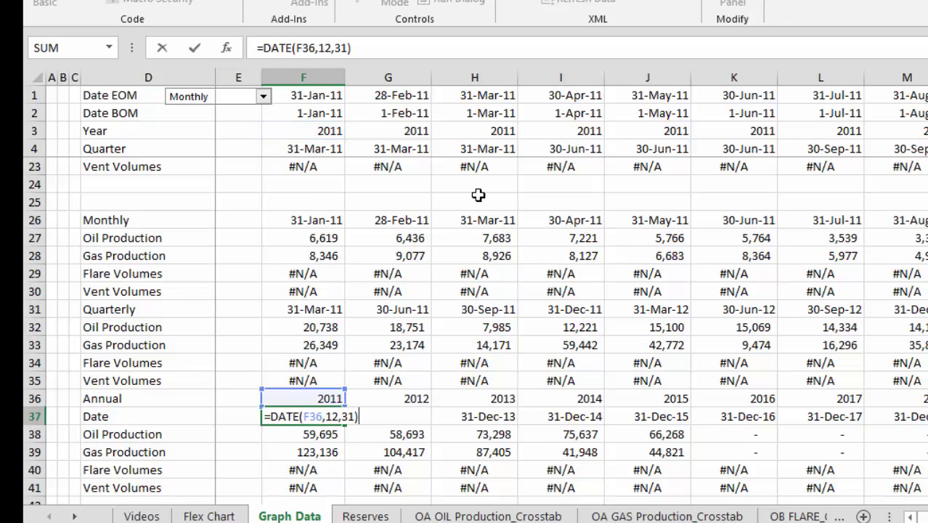
pyautogui.press('Return')
pyautogui.press('Up')
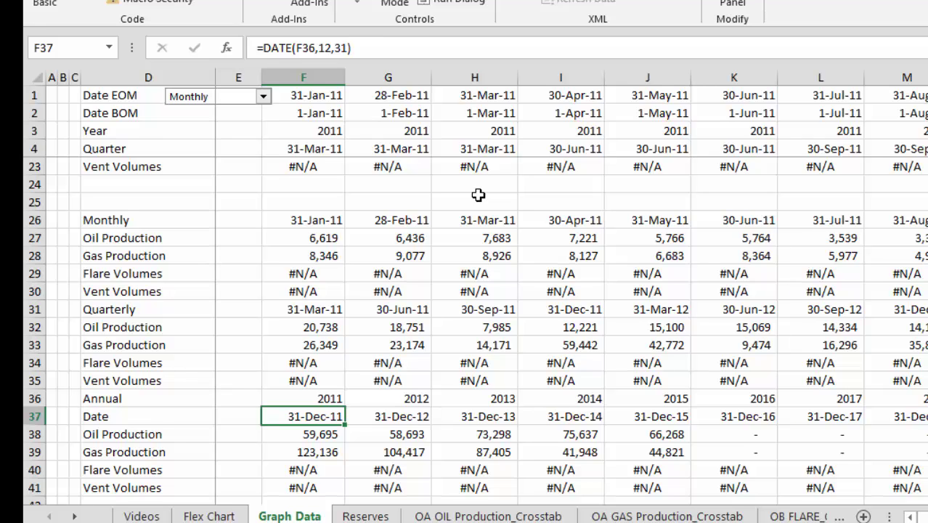
pyautogui.press('Down')
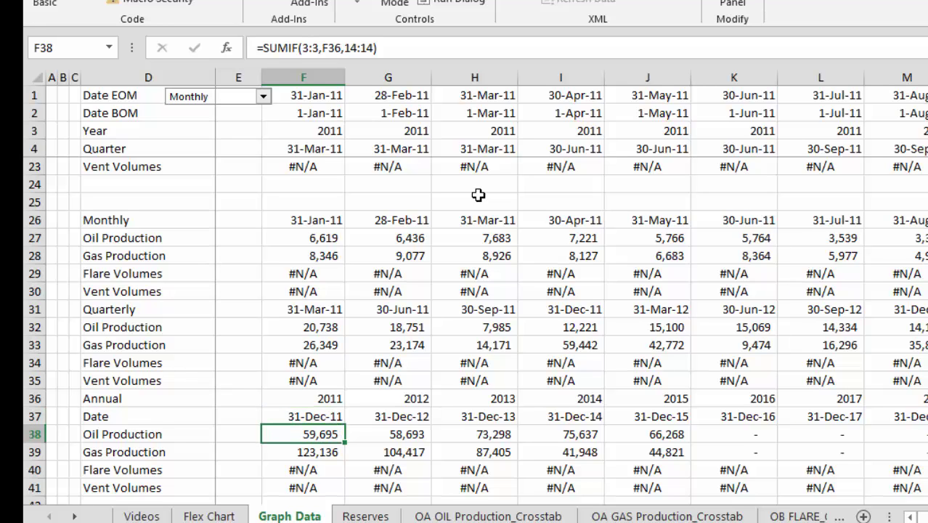
pyautogui.press('Up')
pyautogui.press('F2')
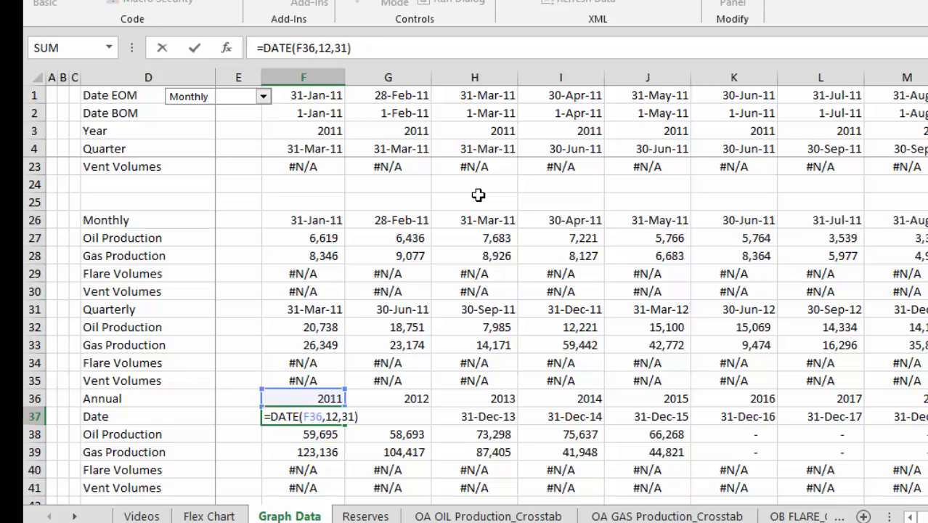
pyautogui.press('Return')
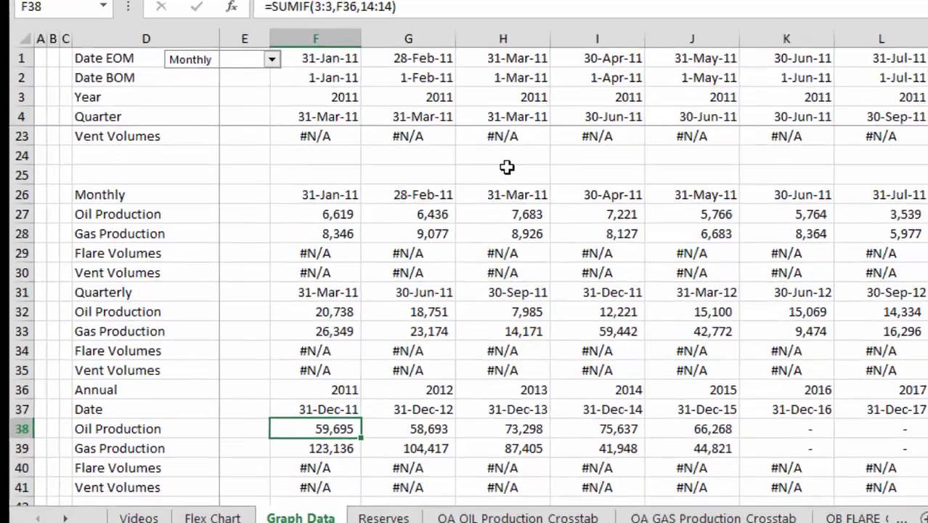
# Step: Examine the Annual Oil Production SUMIF in F38 and the Year and Oil Production rows it references
pyautogui.press('F2')
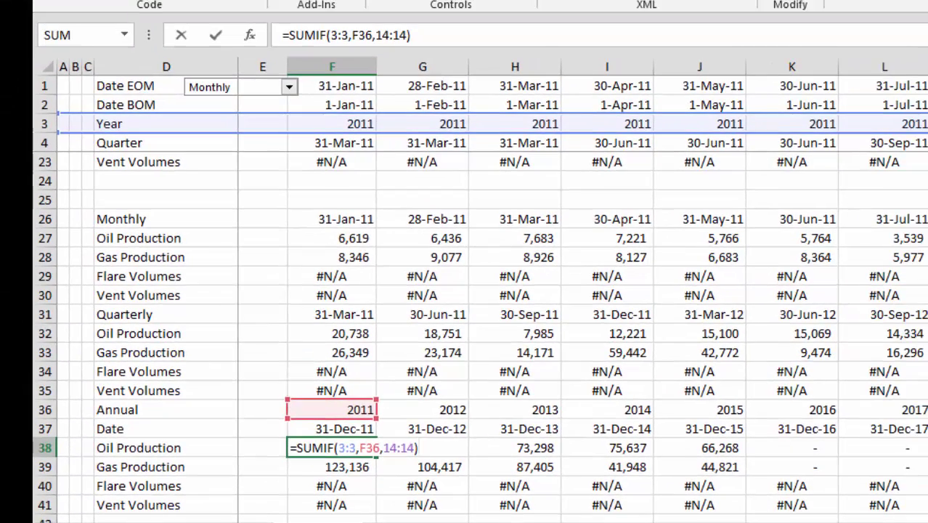
pyautogui.scroll(6, 479, 334)
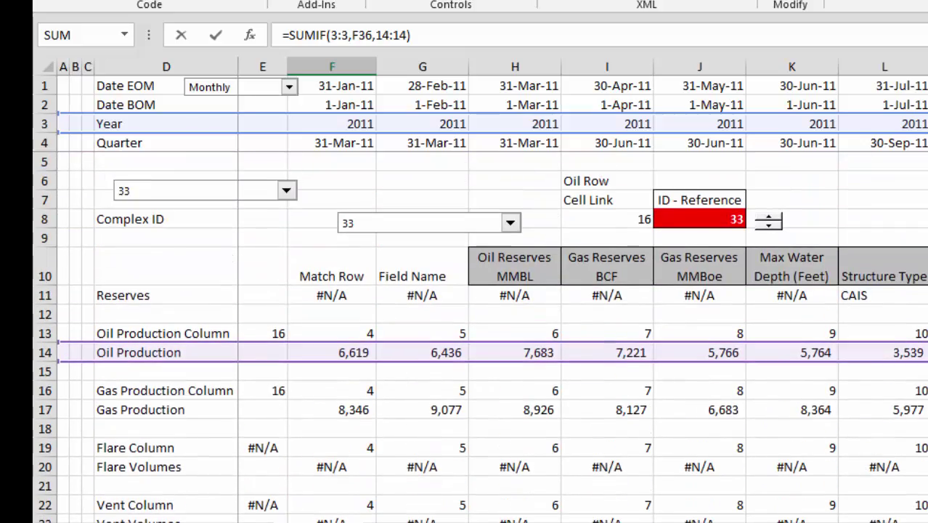
pyautogui.press('Return')
pyautogui.press('Return')
pyautogui.press('Return')
pyautogui.press('Return')
pyautogui.press('Return')
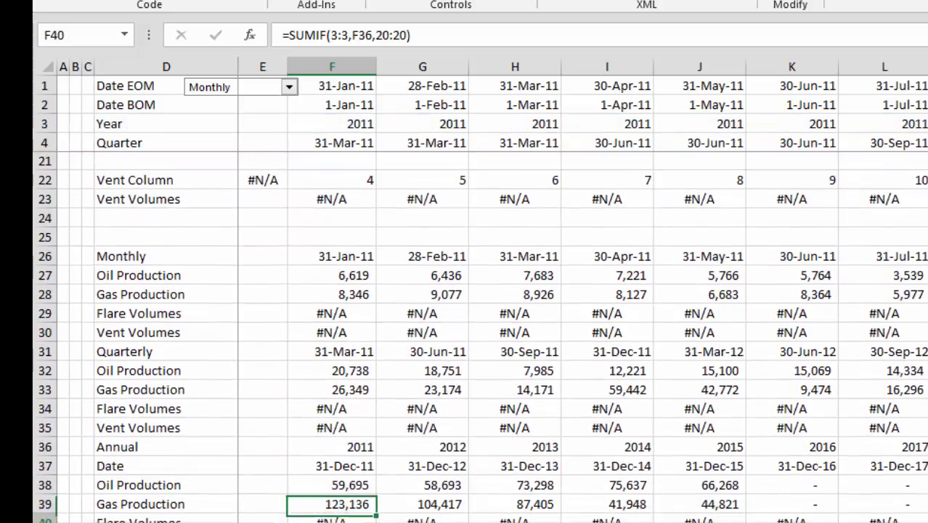
pyautogui.press('Down')
pyautogui.press('Down')
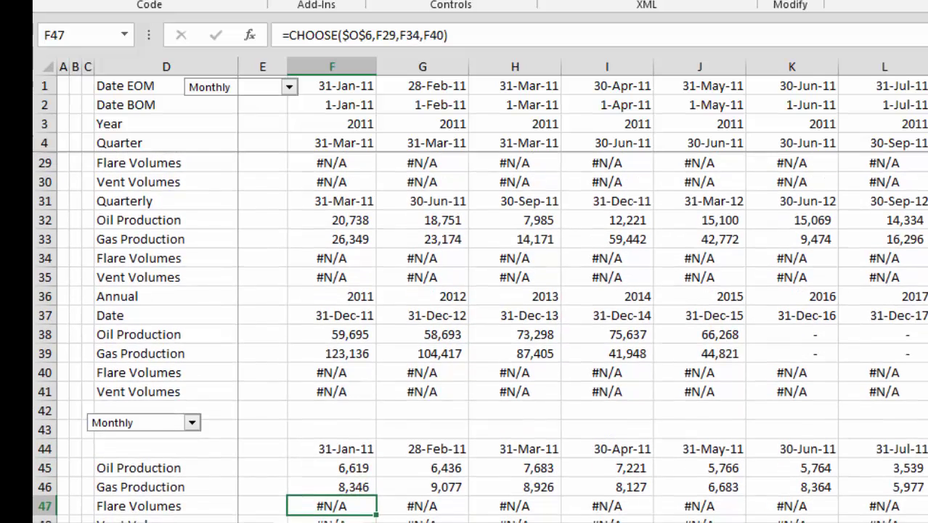
# Step: Check the Annual Gas Production, Flare Volumes and Vent Volumes formulas in F39 to F41
pyautogui.press('Up')
pyautogui.press('Up')
pyautogui.press('Up')
pyautogui.press('Up')
pyautogui.press('Up')
pyautogui.press('Up')
pyautogui.press('Up')
pyautogui.press('Up')
pyautogui.press('Up')
pyautogui.press('Up')
pyautogui.press('Up')
pyautogui.press('Down')
pyautogui.press('Down')
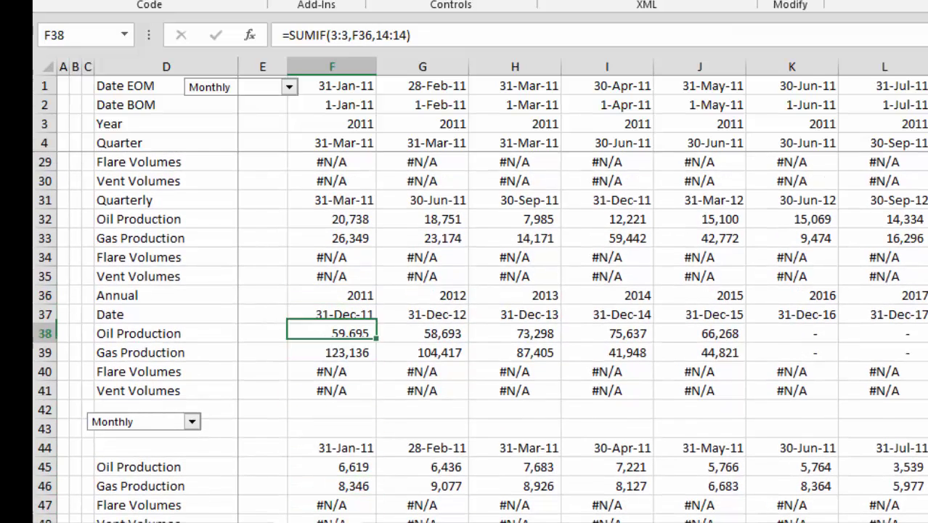
pyautogui.press('Down')
pyautogui.press('F2')
pyautogui.press('Return')
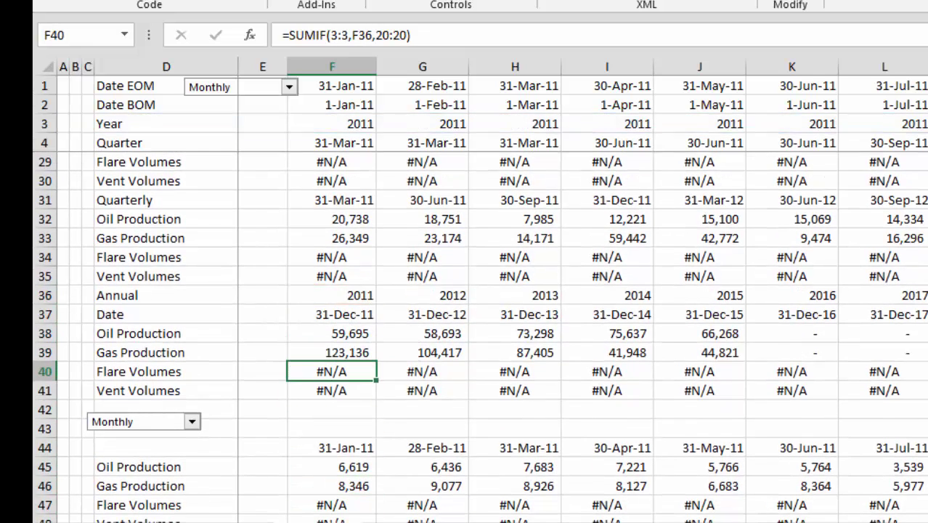
pyautogui.press('F2')
pyautogui.press('Return')
pyautogui.press('F2')
pyautogui.press('Return')
pyautogui.press('Down')
pyautogui.press('Down')
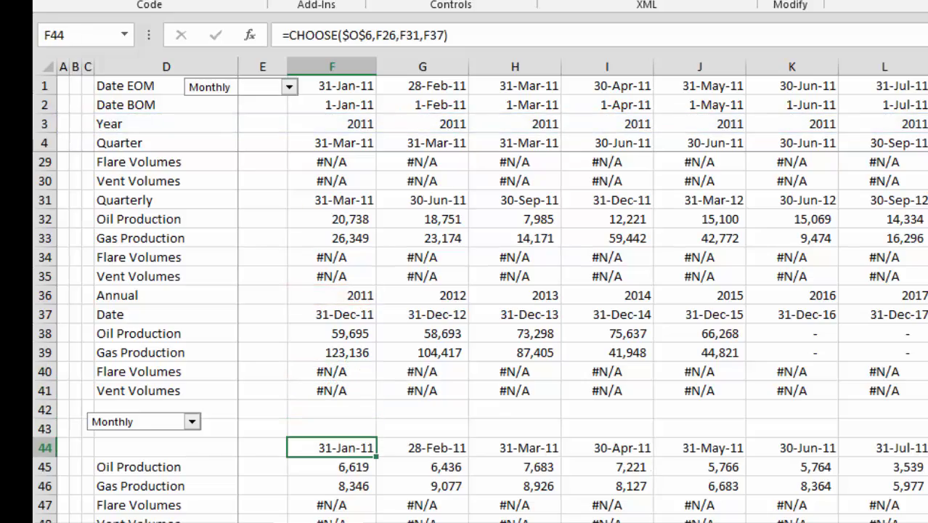
# Step: Examine the CHOOSE formula in F44 and go back up over the Annual, Quarterly and Monthly blocks it picks from
pyautogui.press('F2')
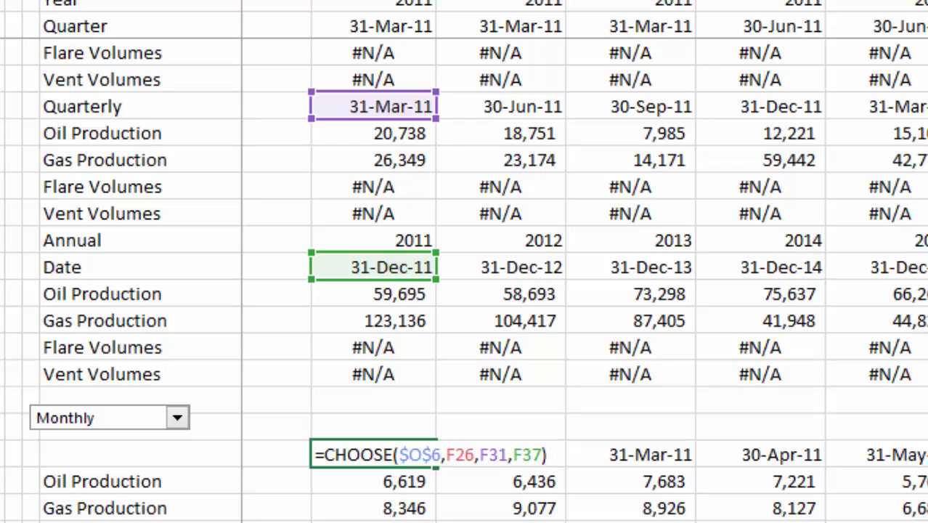
pyautogui.press('Return')
pyautogui.press('Up')
pyautogui.press('Up')
pyautogui.press('Up')
pyautogui.press('Up')
pyautogui.press('Up')
pyautogui.press('Up')
pyautogui.press('Up')
pyautogui.press('Up')
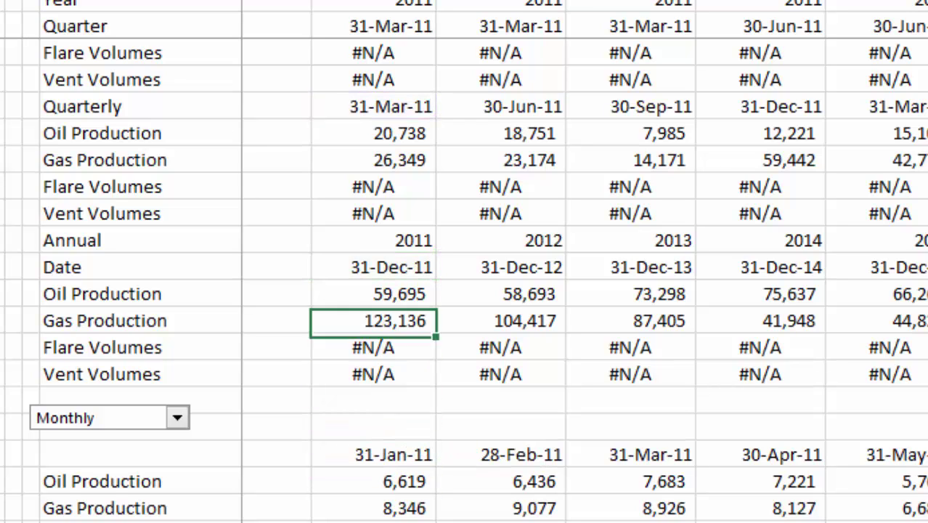
pyautogui.press('Up')
pyautogui.press('Up')
pyautogui.press('Up')
pyautogui.press('Up')
pyautogui.press('Up')
pyautogui.press('Up')
pyautogui.press('Up')
pyautogui.press('Up')
pyautogui.press('Up')
pyautogui.press('Up')
pyautogui.press('Up')
pyautogui.press('Up')
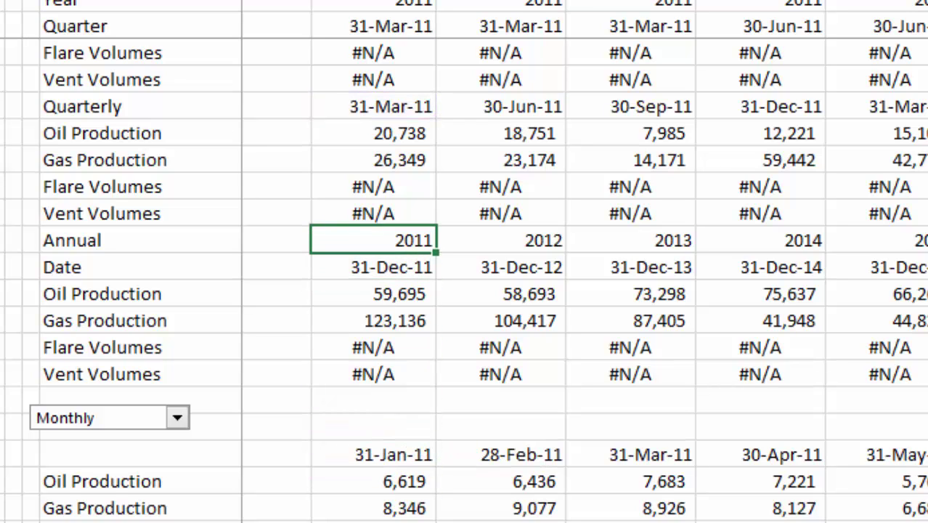
# Step: Insert a blank row above the Quarterly row to separate it from the Monthly block
pyautogui.press('Down')
pyautogui.press('Down')
pyautogui.press('Down')
pyautogui.press('Down')
pyautogui.press('Down')
pyautogui.press('Down')
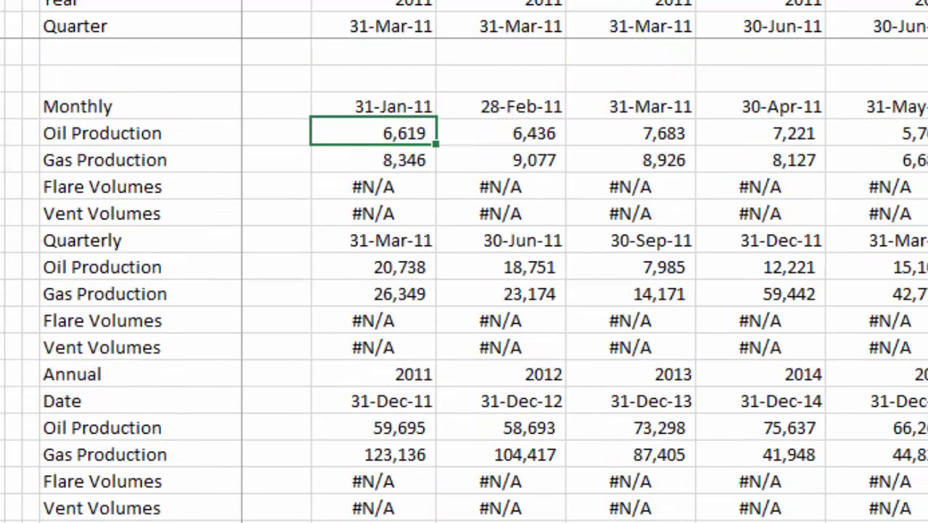
pyautogui.hotkey('shift', 'space')
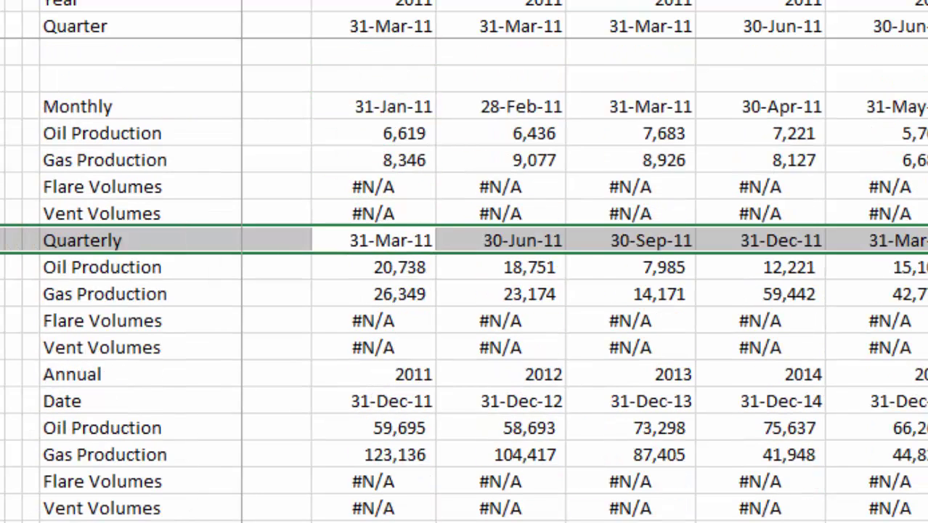
pyautogui.hotkey('ctrl', '+')
# Step: Insert a blank row above the Annual row to separate it from the Quarterly block
pyautogui.press('Down')
pyautogui.press('Down')
pyautogui.press('Down')
pyautogui.press('Down')
pyautogui.press('Down')
pyautogui.press('Down')
pyautogui.press('Down')
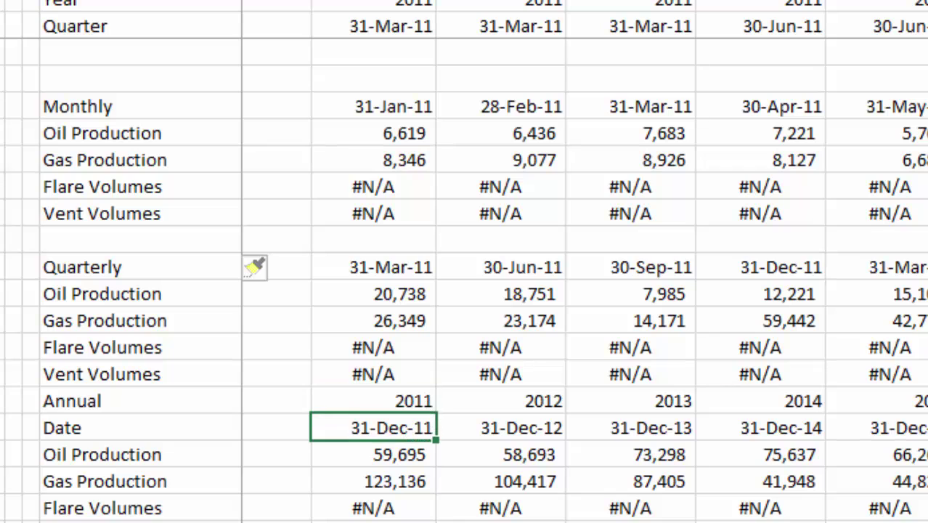
pyautogui.press('Up')
pyautogui.hotkey('shift', 'space')
pyautogui.hotkey('ctrl', '+')
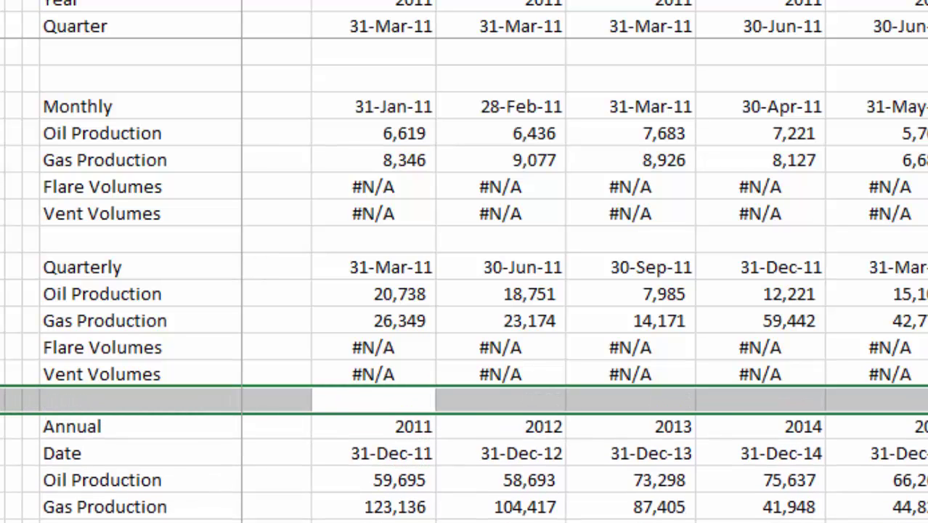
pyautogui.press('Up')
pyautogui.press('Down')
pyautogui.press('Down')
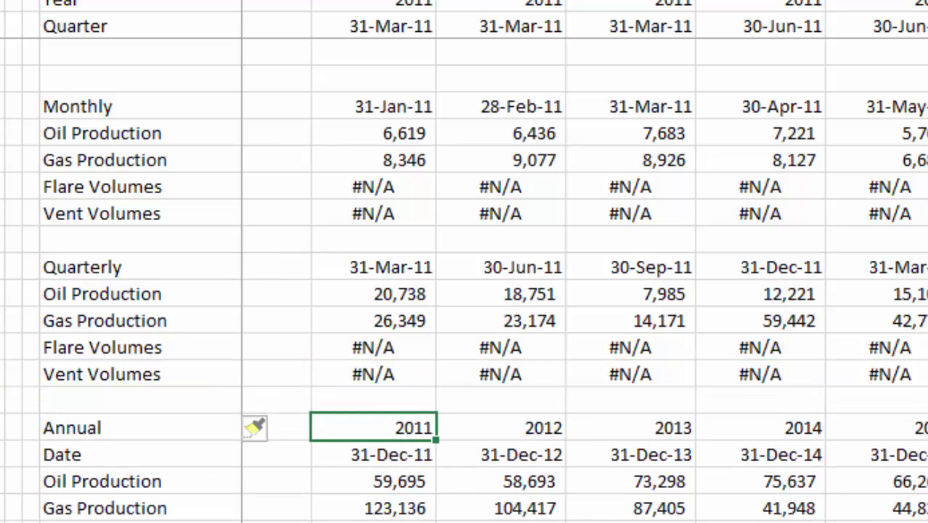
# Step: Set the first Quarterly date in F32 to =F4 and its Oil Production in F33 to =SUMIF(4:4,F32,14:14)
pyautogui.press('Up')
pyautogui.press('Up')
pyautogui.press('Up')
pyautogui.press('Up')
pyautogui.press('Up')
pyautogui.press('Up')
pyautogui.write('=')
pyautogui.press('Up')
pyautogui.press('Up')
pyautogui.press('Up')
pyautogui.press('Up')
pyautogui.press('Up')
pyautogui.press('Up')
pyautogui.press('Up')
pyautogui.press('Up')
pyautogui.press('Up')
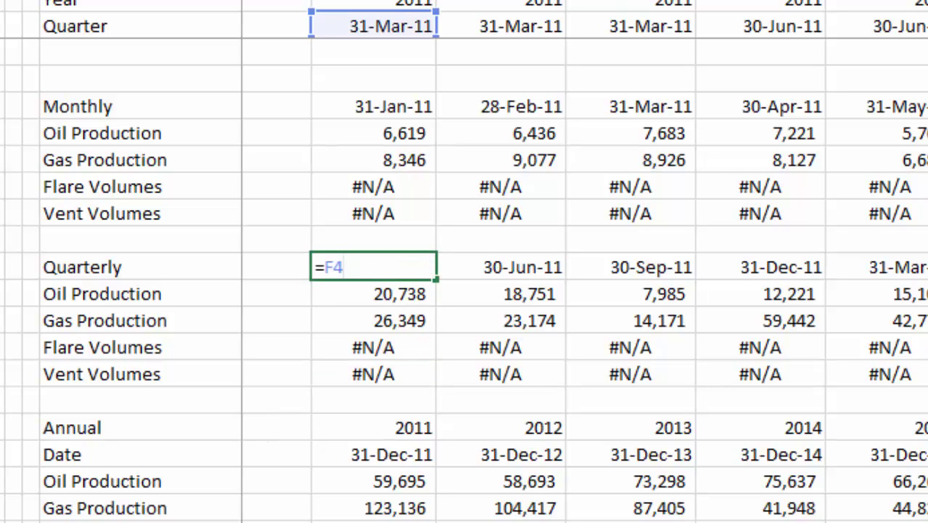
pyautogui.press('Return')
pyautogui.write('=SUMIF(4:4,F32,14:14)')
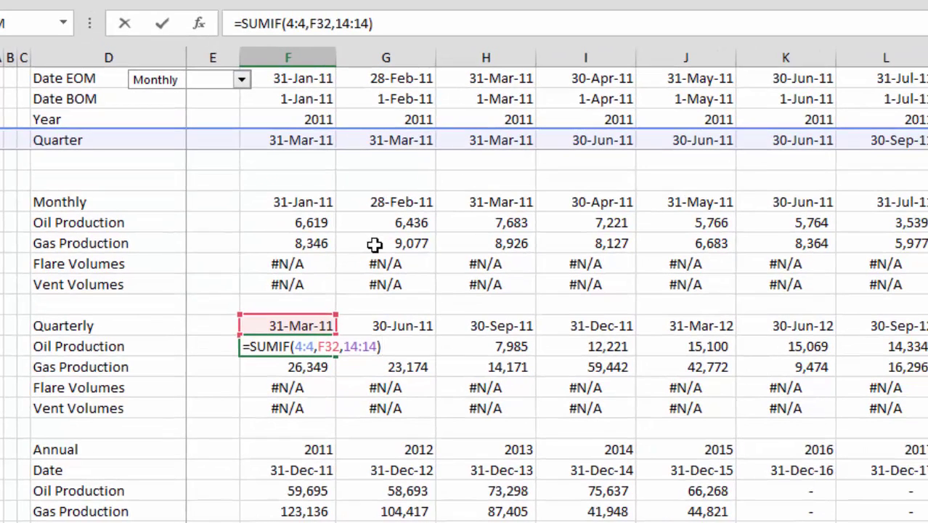
pyautogui.press('Return')
# Step: Compare the first Quarterly date formula in F32 with the next quarter's formula in G32
pyautogui.press('Up')
pyautogui.press('Up')
pyautogui.press('F2')
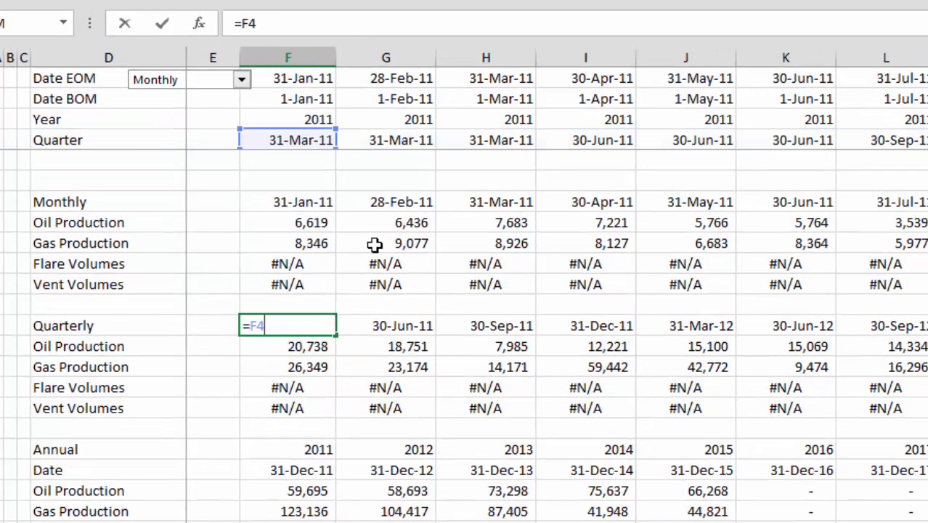
pyautogui.press('Escape')
pyautogui.press('Right')
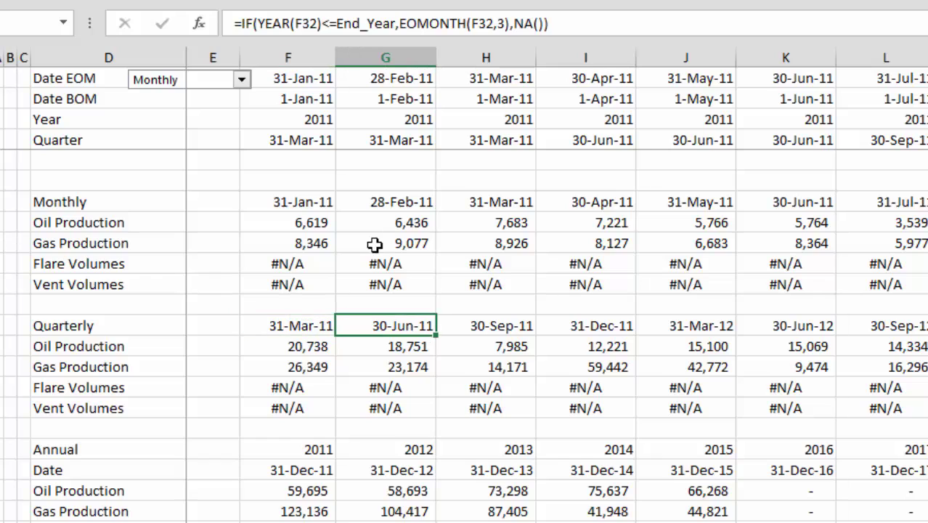
pyautogui.press('Left')
pyautogui.press('Right')
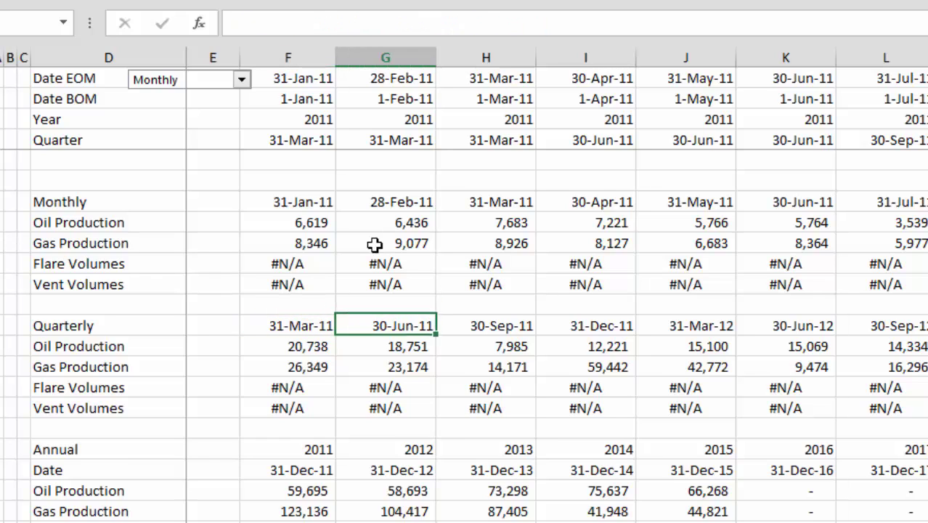
# Step: Check the formula behind the second Annual year in G38
pyautogui.press('Up')
pyautogui.press('Up')
pyautogui.press('Down')
pyautogui.press('Down')
pyautogui.press('Down')
pyautogui.press('Down')
pyautogui.press('Down')
pyautogui.press('Down')
pyautogui.press('Down')
pyautogui.press('Down')
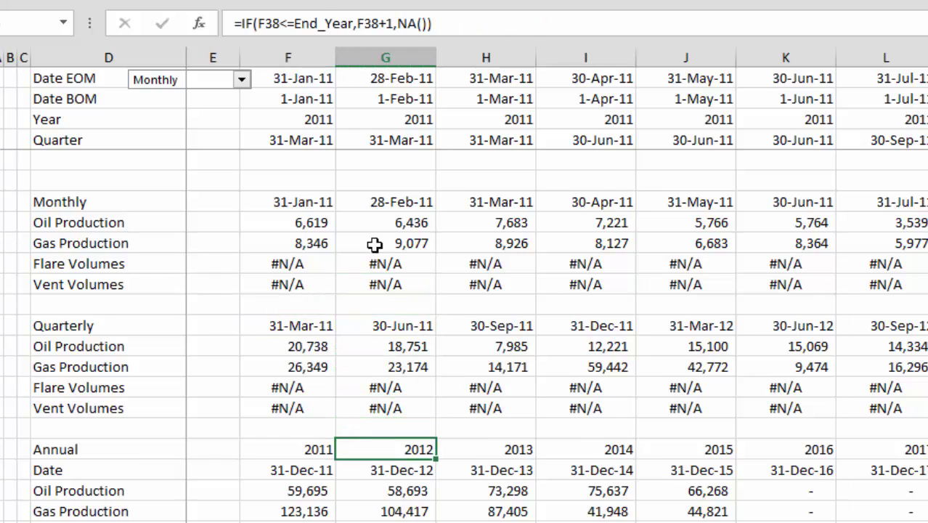
# Step: Reduce the End Year on the Graph Data sheet to 2020
pyautogui.press('Up')
pyautogui.press('Up')
pyautogui.press('Up')
pyautogui.press('Up')
pyautogui.press('Up')
pyautogui.press('Up')
pyautogui.press('Up')
pyautogui.press('Up')
pyautogui.press('Up')
pyautogui.press('Up')
pyautogui.press('Up')
pyautogui.press('Up')
pyautogui.press('Up')
pyautogui.press('Up')
pyautogui.press('Up')
pyautogui.press('Up')
pyautogui.press('Up')
pyautogui.press('Up')
pyautogui.press('Up')
pyautogui.press('Right')
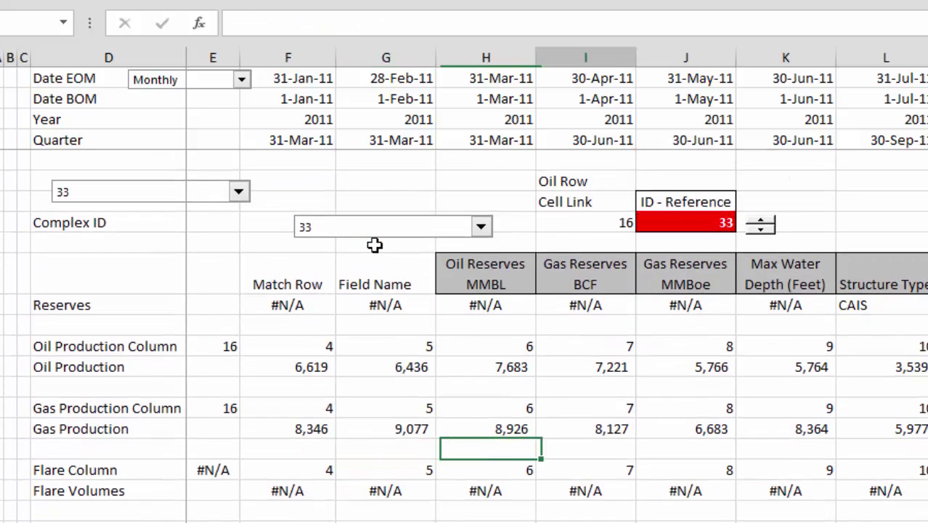
pyautogui.press('Right')
pyautogui.hscroll(5, 374, 244)
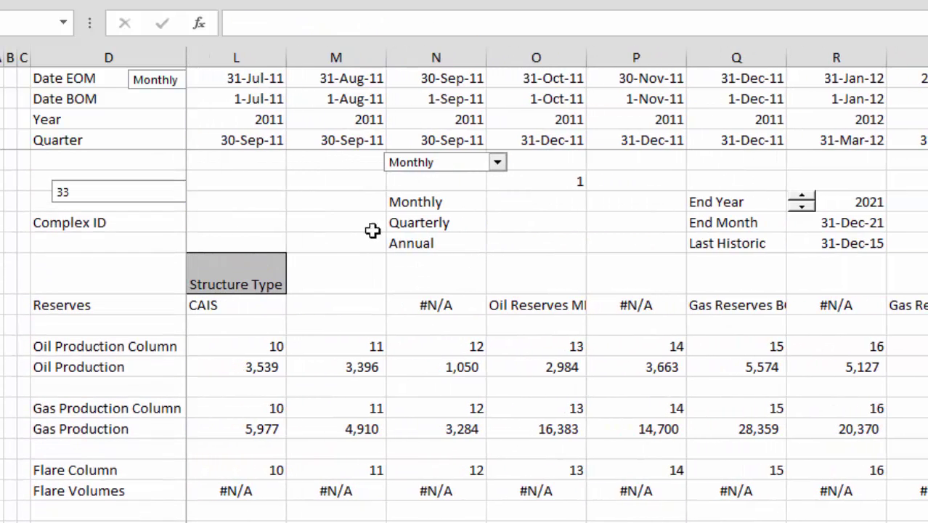
pyautogui.click(802, 207)
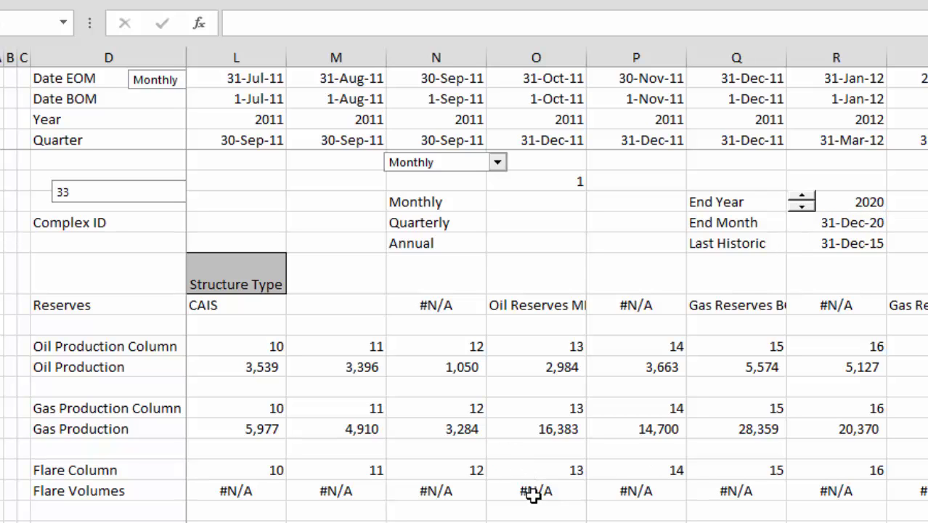
# Step: Look at the source data sheet and the production chart, and return to the Graph Data sheet
pyautogui.click(533, 521)
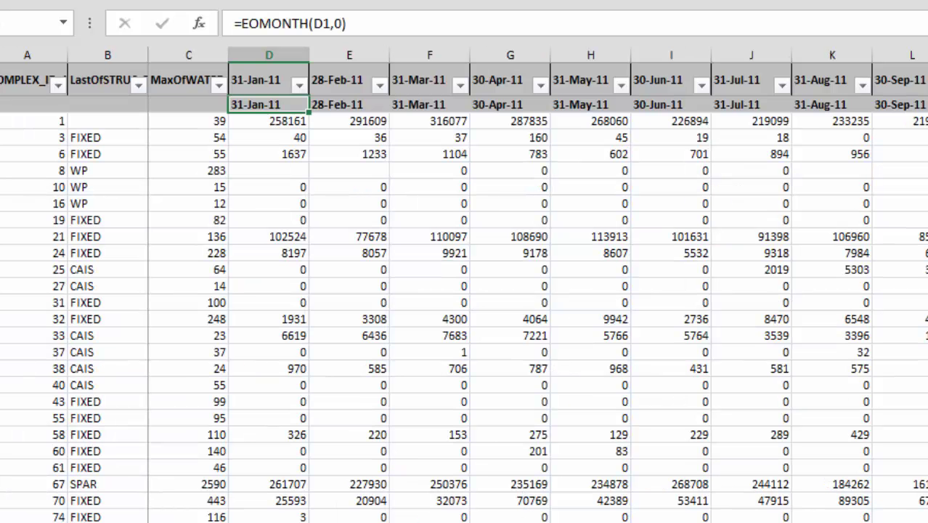
pyautogui.hotkey('ctrl', 'pageup')
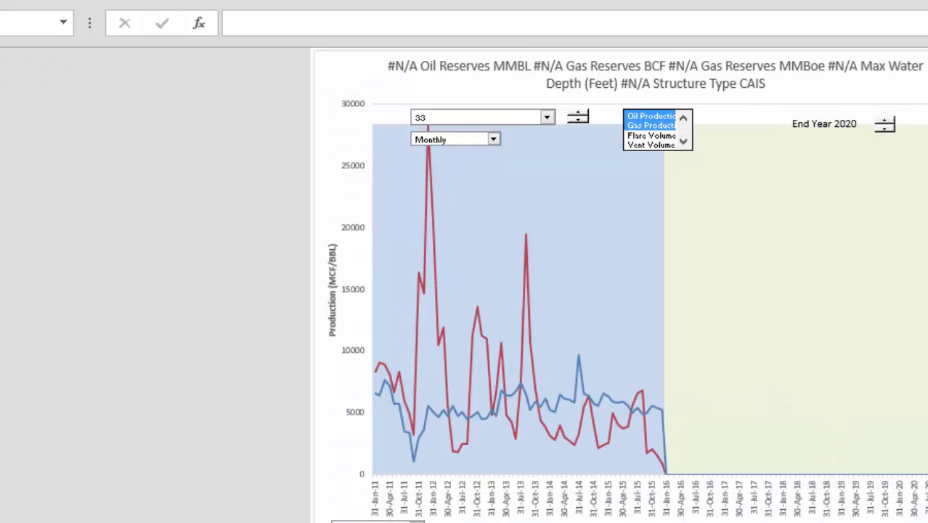
pyautogui.hotkey('ctrl', 'pagedown')
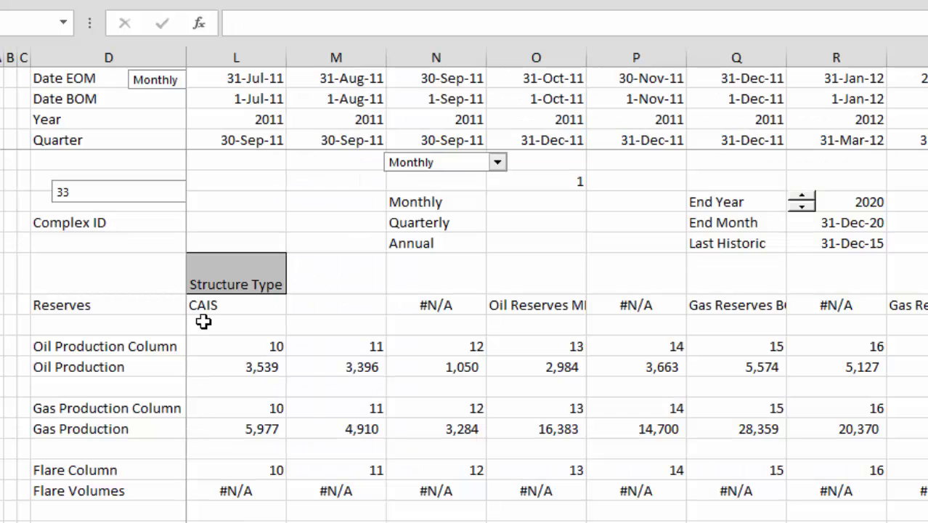
# Step: Examine how the Monthly date formula in G26 tests against End_Month
pyautogui.hotkey('ctrl', 'Left')
pyautogui.press('Right')
pyautogui.press('Right')
pyautogui.press('Right')
pyautogui.press('Right')
pyautogui.press('Right')
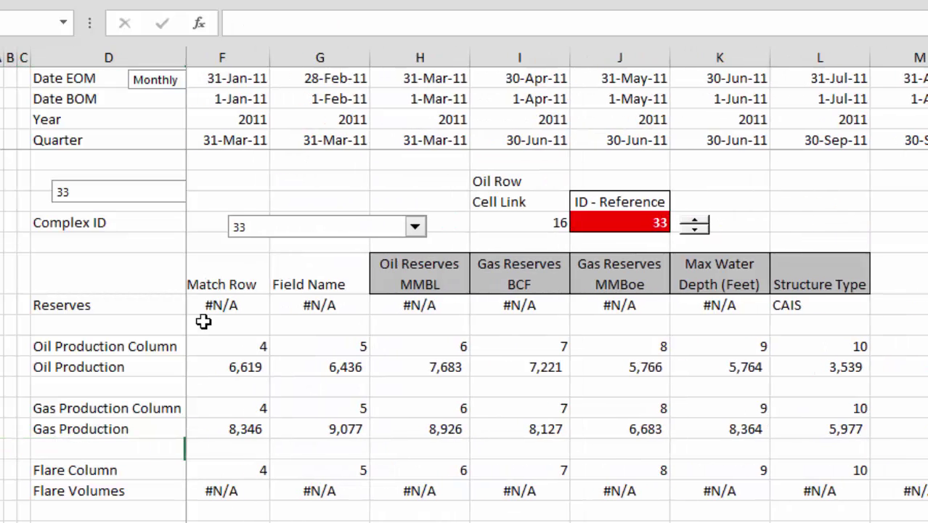
pyautogui.press('Down')
pyautogui.press('Down')
pyautogui.press('Down')
pyautogui.press('Down')
pyautogui.press('Down')
pyautogui.press('Down')
pyautogui.press('Down')
pyautogui.press('Down')
pyautogui.press('Down')
pyautogui.press('Down')
pyautogui.press('Down')
pyautogui.press('Down')
pyautogui.press('Down')
pyautogui.press('Down')
pyautogui.press('Down')
pyautogui.press('Down')
pyautogui.press('Down')
pyautogui.press('Down')
pyautogui.press('Down')
pyautogui.press('Down')
pyautogui.press('Down')
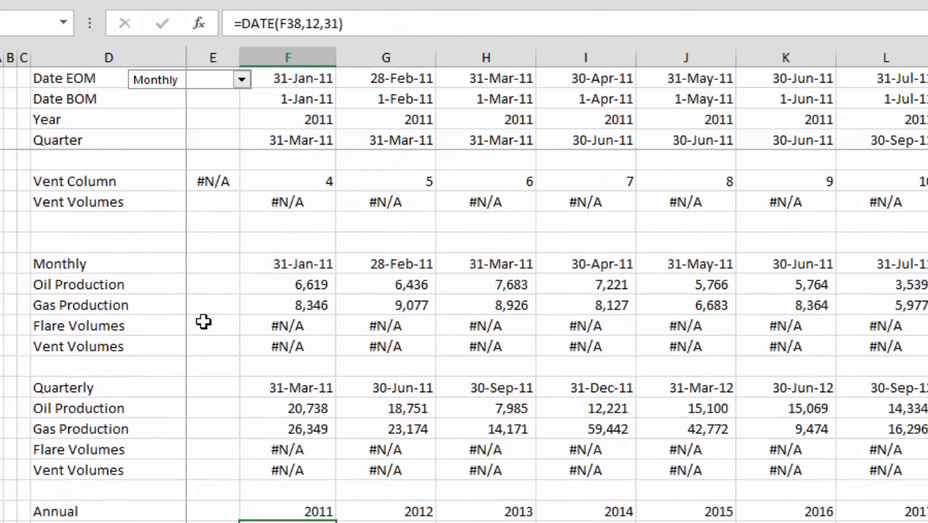
pyautogui.press('Up')
pyautogui.press('Up')
pyautogui.press('Up')
pyautogui.press('Up')
pyautogui.press('Up')
pyautogui.press('Up')
pyautogui.press('Up')
pyautogui.press('Up')
pyautogui.press('Up')
pyautogui.press('Up')
pyautogui.press('Up')
pyautogui.press('Up')
pyautogui.press('Up')
pyautogui.press('Up')
pyautogui.press('Up')
pyautogui.press('Up')
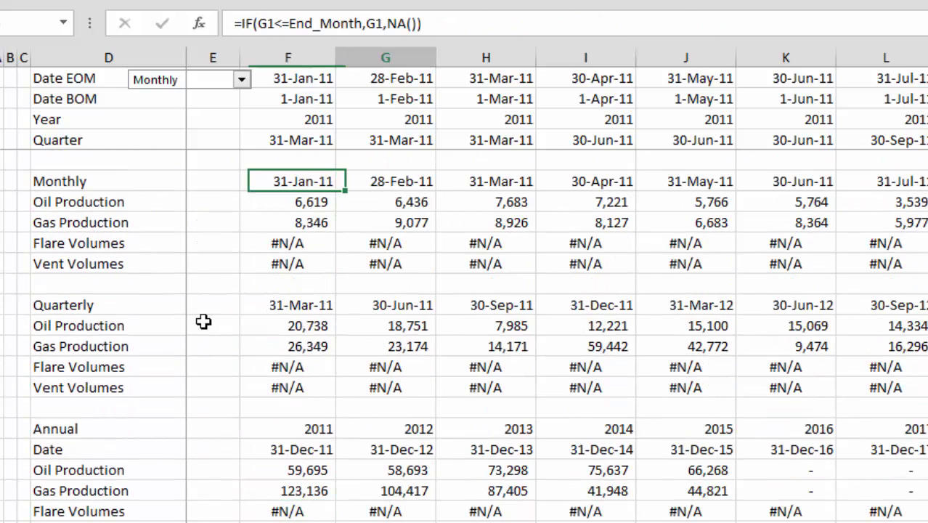
pyautogui.press('Right')
pyautogui.press('F2')
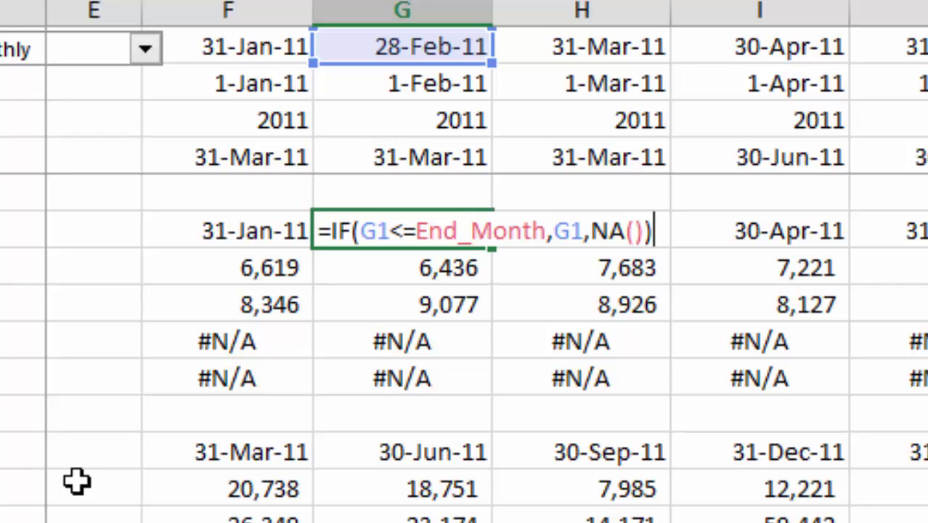
pyautogui.hotkey('ctrl', 'Return')
# Step: Examine the End_Year test and the EOMONTH part of the Quarterly date formula in G32
pyautogui.press('Down')
pyautogui.press('Down')
pyautogui.press('Down')
pyautogui.press('Down')
pyautogui.press('Down')
pyautogui.press('Down')
pyautogui.press('F2')
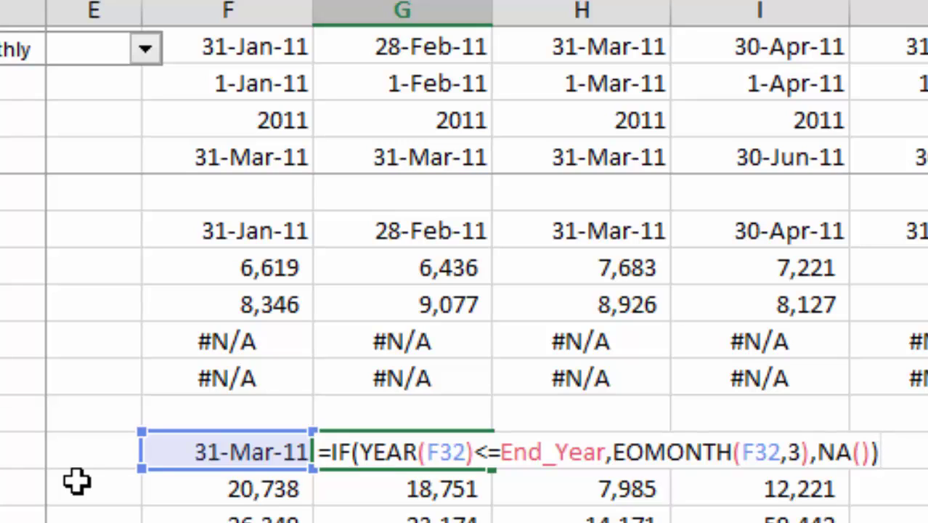
pyautogui.press('Return')
# Step: Examine how the Annual year formula in G38 tests against End_Year
pyautogui.press('Down')
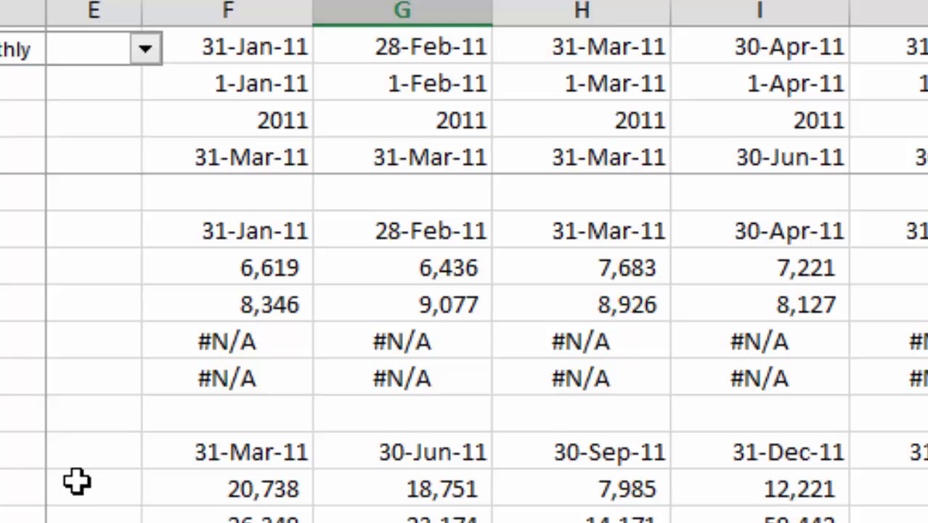
pyautogui.press('F2')
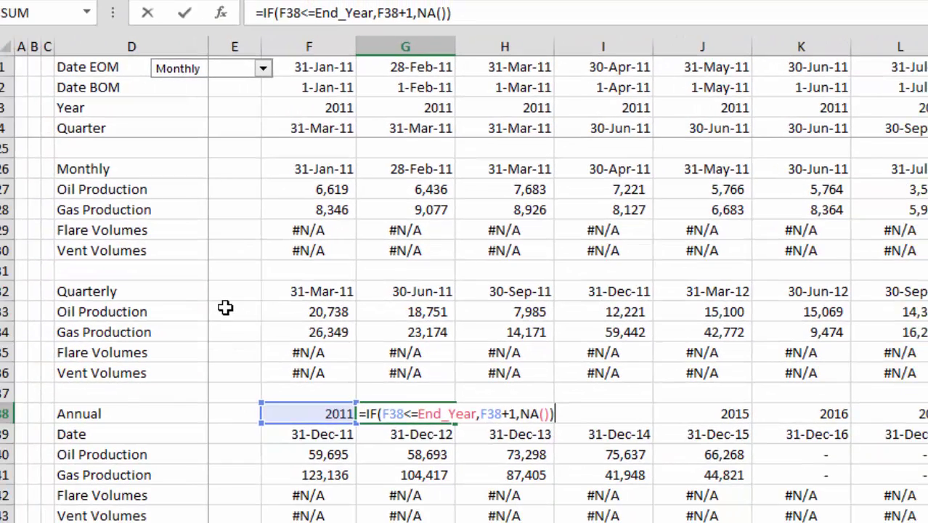
pyautogui.press('Return')
# Step: Go back to the Quarterly date in G32 and review its formula again
pyautogui.press('Up')
pyautogui.press('Up')
pyautogui.press('Up')
pyautogui.press('Up')
pyautogui.press('Up')
pyautogui.press('Up')
pyautogui.press('Up')
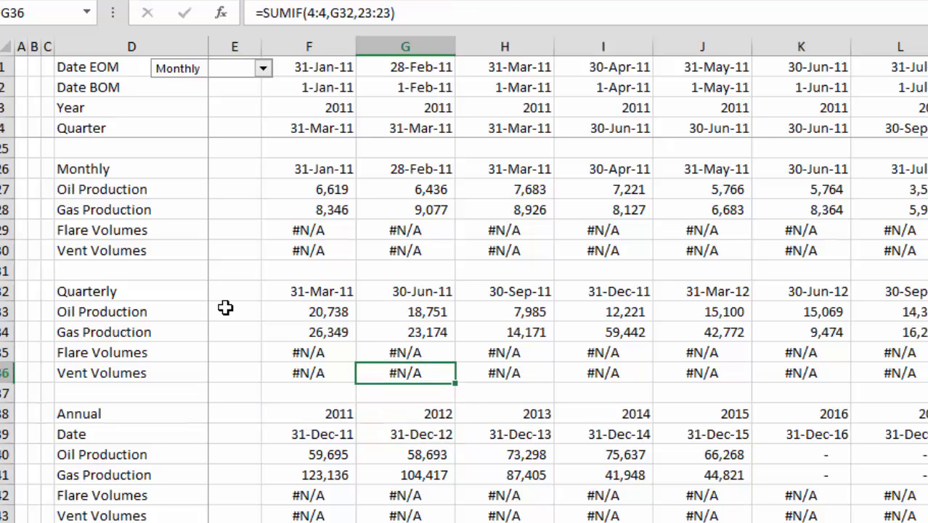
pyautogui.press('F2')
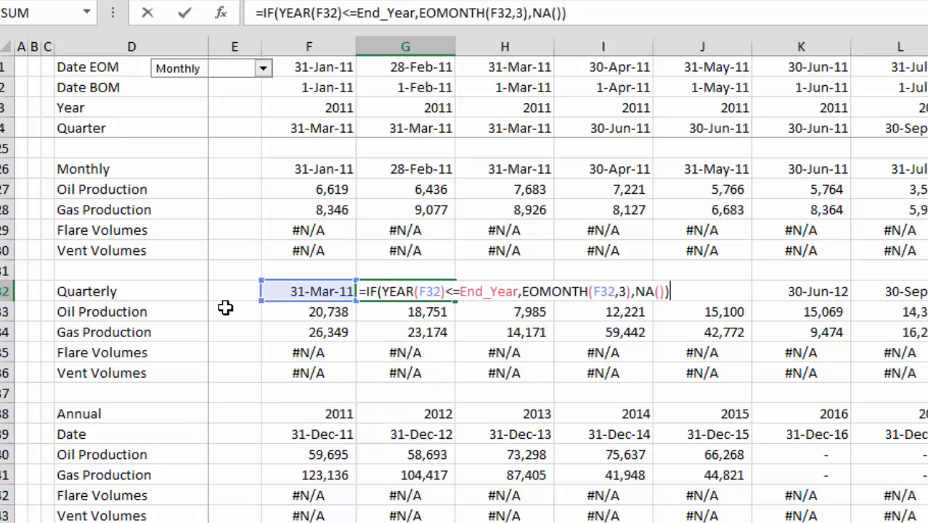
pyautogui.press('Return')
# Step: Review the formulas in column G through the Monthly, Quarterly and Annual blocks, down to the annual Flare Volumes in G42
pyautogui.press('Up')
pyautogui.press('Up')
pyautogui.press('Up')
pyautogui.press('Up')
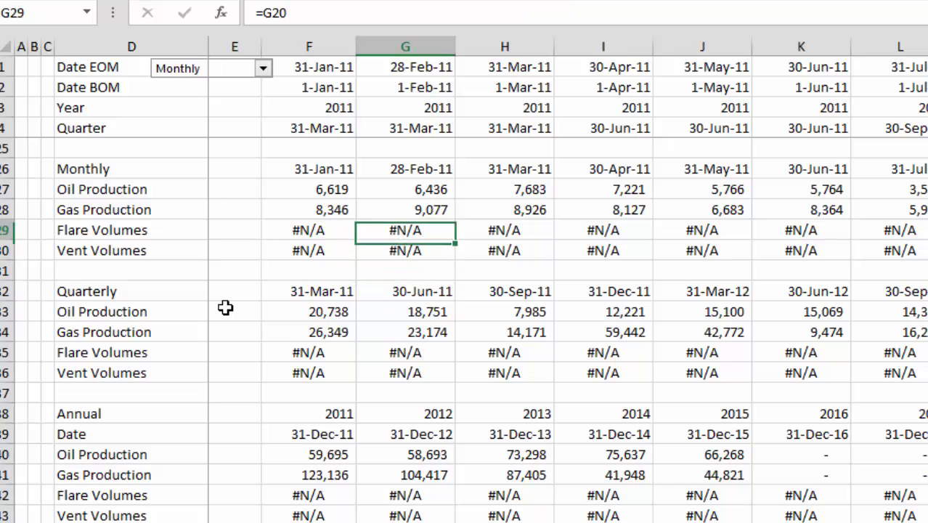
pyautogui.press('Down')
pyautogui.press('Down')
pyautogui.press('Down')
pyautogui.press('Down')
pyautogui.press('Down')
pyautogui.press('Down')
pyautogui.press('Down')
pyautogui.press('Down')
pyautogui.press('Down')
pyautogui.press('Down')
pyautogui.press('Down')
pyautogui.press('Down')
pyautogui.press('Down')
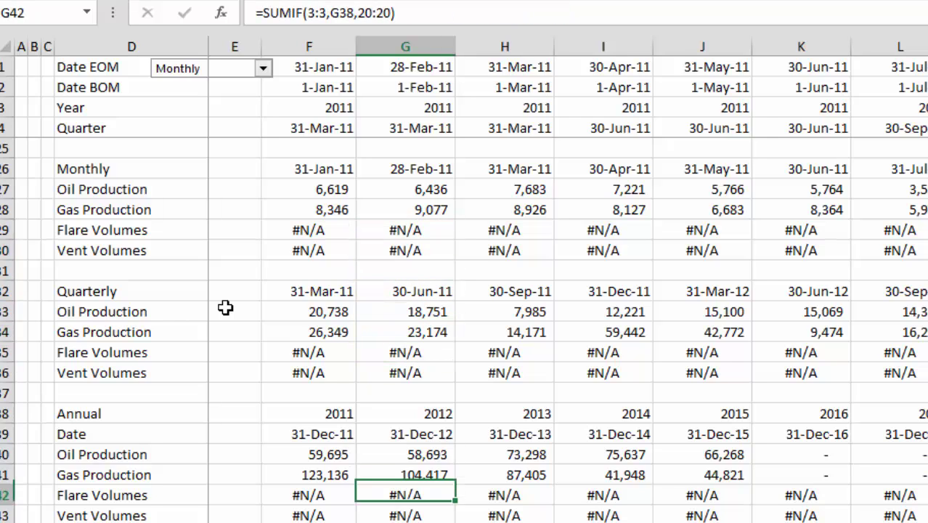
# Step: Trace the Annual years across row 38 to check where the End_Year test stops them
pyautogui.press('Up')
pyautogui.press('Up')
pyautogui.press('Up')
pyautogui.press('Up')
pyautogui.press('Right')
pyautogui.press('Right')
pyautogui.press('Right')
pyautogui.press('Right')
pyautogui.press('Right')
pyautogui.press('Right')
pyautogui.press('Right')
pyautogui.press('Right')
pyautogui.press('Right')
pyautogui.press('Right')
pyautogui.press('Right')
pyautogui.press('Right')
pyautogui.press('Right')
pyautogui.press('Right')
pyautogui.press('Right')
pyautogui.press('Right')
pyautogui.press('Right')
pyautogui.press('Right')
pyautogui.press('Right')
pyautogui.press('Right')
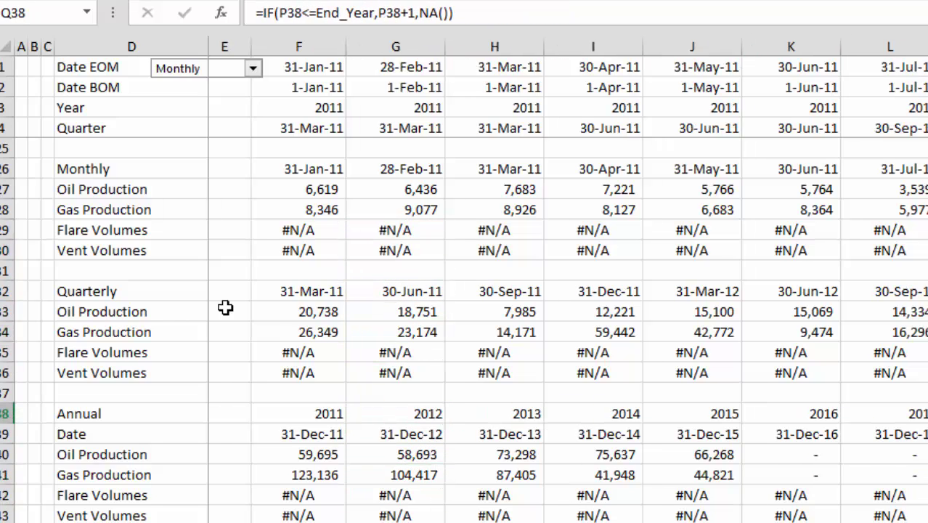
pyautogui.press('Right')
pyautogui.press('Left')
pyautogui.press('Left')
pyautogui.press('Left')
pyautogui.press('Left')
pyautogui.press('Left')
pyautogui.press('Left')
pyautogui.press('Left')
pyautogui.press('Left')
pyautogui.press('Left')
pyautogui.press('Left')
pyautogui.press('Left')
pyautogui.press('Left')
pyautogui.press('Left')
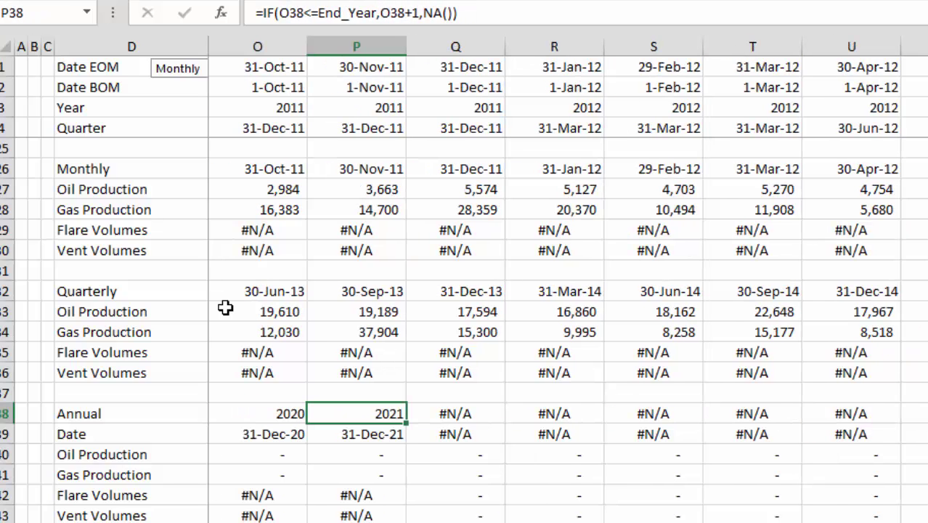
pyautogui.press('Right')
pyautogui.press('Left')
pyautogui.press('Left')
pyautogui.press('Left')
pyautogui.hotkey('ctrl', 'Left')
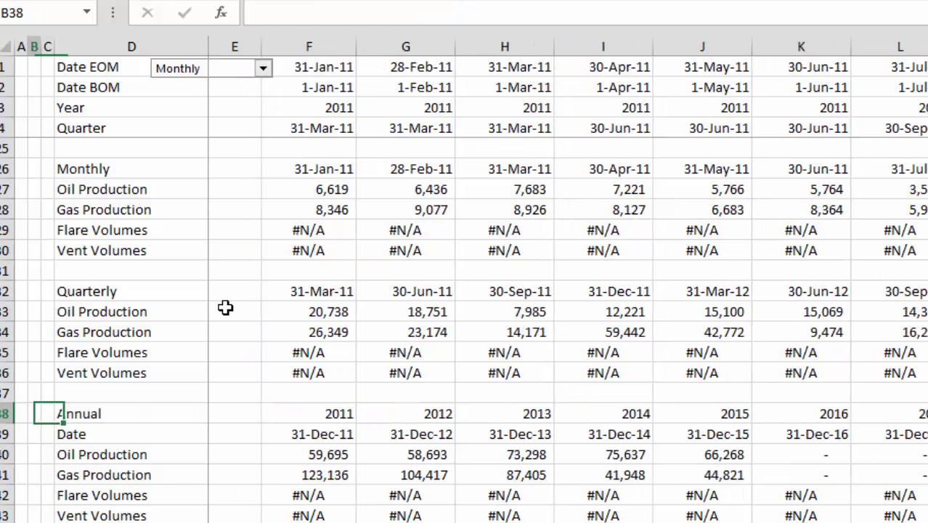
# Step: Look over the selected-period block and the series list beneath the Annual data, in rows 46 to 53
pyautogui.press('Left')
pyautogui.press('Down')
pyautogui.press('Down')
pyautogui.press('Down')
pyautogui.press('Right')
pyautogui.press('Right')
pyautogui.press('Right')
pyautogui.press('Right')
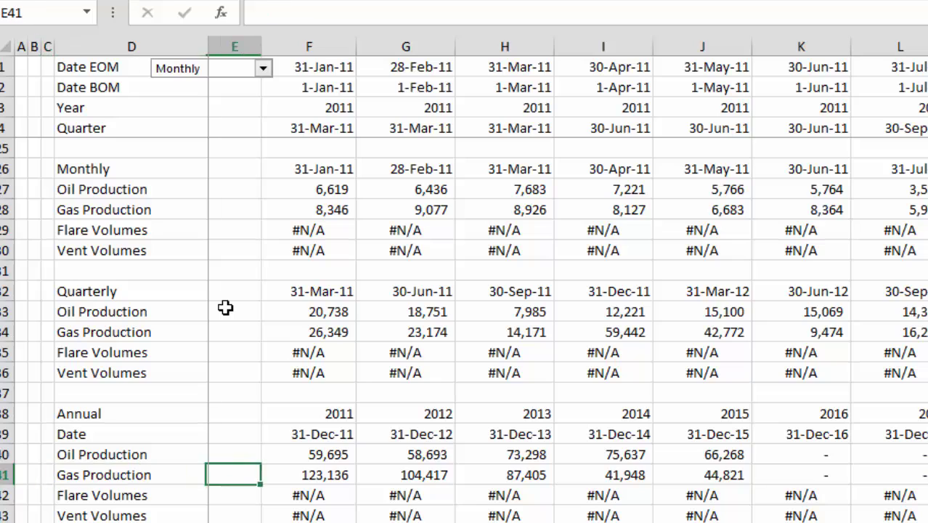
pyautogui.press('Right')
pyautogui.press('Down')
pyautogui.press('Down')
pyautogui.press('Down')
pyautogui.press('Down')
pyautogui.press('Down')
pyautogui.press('Down')
pyautogui.press('Down')
pyautogui.press('Down')
pyautogui.press('Down')
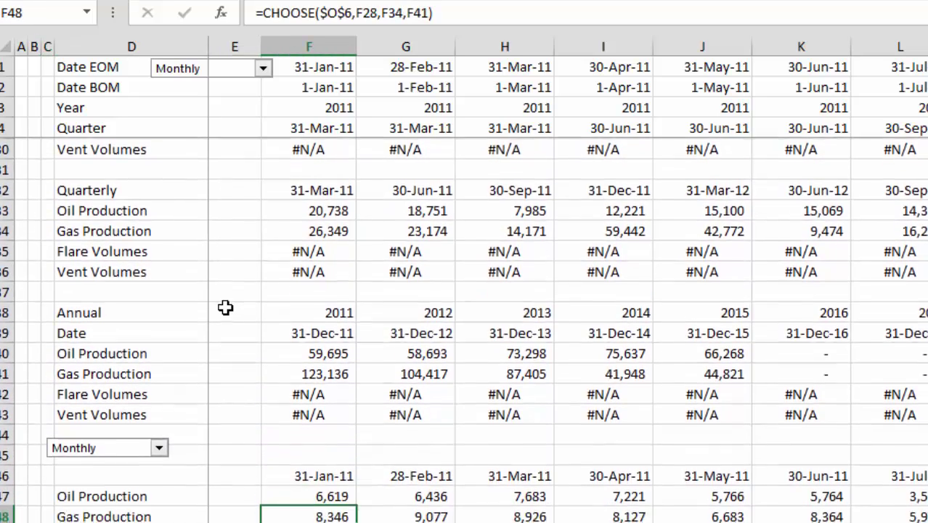
pyautogui.press('Down')
pyautogui.press('Down')
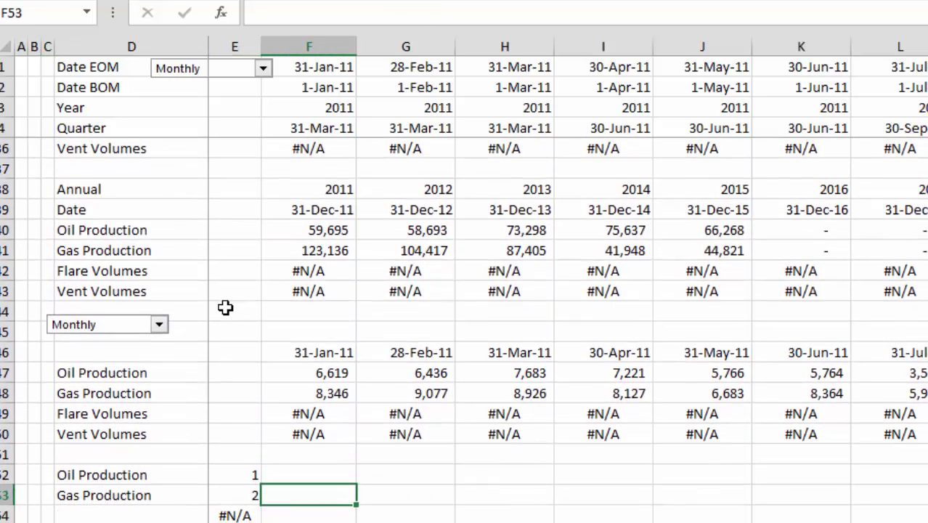
pyautogui.press('Up')
pyautogui.press('Up')
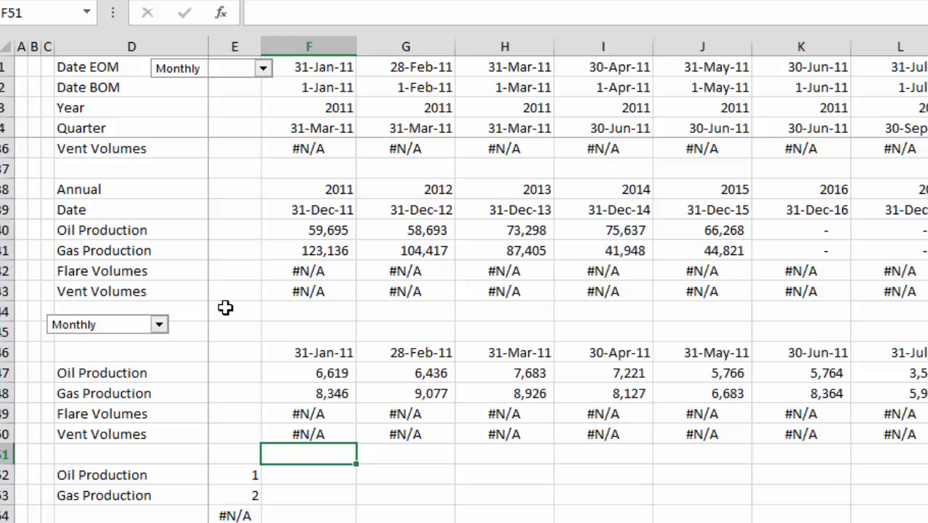
# Step: Inspect the input range and cell link in the format settings of the period drop-down above row 46
pyautogui.rightClick(99, 325)
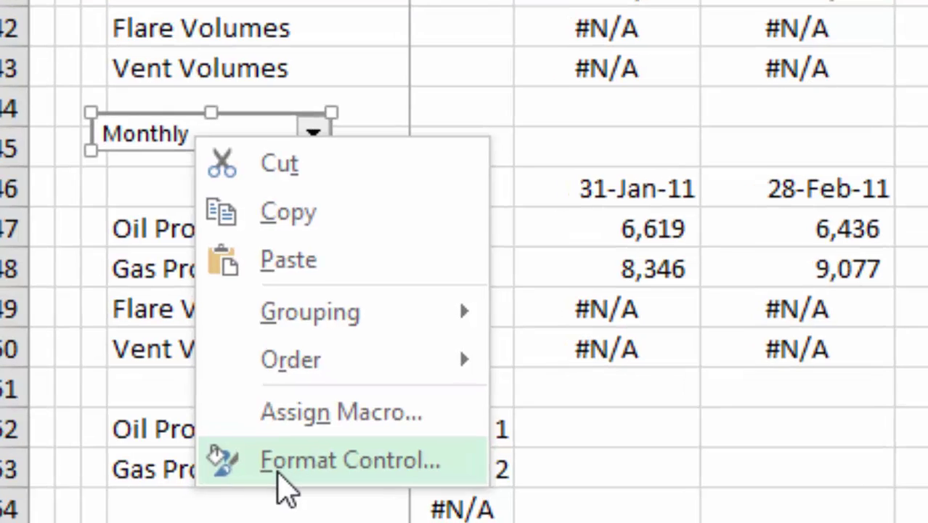
pyautogui.click(143, 496)
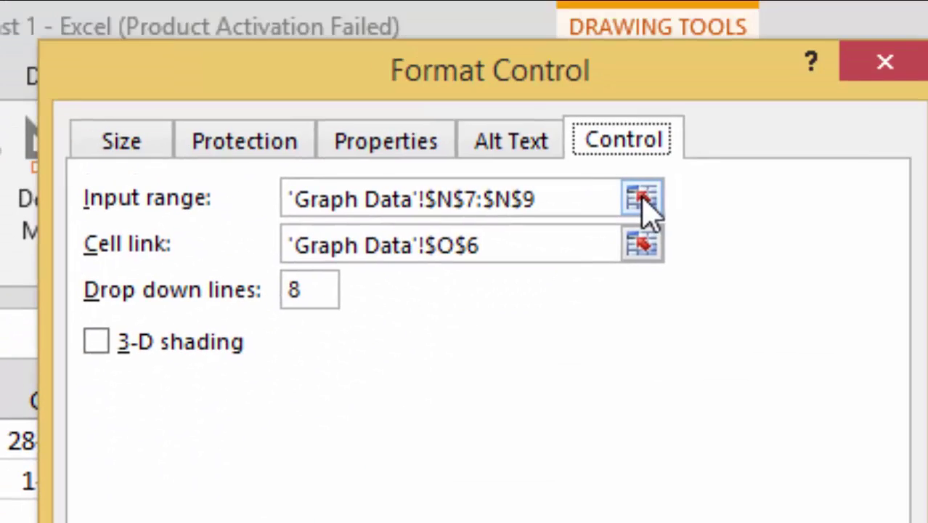
pyautogui.click(641, 198)
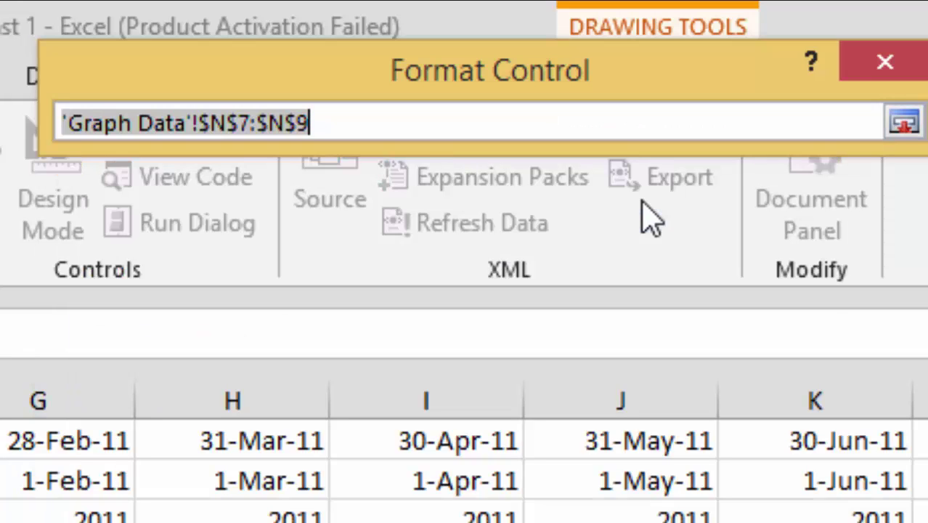
pyautogui.press('Return')
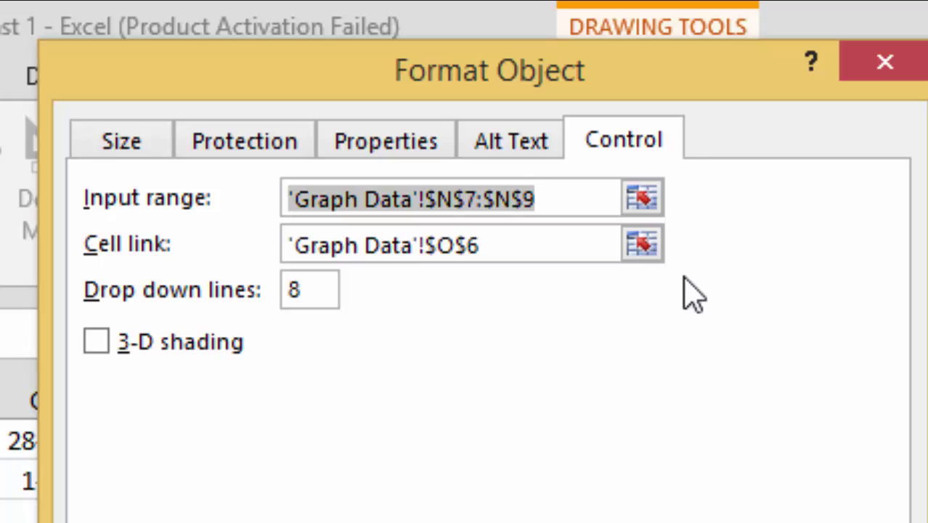
pyautogui.click(642, 247)
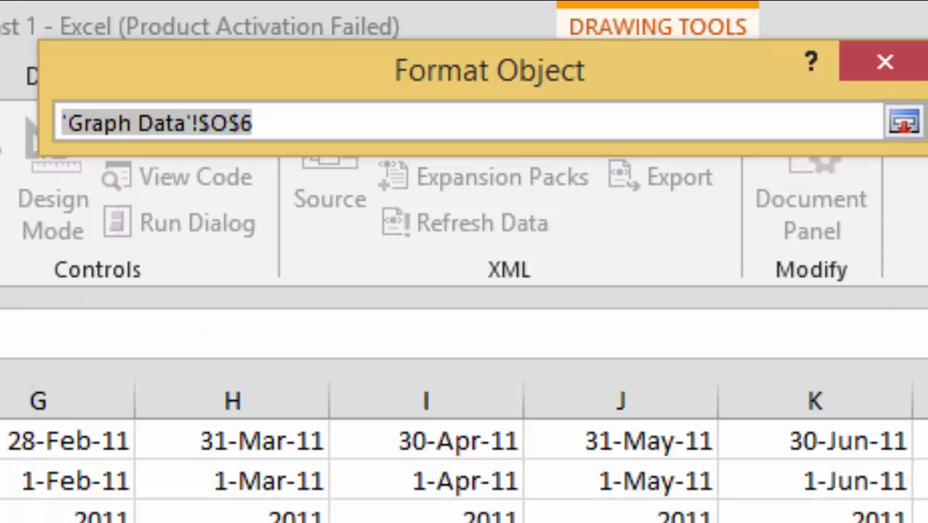
pyautogui.press('Return')
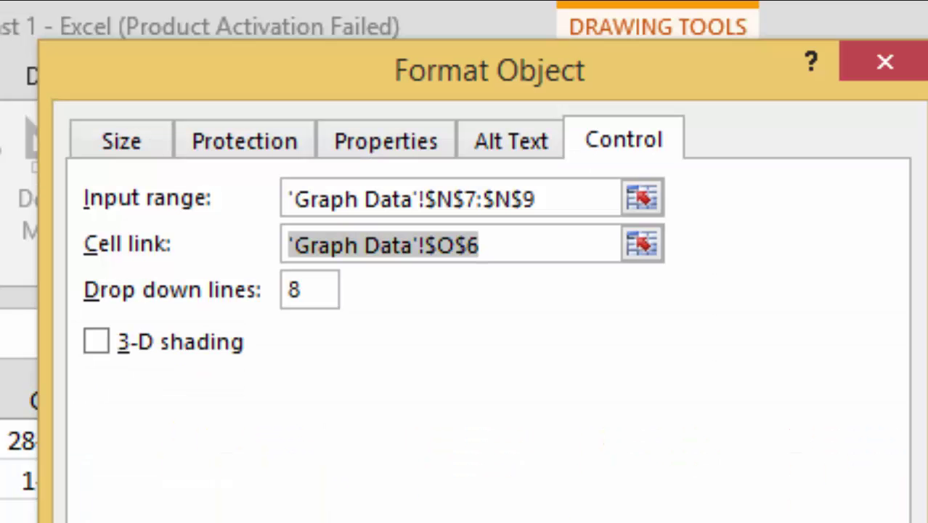
pyautogui.press('Return')
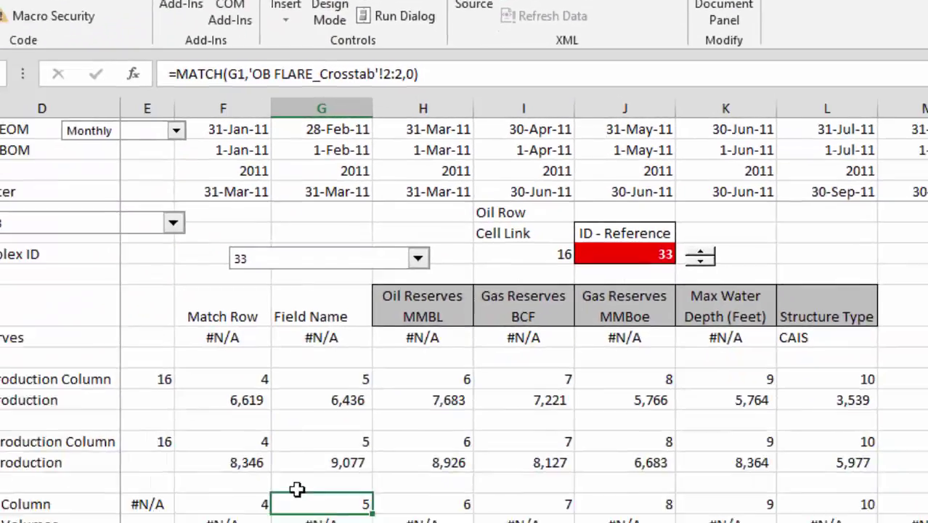
# Step: Go back down column G past the data blocks and return to the selected-period date in F46
pyautogui.press('Down')
pyautogui.press('Down')
pyautogui.press('Down')
pyautogui.press('Down')
pyautogui.press('Down')
pyautogui.press('Down')
pyautogui.press('Down')
pyautogui.press('Down')
pyautogui.press('Down')
pyautogui.press('Down')
pyautogui.press('Down')
pyautogui.press('Down')
pyautogui.press('Down')
pyautogui.press('Down')
pyautogui.press('Down')
pyautogui.press('Down')
pyautogui.press('Down')
pyautogui.press('Down')
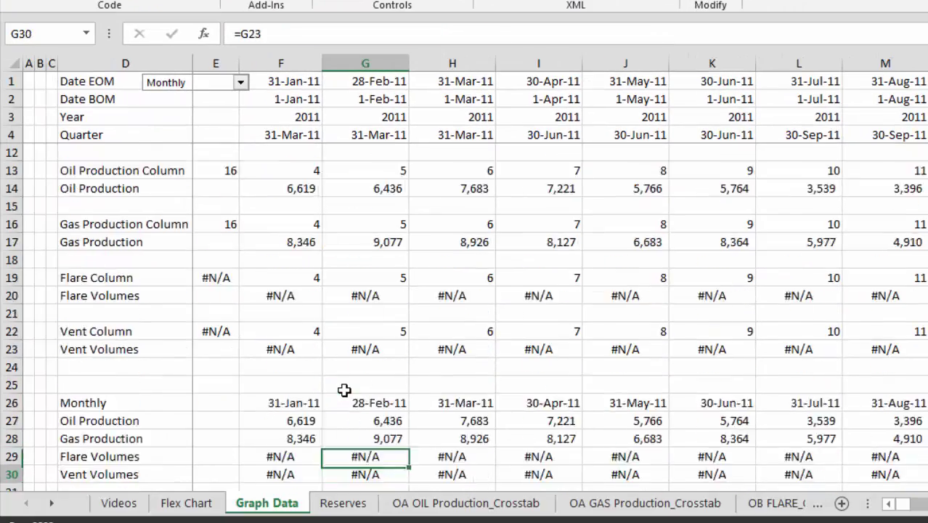
pyautogui.press('Down')
pyautogui.press('Down')
pyautogui.press('Down')
pyautogui.press('Down')
pyautogui.press('Down')
pyautogui.press('Down')
pyautogui.press('Down')
pyautogui.press('Down')
pyautogui.press('Down')
pyautogui.press('Down')
pyautogui.press('Down')
pyautogui.press('Down')
pyautogui.press('Down')
pyautogui.press('Down')
pyautogui.press('Down')
pyautogui.press('Down')
pyautogui.press('Up')
pyautogui.press('Up')
pyautogui.press('Up')
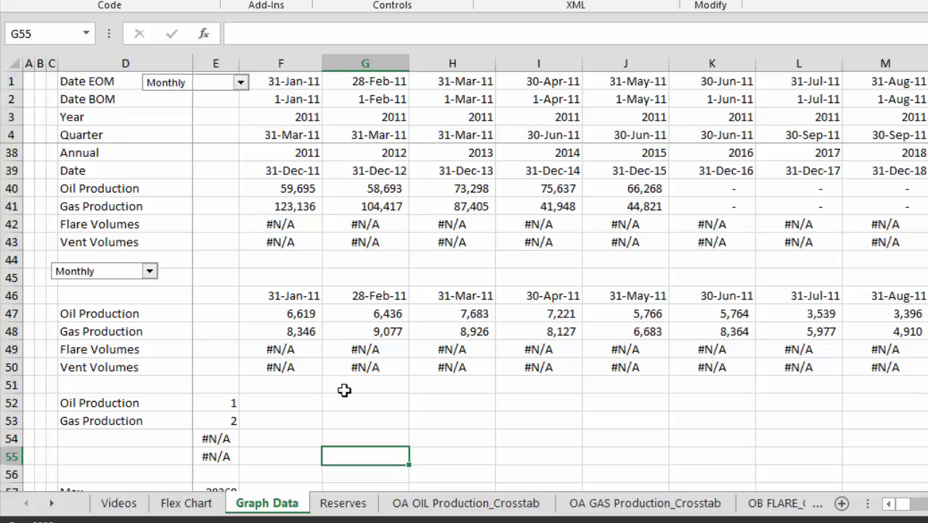
pyautogui.press('Up')
pyautogui.press('Up')
pyautogui.press('Up')
pyautogui.press('Up')
pyautogui.press('Up')
pyautogui.press('Up')
pyautogui.press('Up')
pyautogui.press('Left')
pyautogui.press('Left')
pyautogui.press('Left')
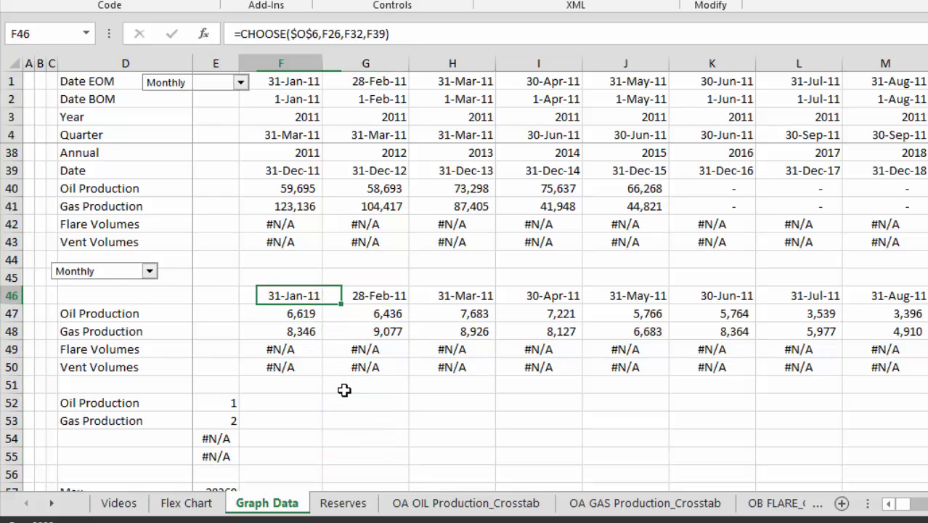
pyautogui.press('Right')
pyautogui.press('Right')
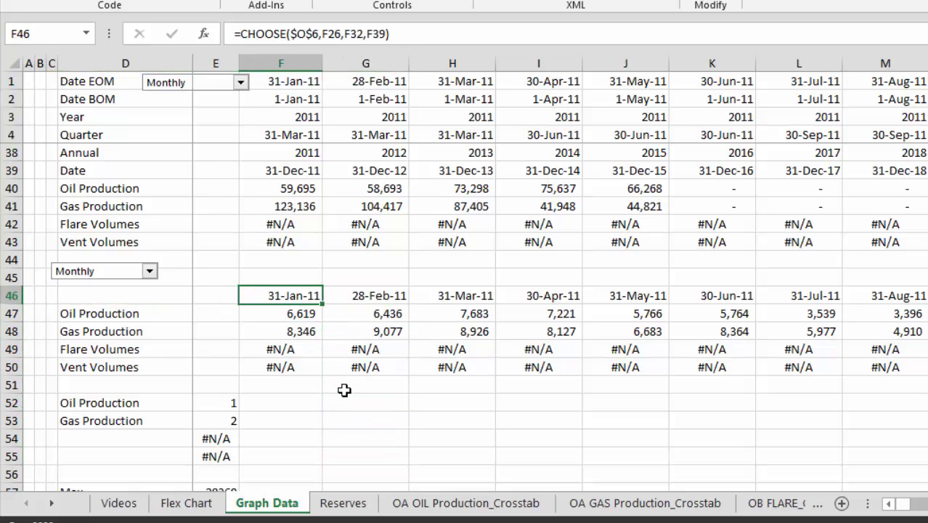
# Step: Examine how the CHOOSE formula in F46 uses $O$6 to pick between F26, F32 and F39
pyautogui.press('Down')
pyautogui.press('Down')
pyautogui.press('Down')
pyautogui.press('Down')
pyautogui.press('Down')
pyautogui.press('Down')
pyautogui.press('Down')
pyautogui.press('Up')
pyautogui.press('Up')
pyautogui.press('Up')
pyautogui.press('Up')
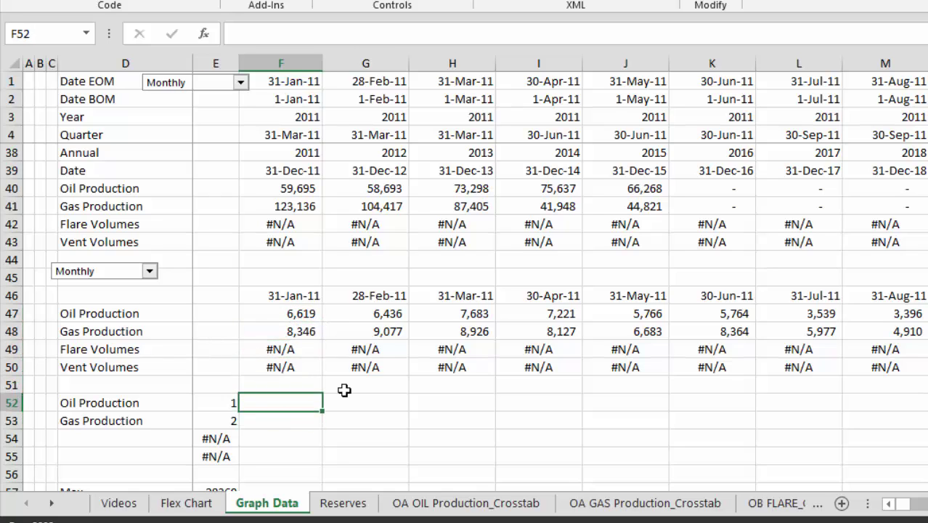
pyautogui.press('Up')
pyautogui.press('Up')
pyautogui.press('Up')
pyautogui.press('F2')
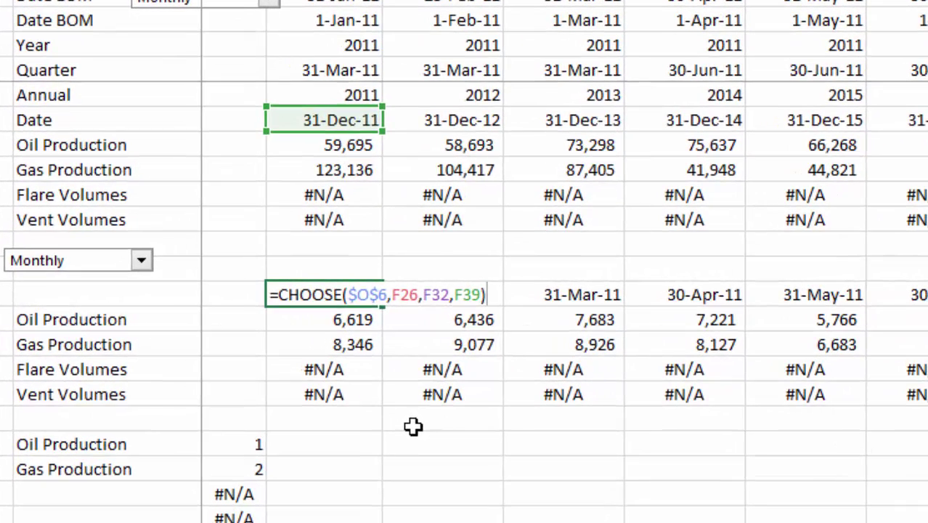
pyautogui.press('Escape')
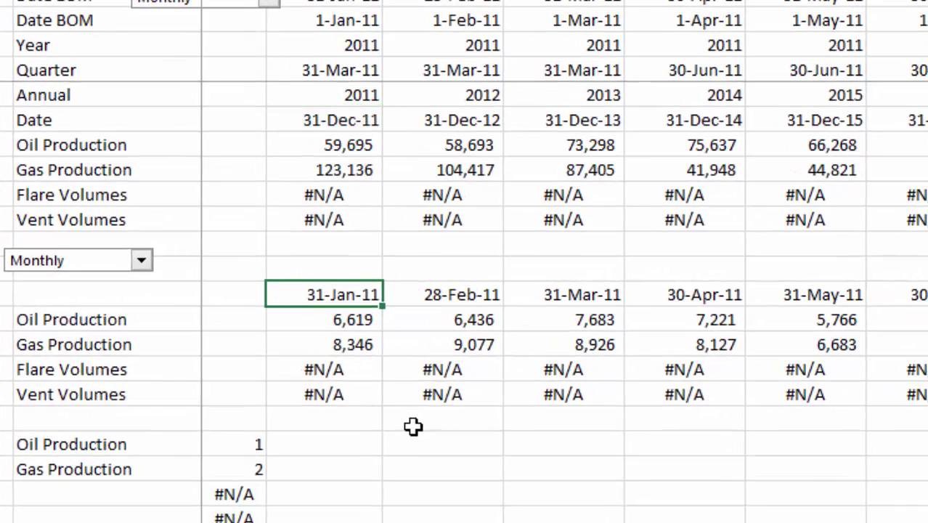
# Step: Move the period drop-down's linked index cell on the Graph Data sheet from O6 up to O5
pyautogui.press('Up')
pyautogui.press('Down')
pyautogui.press('pageup')
pyautogui.press('Right')
pyautogui.press('Right')
pyautogui.press('Right')
pyautogui.press('Right')
pyautogui.press('Right')
pyautogui.press('Right')
pyautogui.press('Right')
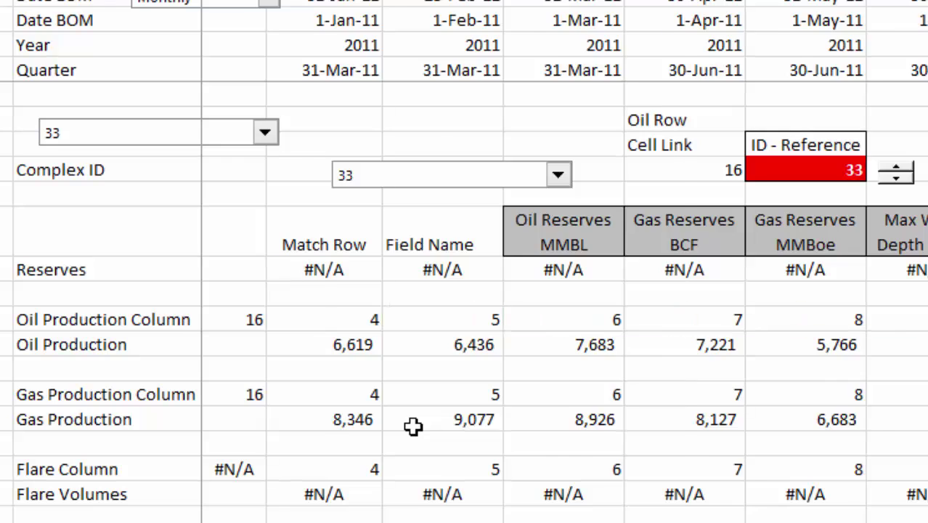
pyautogui.press('Right')
pyautogui.press('Right')
pyautogui.press('Right')
pyautogui.press('Right')
pyautogui.press('Right')
pyautogui.press('Up')
pyautogui.press('Up')
pyautogui.press('Up')
pyautogui.press('Up')
pyautogui.press('Up')
pyautogui.press('Up')
pyautogui.press('Up')
pyautogui.press('Up')
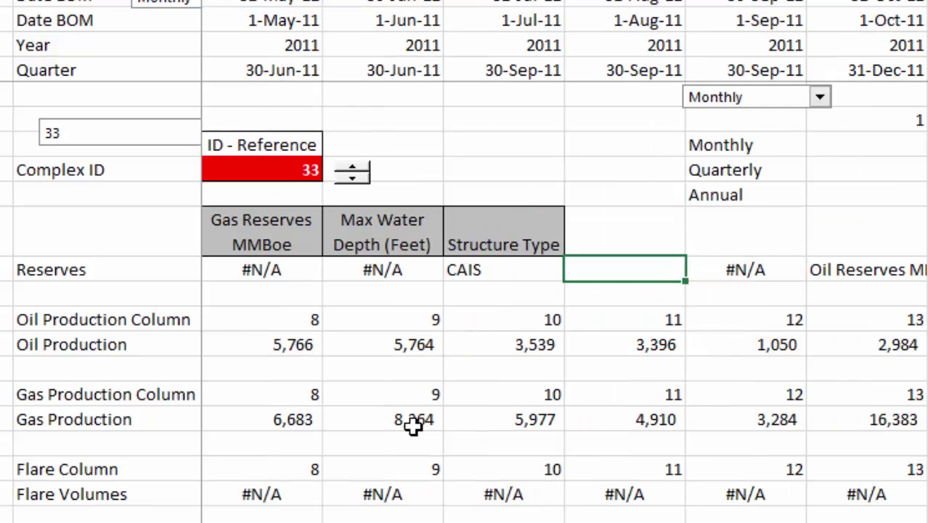
pyautogui.press('Right')
pyautogui.press('Down')
pyautogui.hotkey('ctrl', 'x')
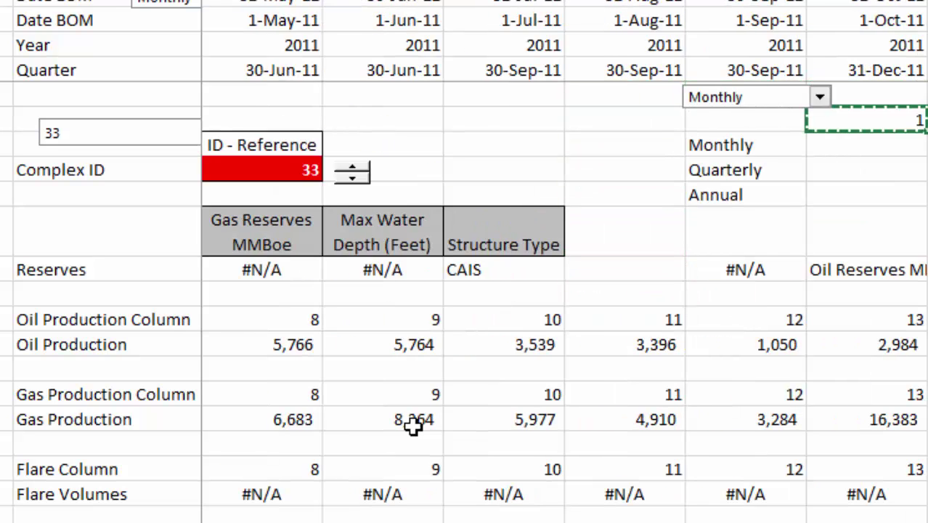
pyautogui.press('Up')
pyautogui.hotkey('ctrl', 'v')
# Step: Label P5 "periodic" and create a defined name for O5 from that label
pyautogui.press('Right')
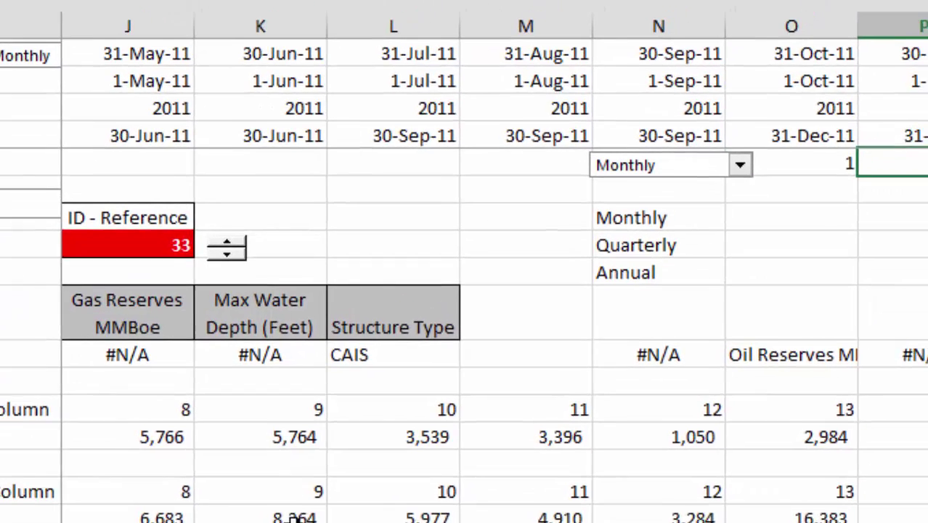
pyautogui.write('periodic')
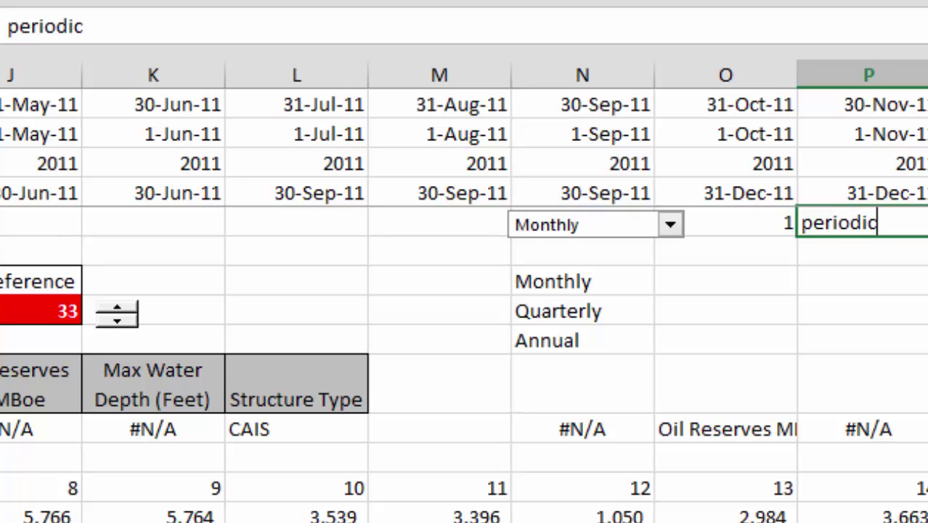
pyautogui.press('Return')
pyautogui.press('Up')
pyautogui.press('Left')
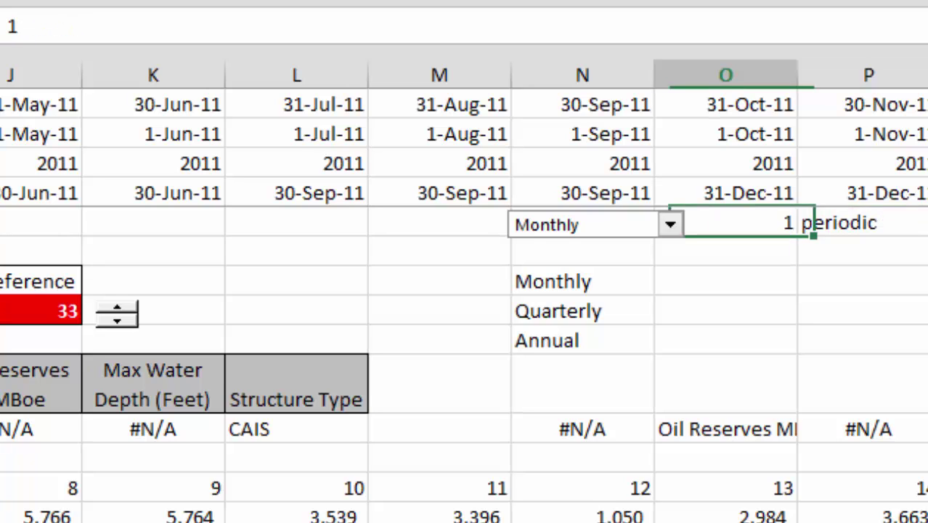
pyautogui.hotkey('shift', 'Right')
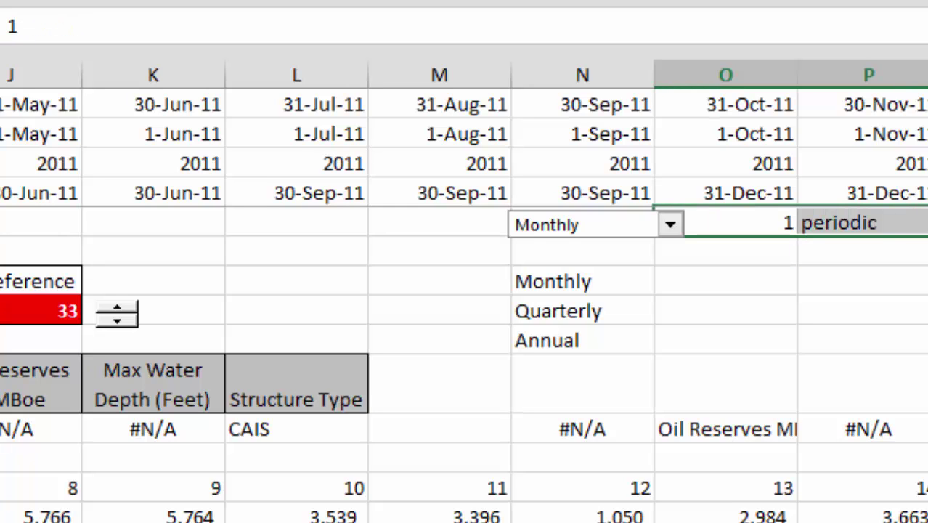
pyautogui.hotkey('ctrl', 'shift', 'F3')
pyautogui.press('Return')
# Step: Replace the $O$5 index in F46's CHOOSE formula with the defined name periodic
pyautogui.press('Left')
pyautogui.press('Down')
pyautogui.press('Left')
pyautogui.press('Left')
pyautogui.press('Left')
pyautogui.press('Left')
pyautogui.press('Left')
pyautogui.press('Left')
pyautogui.press('Left')
pyautogui.press('Left')
pyautogui.press('Left')
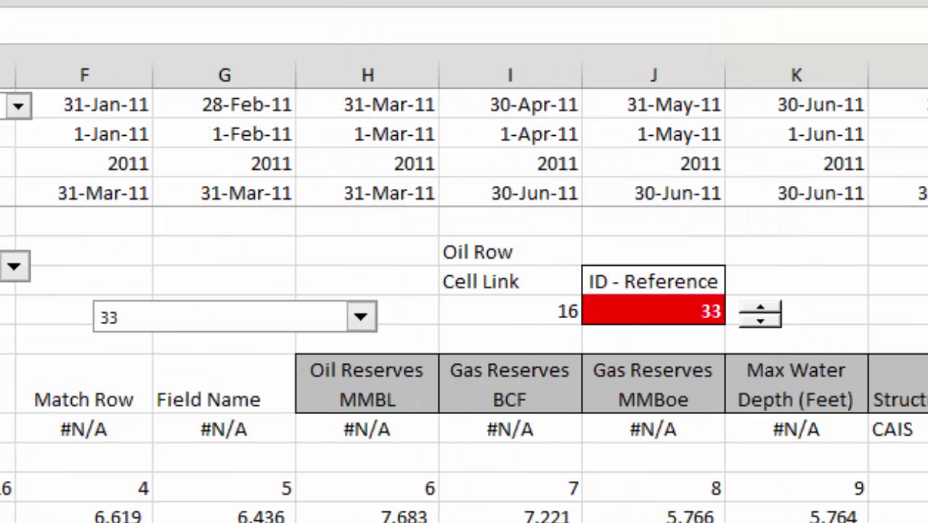
pyautogui.scroll(-10, 464, 363)
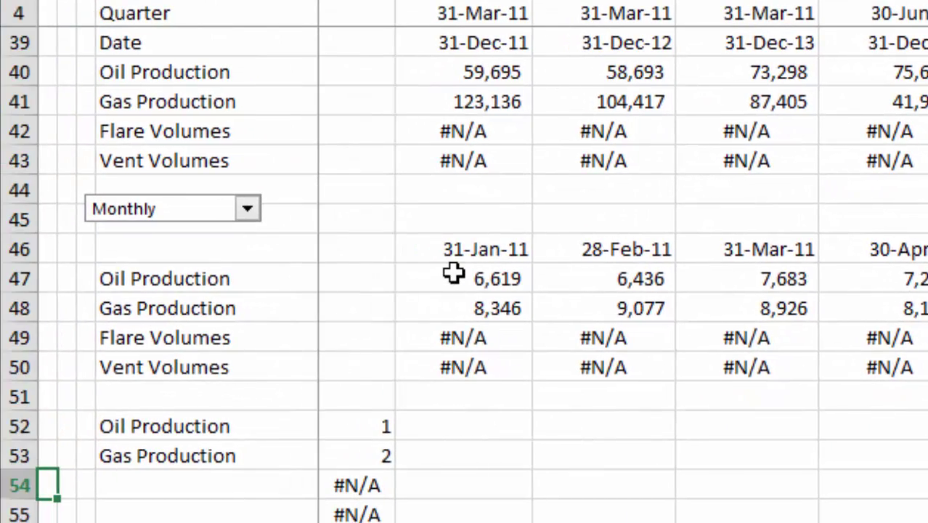
pyautogui.click(453, 261)
pyautogui.press('F2')
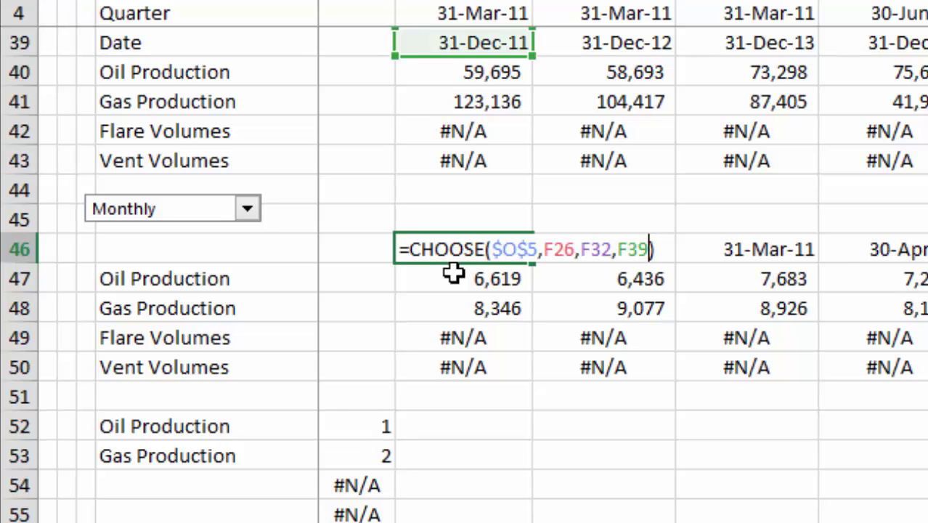
pyautogui.press('Left')
pyautogui.press('Left')
pyautogui.press('Left')
pyautogui.press('Left')
pyautogui.press('Left')
pyautogui.press('Left')
pyautogui.press('Left')
pyautogui.press('Left')
pyautogui.press('Left')
pyautogui.press('Left')
pyautogui.press('Left')
pyautogui.press('BackSpace')
pyautogui.press('BackSpace')
pyautogui.press('BackSpace')
pyautogui.press('BackSpace')
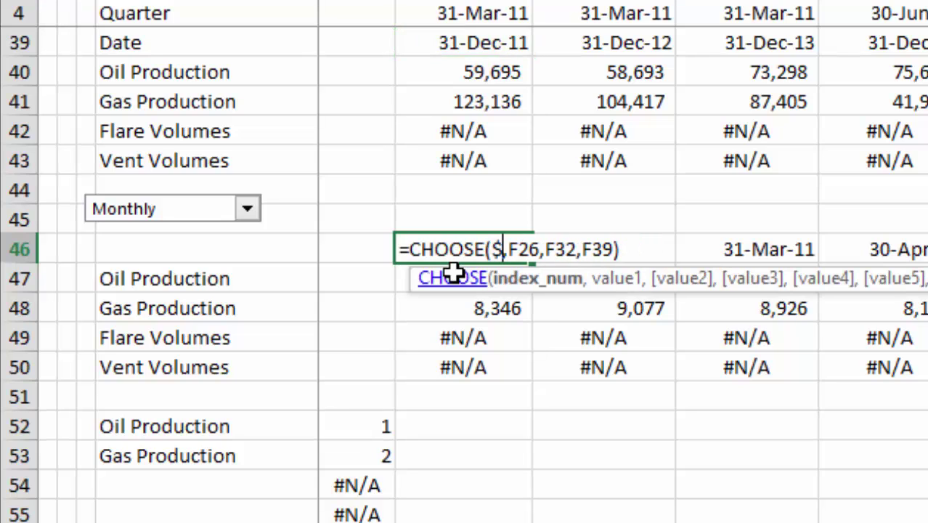
pyautogui.write('pe')
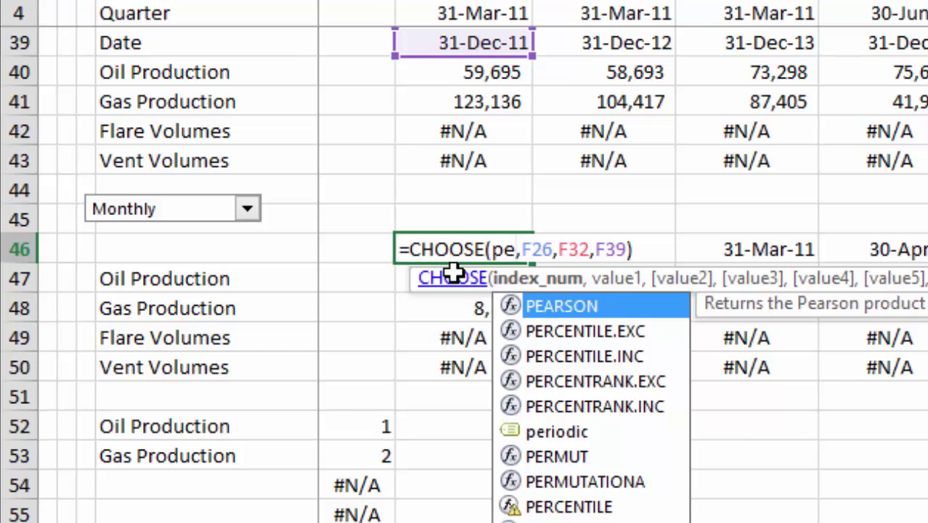
pyautogui.press('Down')
pyautogui.press('Down')
pyautogui.press('Down')
pyautogui.press('Down')
pyautogui.press('Down')
pyautogui.press('Tab')
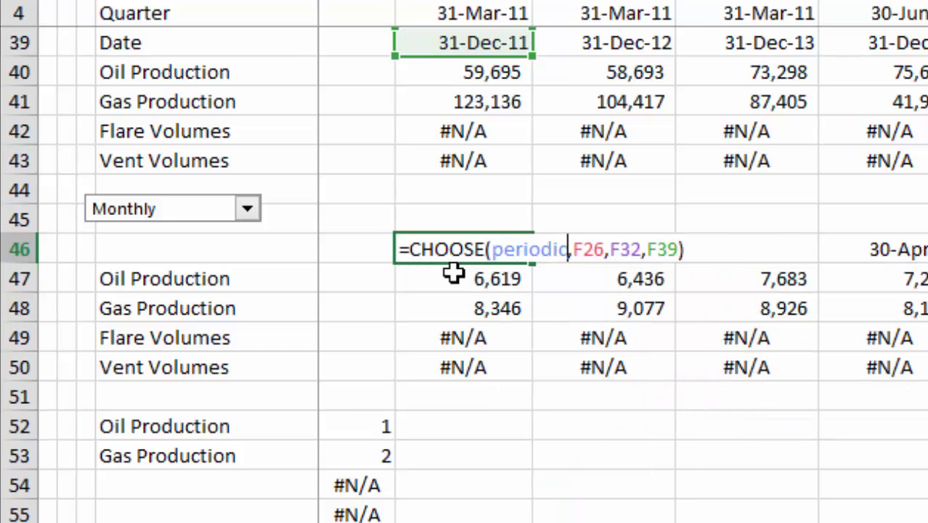
pyautogui.press('Return')
# Step: Fill the CHOOSE formula from F46 across row 46 to the end of the data
pyautogui.press('Up')
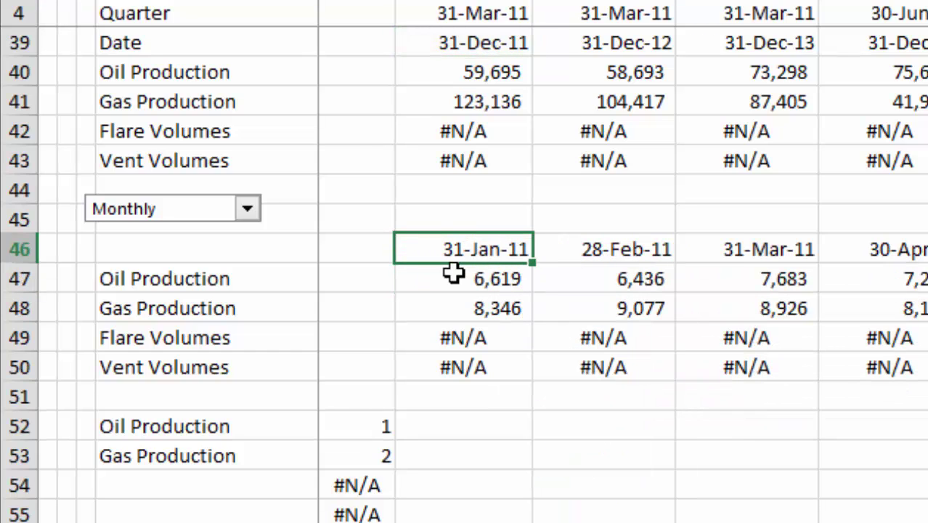
pyautogui.hotkey('ctrl', 'shift', 'Right')
pyautogui.press('Home')
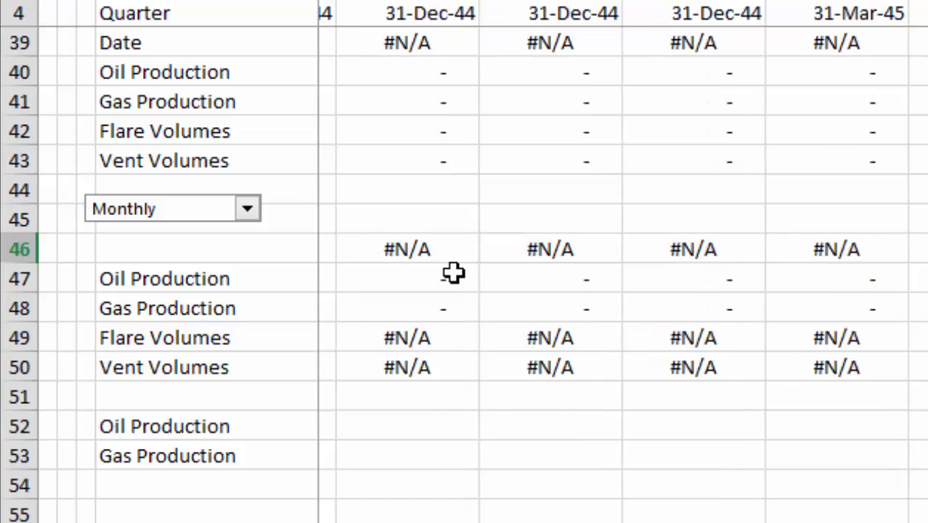
pyautogui.press('Right')
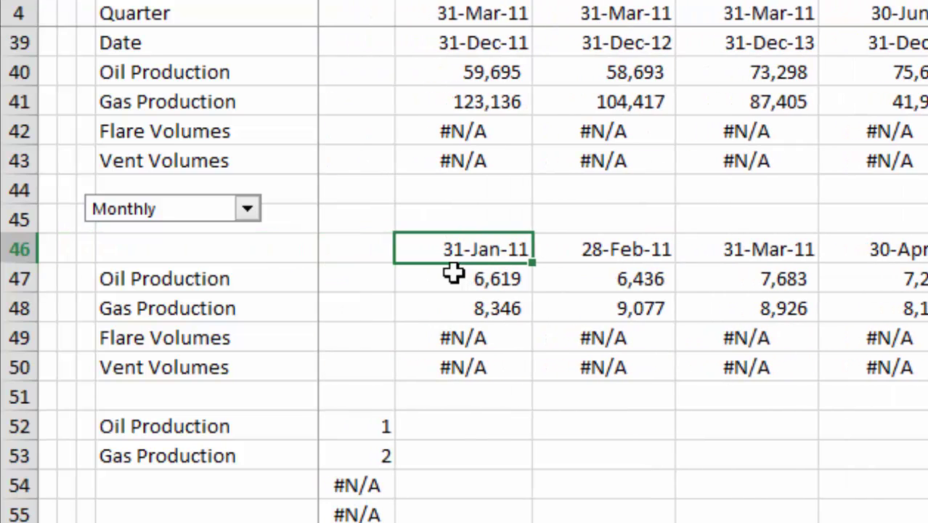
# Step: Look over the selected-period date and the production, flare and vent rows in F46 to F50
pyautogui.press('Down')
pyautogui.press('Up')
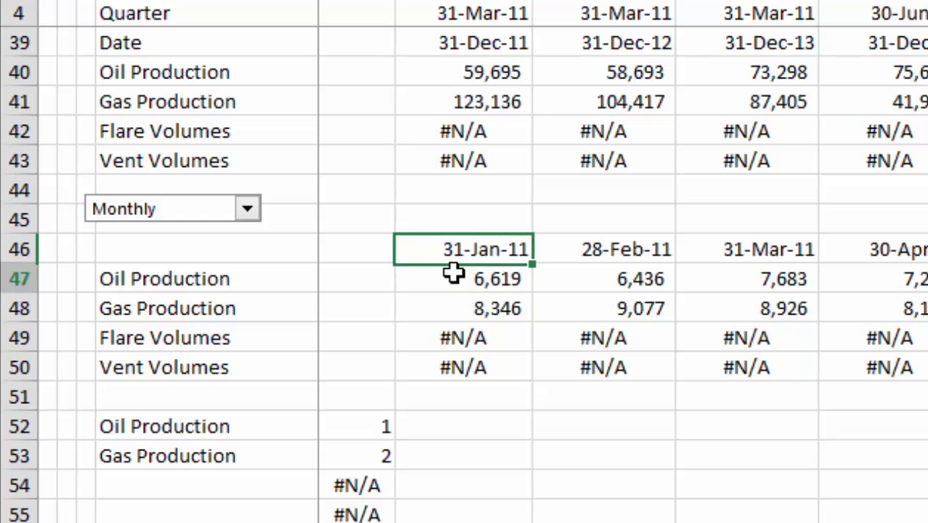
pyautogui.press('Down')
pyautogui.press('Down')
pyautogui.press('Down')
pyautogui.press('Down')
pyautogui.press('Up')
pyautogui.press('Up')
pyautogui.press('Up')
pyautogui.press('Up')
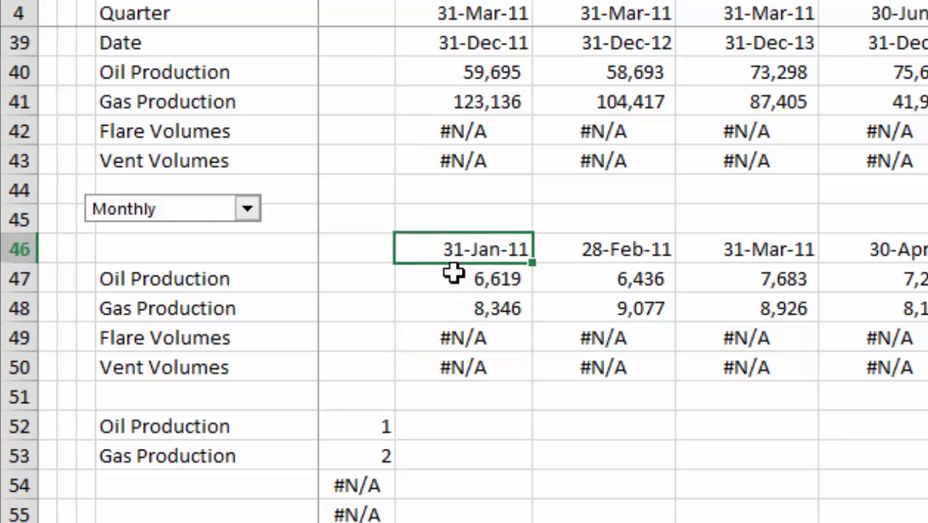
pyautogui.press('Down')
pyautogui.press('Up')
# Step: Create a chart on its own sheet from the selected-period block, rows 46 to 50, from label column D to the end of the data
pyautogui.press('Left')
pyautogui.press('Left')
pyautogui.press('Left')
pyautogui.press('Right')
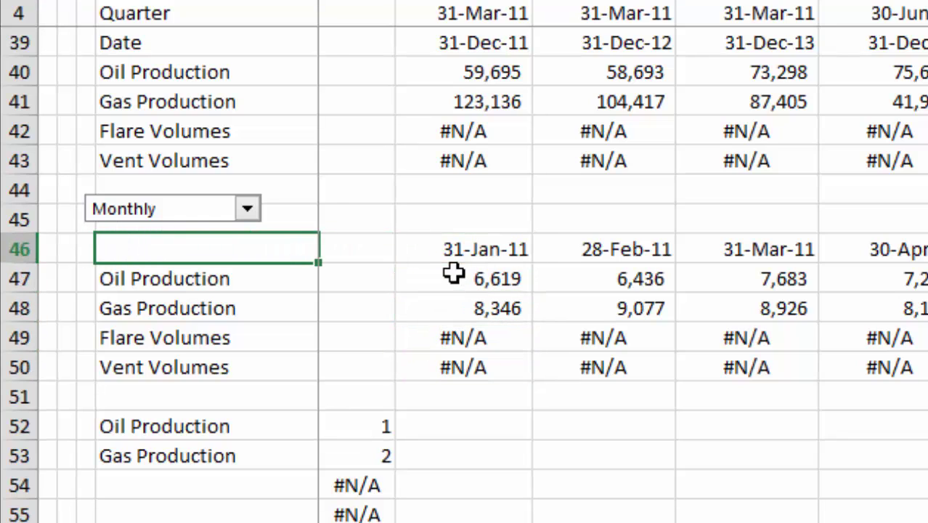
pyautogui.hotkey('shift', 'Down')
pyautogui.hotkey('shift', 'Down')
pyautogui.hotkey('shift', 'Down')
pyautogui.hotkey('shift', 'Down')
pyautogui.hotkey('ctrl', 'shift', 'Right')
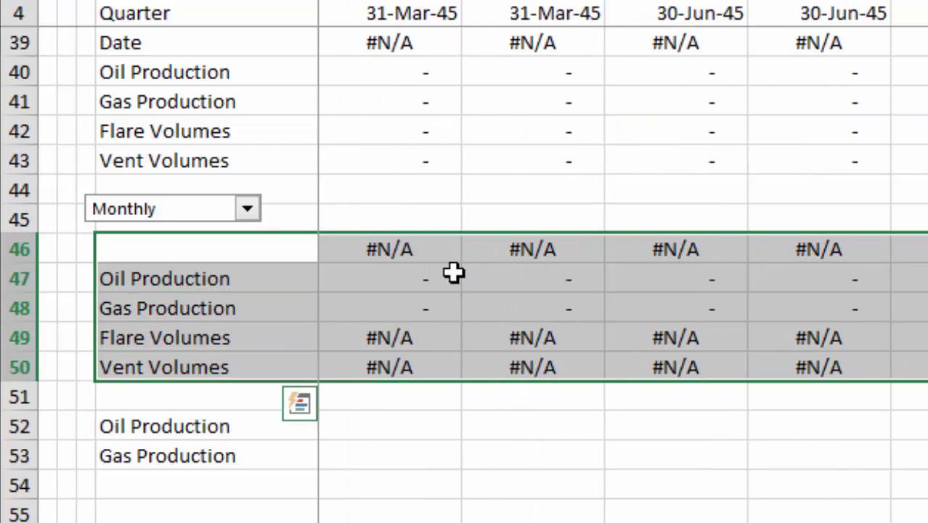
pyautogui.press('F11')
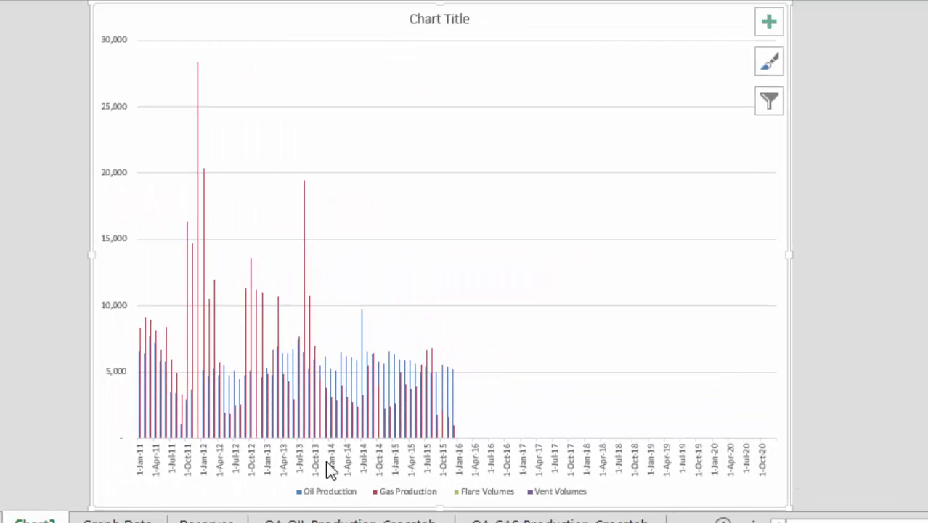
# Step: Inspect the axis options of the new chart's horizontal date axis
pyautogui.rightClick(474, 460)
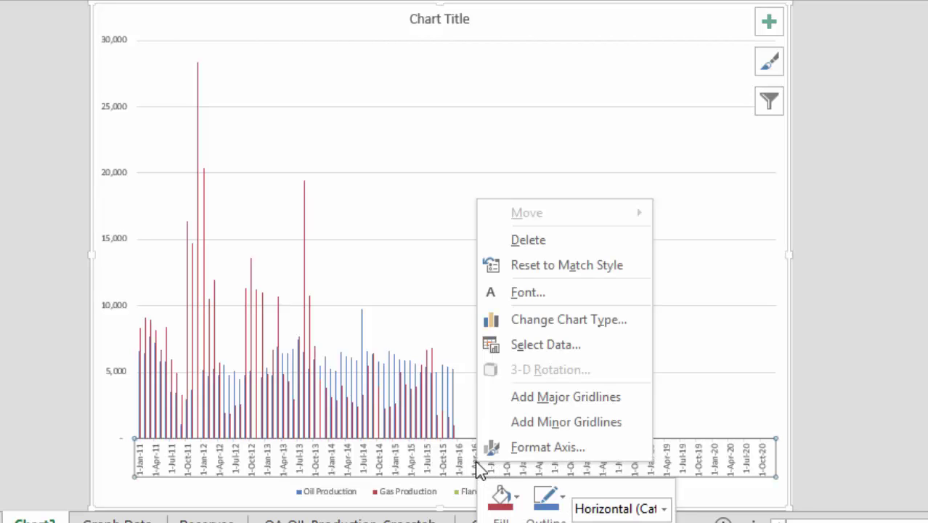
pyautogui.click(547, 447)
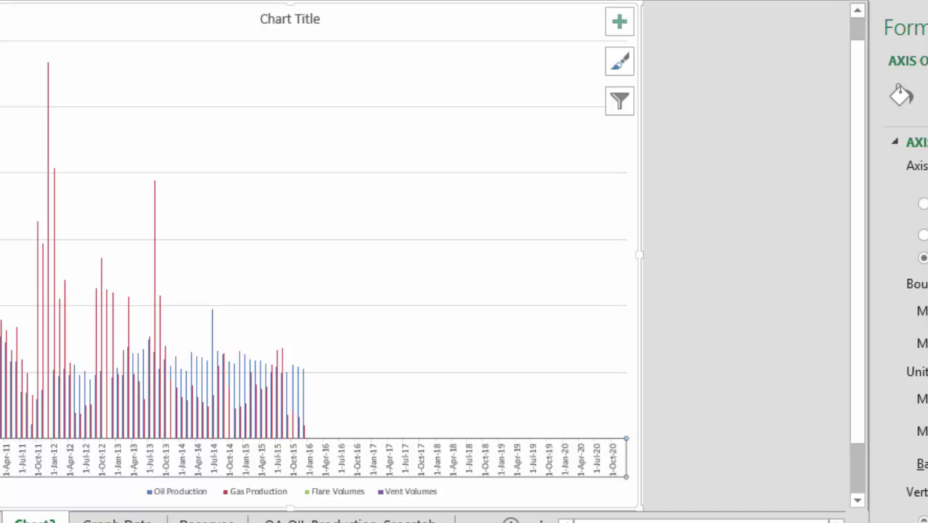
pyautogui.click(927, 22)
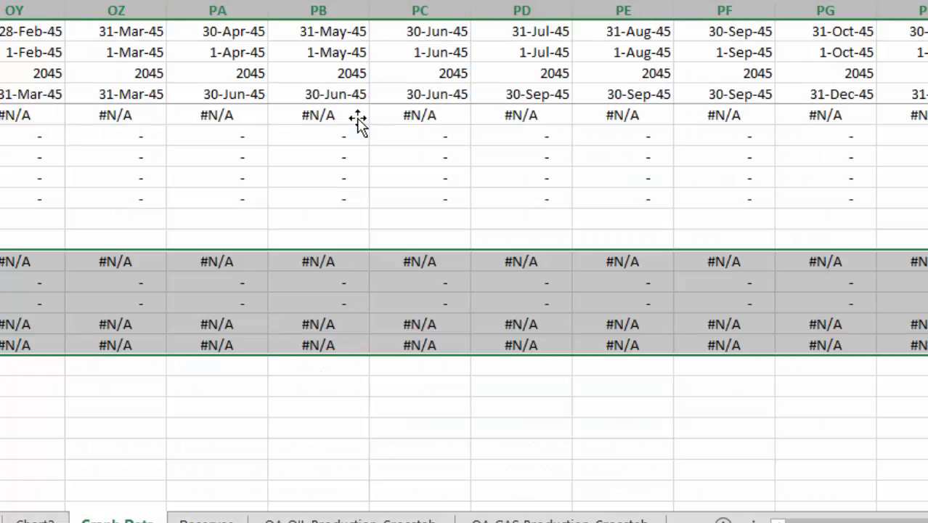
# Step: Copy the period drop-down from the Graph Data sheet and paste it onto the new chart sheet, above the plot area
pyautogui.rightClick(0, 231)
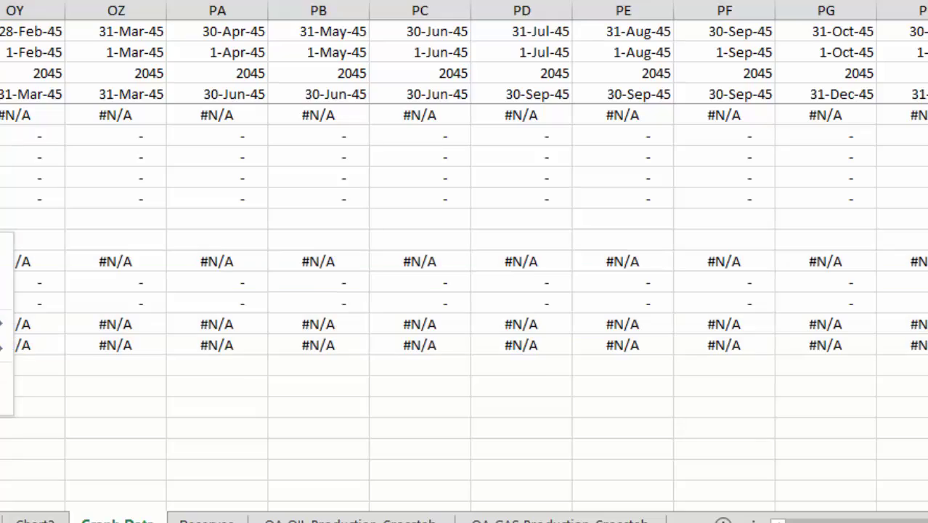
pyautogui.click(2, 271)
pyautogui.hotkey('ctrl', 'pagedown')
pyautogui.hotkey('ctrl', 'pagedown')
pyautogui.hotkey('ctrl', 'pagedown')
pyautogui.hotkey('ctrl', 'pagedown')
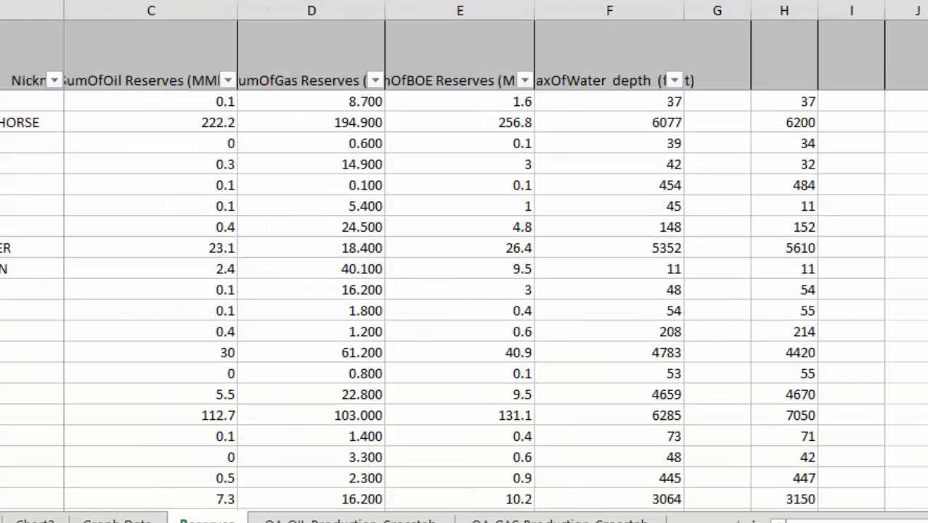
pyautogui.hotkey('ctrl', 'pagedown')
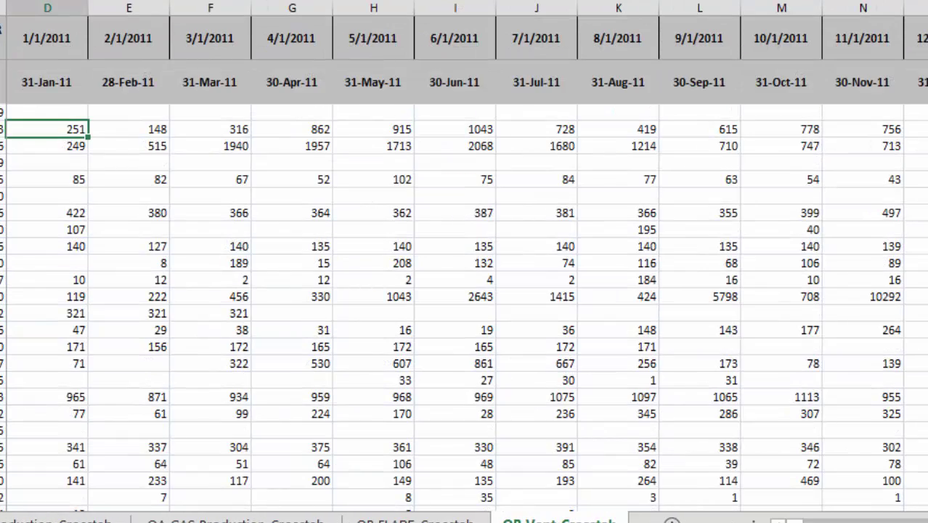
pyautogui.hotkey('ctrl', 'pageup')
pyautogui.hotkey('ctrl', 'pageup')
pyautogui.hotkey('ctrl', 'pageup')
pyautogui.hotkey('ctrl', 'pageup')
pyautogui.hotkey('ctrl', 'pageup')
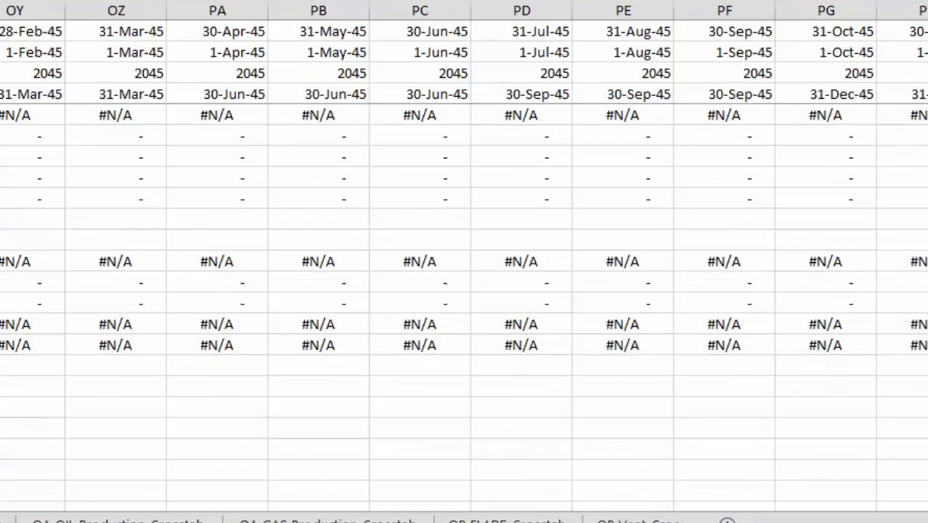
pyautogui.hotkey('ctrl', 'pageup')
pyautogui.hotkey('ctrl', 'pagedown')
pyautogui.hotkey('ctrl', 'pagedown')
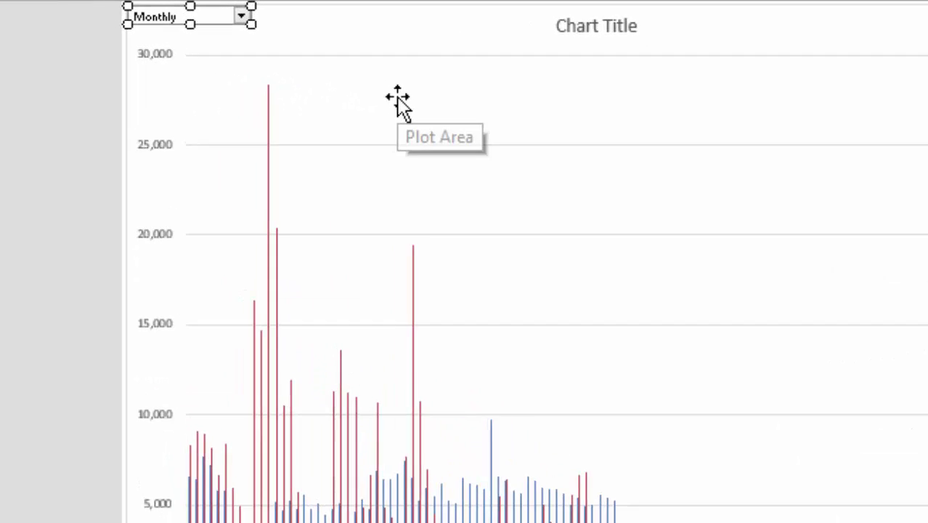
pyautogui.click(398, 98)
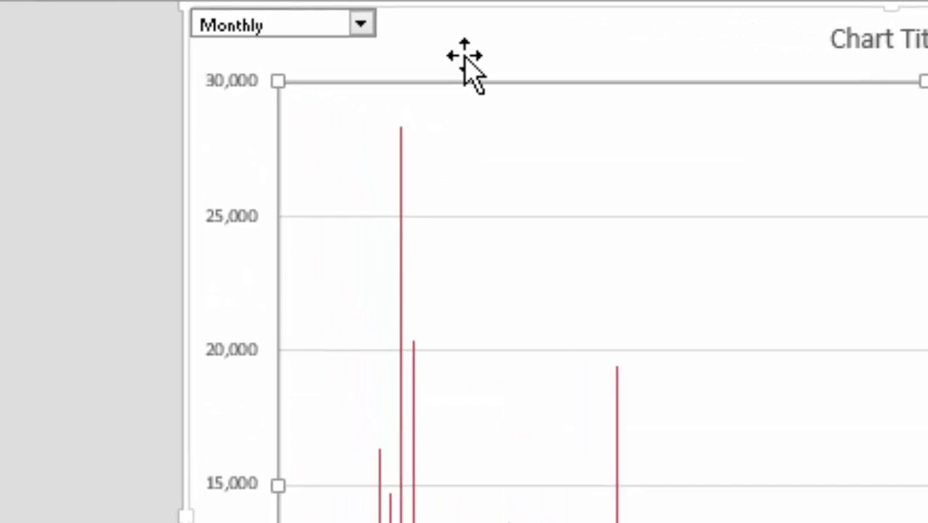
# Step: Switch the chart's period drop-down to Quarterly and finally to Annual
pyautogui.click(244, 18)
pyautogui.press('Down')
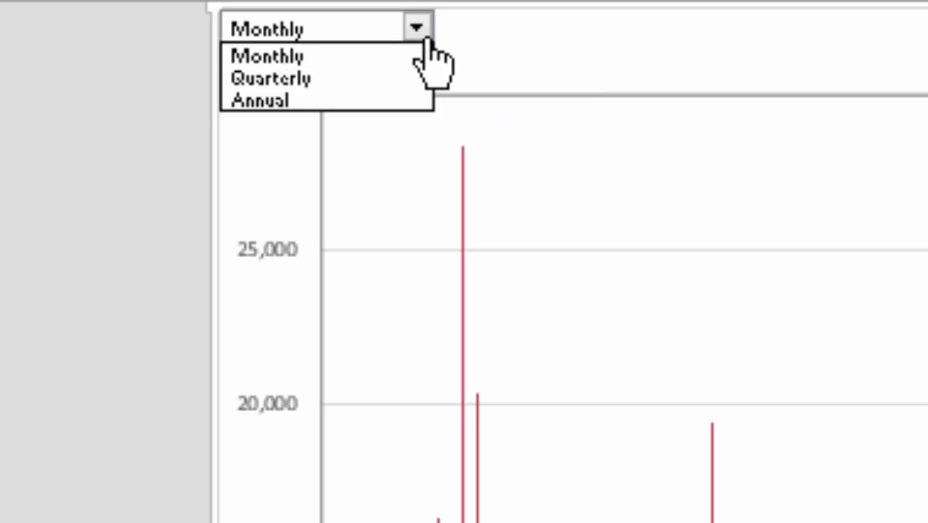
pyautogui.press('Return')
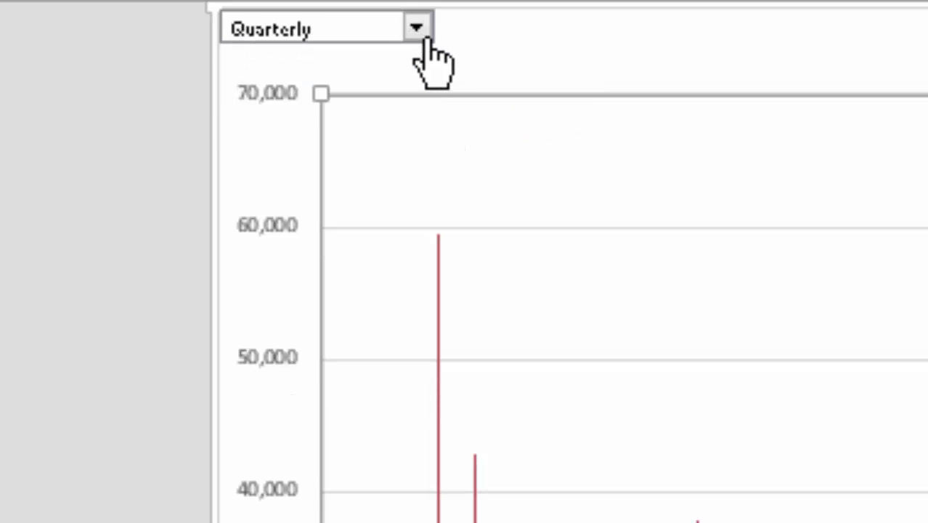
pyautogui.click(424, 35)
pyautogui.press('Down')
pyautogui.press('Return')
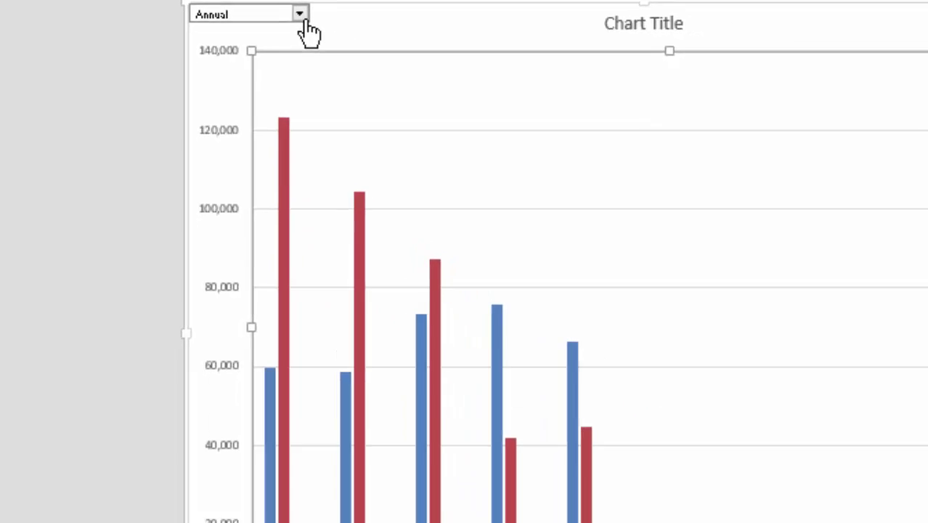
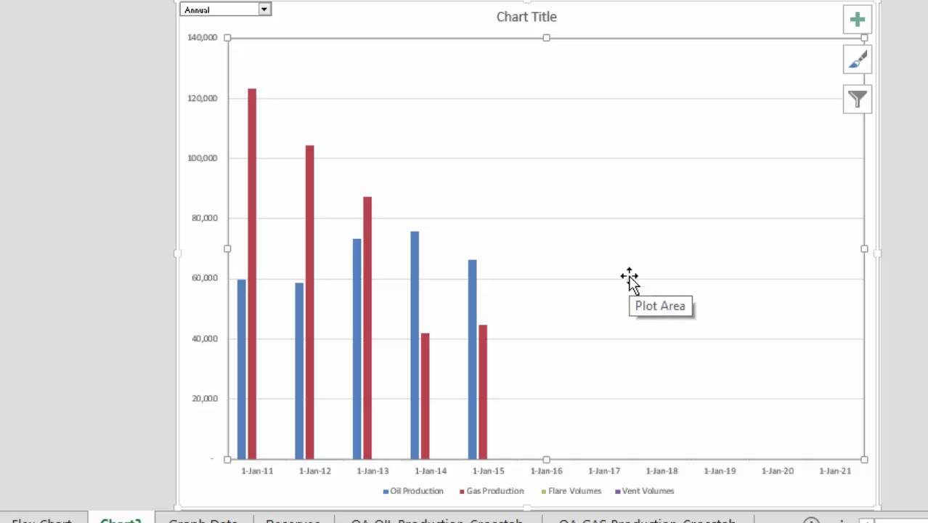
# Step: Open the formatting options of the chart's horizontal date axis and set its major unit to 3 months
pyautogui.rightClick(625, 181)
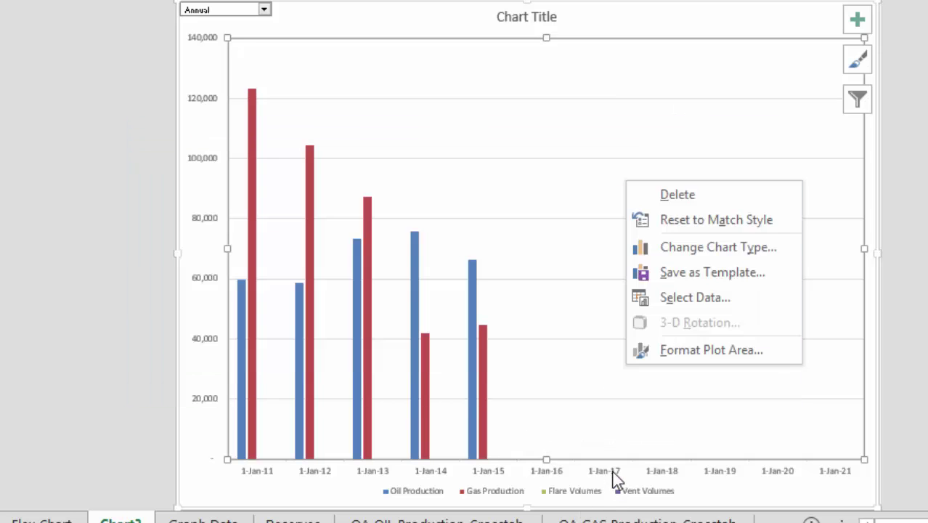
pyautogui.click(613, 476)
pyautogui.rightClick(613, 476)
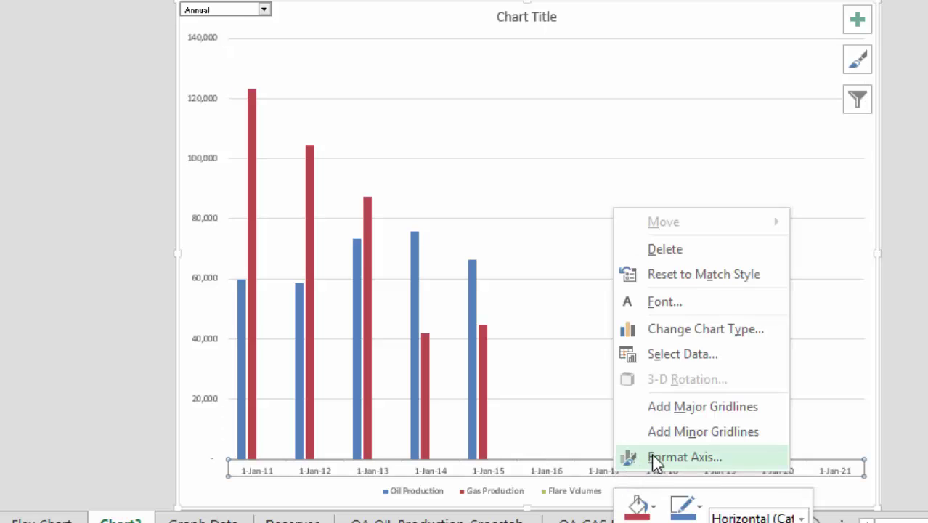
pyautogui.click(633, 455)
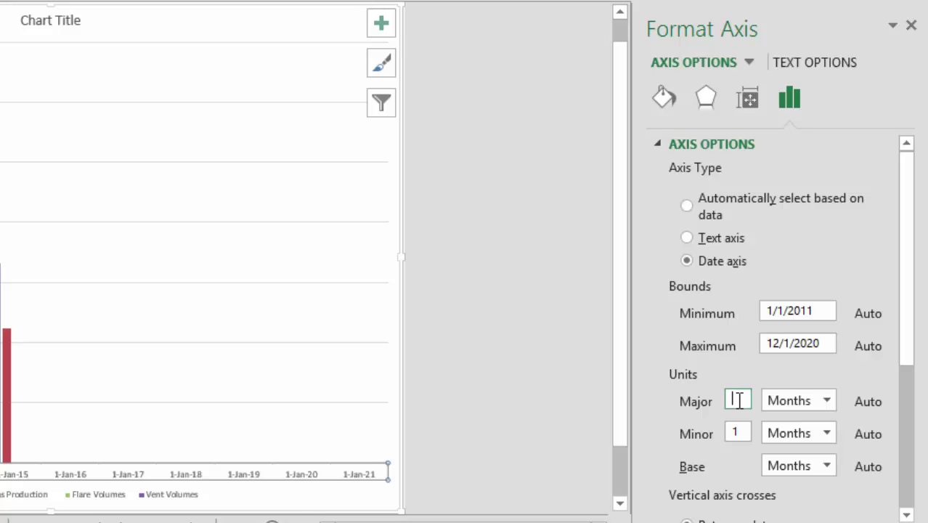
pyautogui.press('Return')
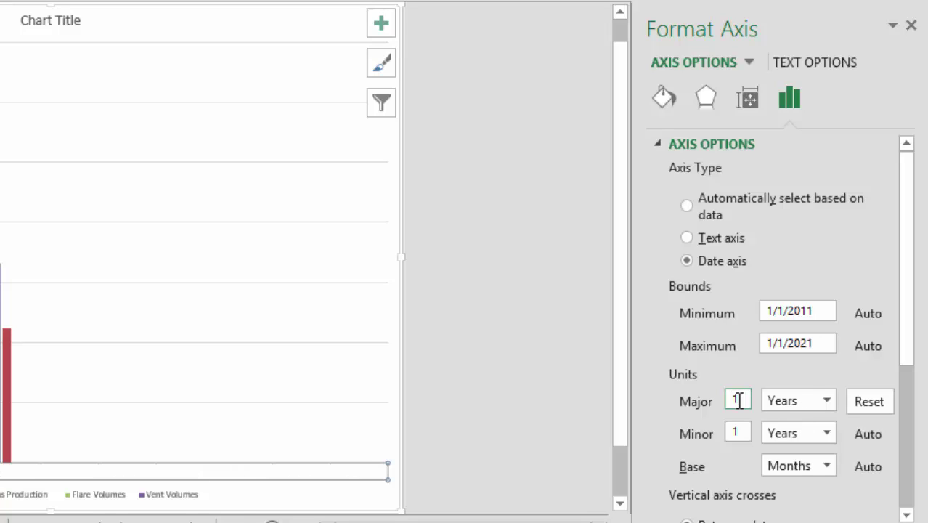
pyautogui.press('Return')
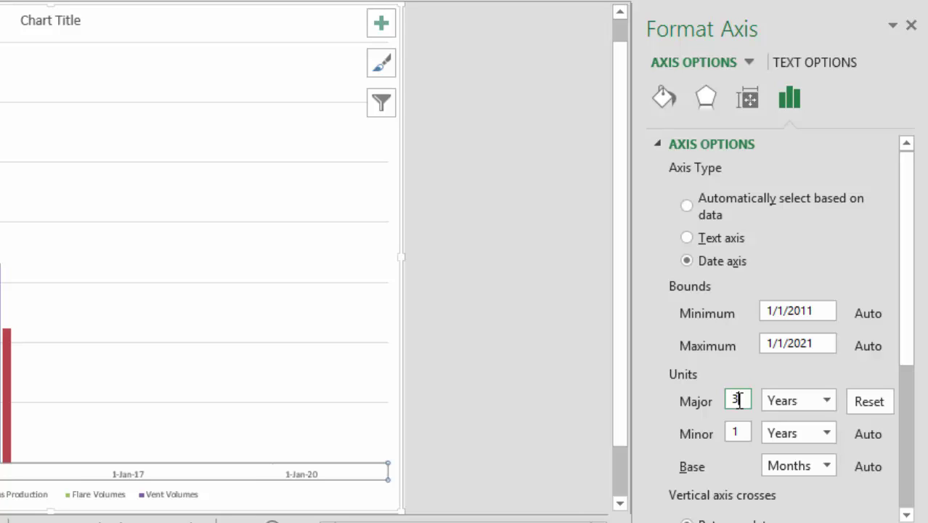
pyautogui.click(827, 401)
pyautogui.press('Up')
pyautogui.press('Return')
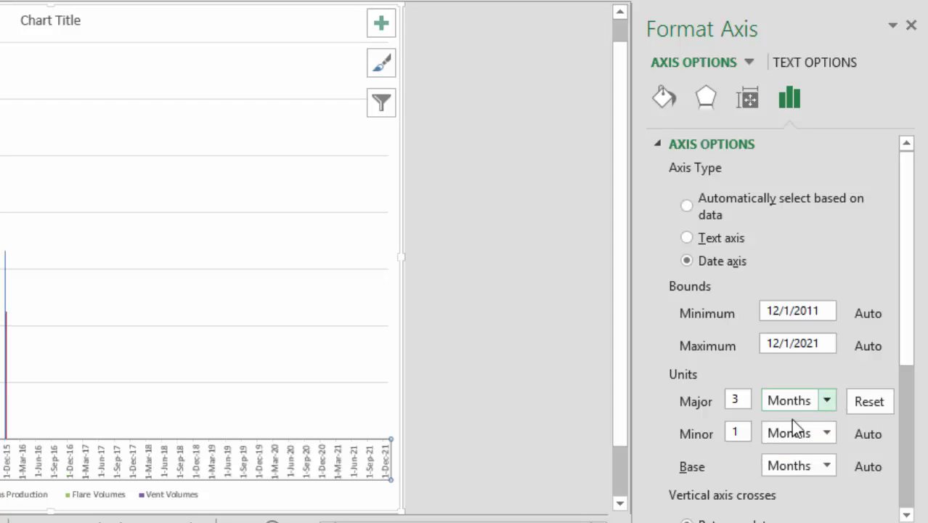
# Step: Set the date axis major unit to 12 months and close the axis formatting options
pyautogui.click(737, 398)
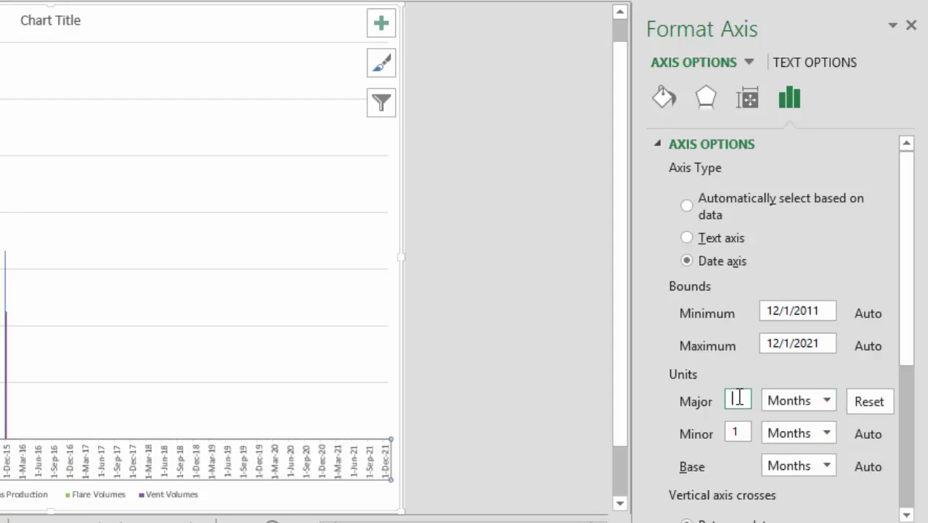
pyautogui.write('2')
pyautogui.press('Return')
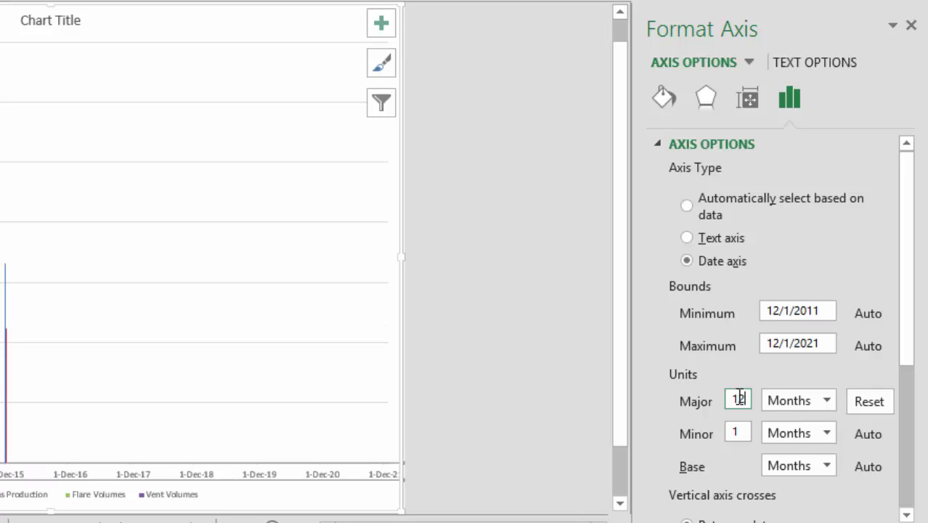
pyautogui.click(911, 26)
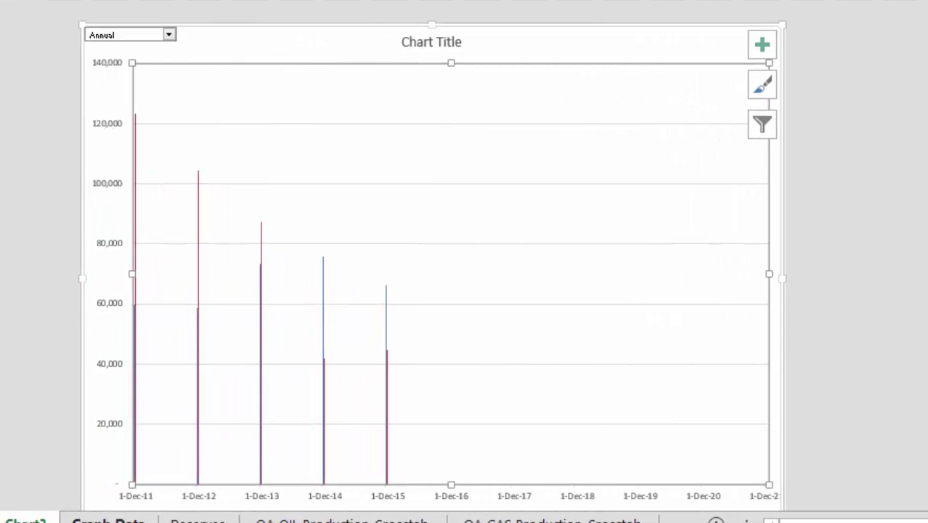
# Step: Return to the Graph Data sheet and go to the range-definition table near row 77, beside the first date columns
pyautogui.hotkey('ctrl', 'pagedown')
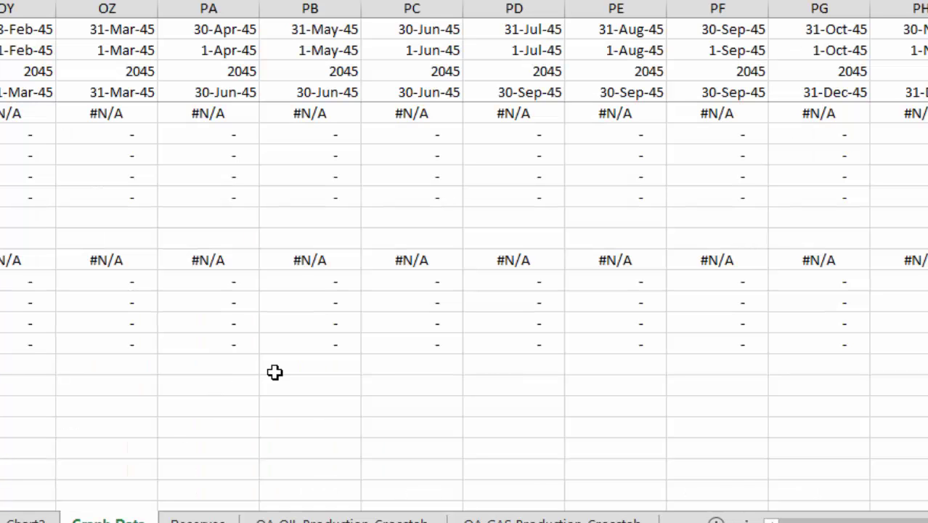
pyautogui.click(93, 361)
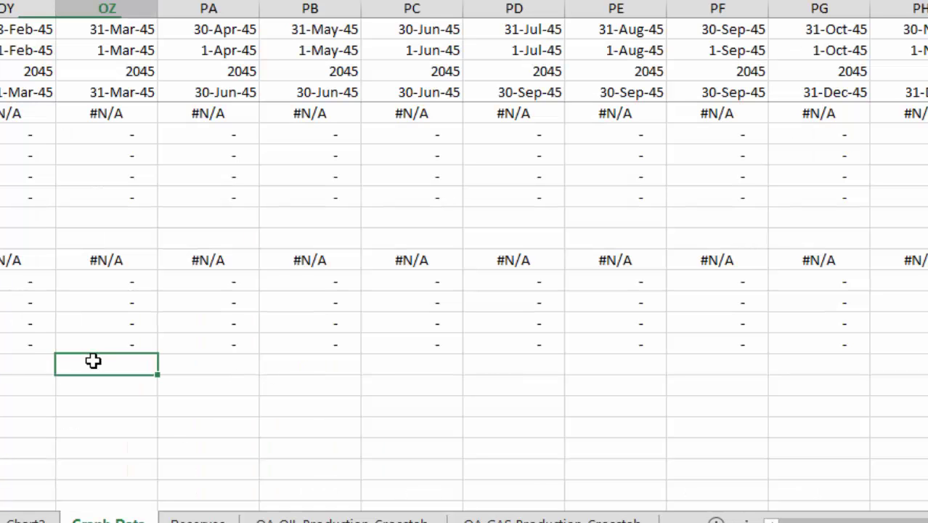
pyautogui.press('Down')
pyautogui.press('Down')
pyautogui.press('Down')
pyautogui.press('Down')
pyautogui.press('Down')
pyautogui.press('Down')
pyautogui.press('Down')
pyautogui.press('Down')
pyautogui.press('Down')
pyautogui.press('Down')
pyautogui.press('Down')
pyautogui.press('Down')
pyautogui.press('Down')
pyautogui.press('Down')
pyautogui.press('Down')
pyautogui.press('Down')
pyautogui.press('Down')
pyautogui.press('Down')
pyautogui.press('Down')
pyautogui.press('Down')
pyautogui.press('Down')
pyautogui.press('Down')
pyautogui.press('Down')
pyautogui.press('Down')
pyautogui.press('Down')
pyautogui.press('Down')
pyautogui.press('Down')
pyautogui.press('Down')
pyautogui.press('Down')
pyautogui.press('Down')
pyautogui.press('Down')
pyautogui.press('Down')
pyautogui.press('Down')
pyautogui.press('Down')
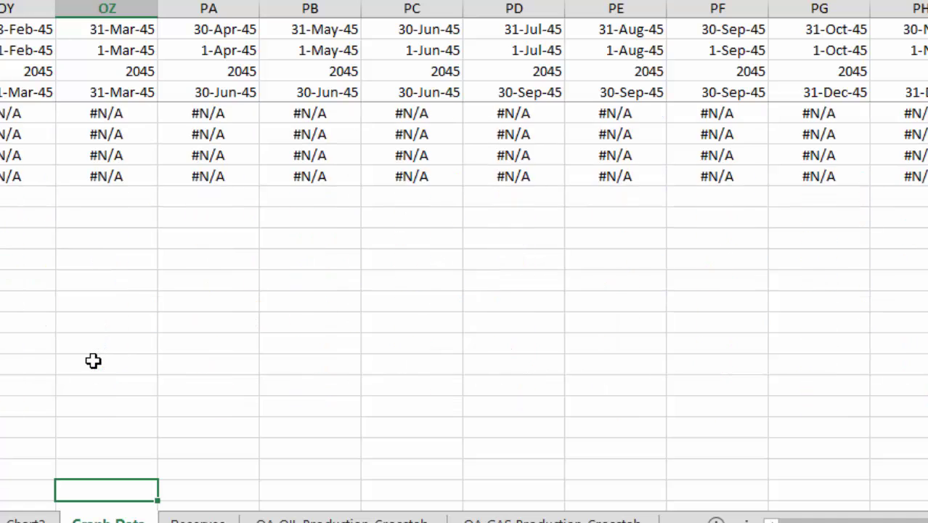
pyautogui.press('Up')
pyautogui.press('Up')
pyautogui.press('Up')
pyautogui.press('Up')
pyautogui.press('Up')
pyautogui.press('Up')
pyautogui.press('Up')
pyautogui.press('Up')
pyautogui.press('Up')
pyautogui.press('Up')
pyautogui.press('Up')
pyautogui.press('Up')
pyautogui.hotkey('ctrl', 'Left')
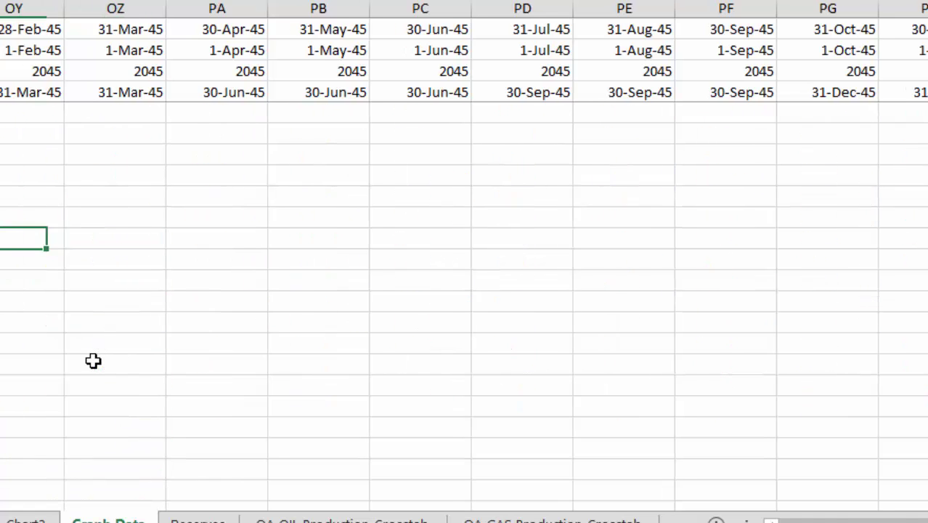
pyautogui.press('Left')
pyautogui.press('Left')
pyautogui.press('Left')
pyautogui.press('Left')
pyautogui.press('Left')
pyautogui.press('Left')
pyautogui.press('Left')
pyautogui.press('Left')
pyautogui.press('Left')
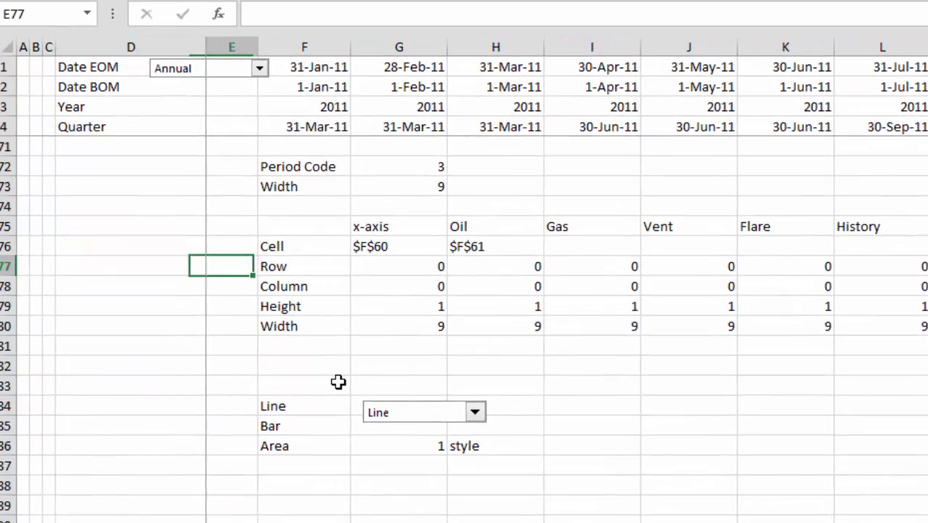
# Step: Examine the range-definition table in rows 75 to 80, covering each series' cell, row, column, height and width
pyautogui.press('Right')
pyautogui.press('Right')
pyautogui.press('Up')
pyautogui.press('Up')
pyautogui.press('Down')
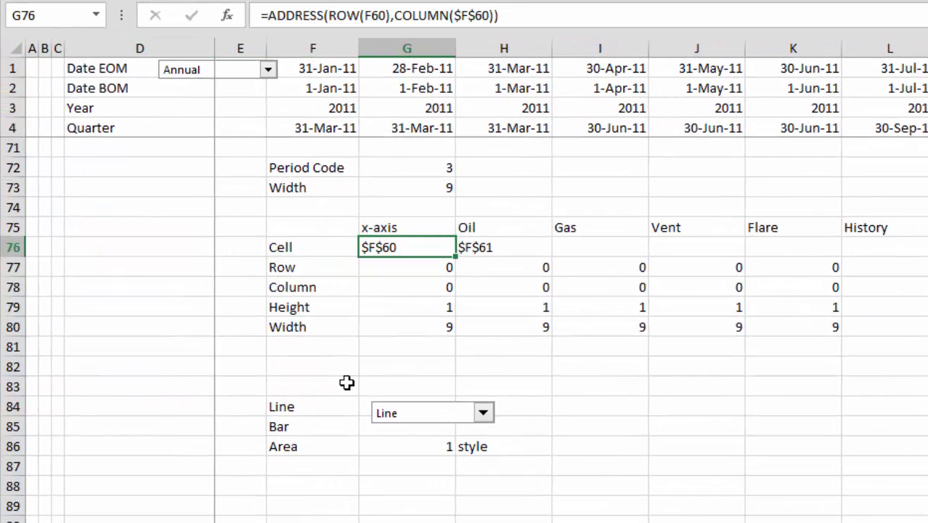
pyautogui.press('Down')
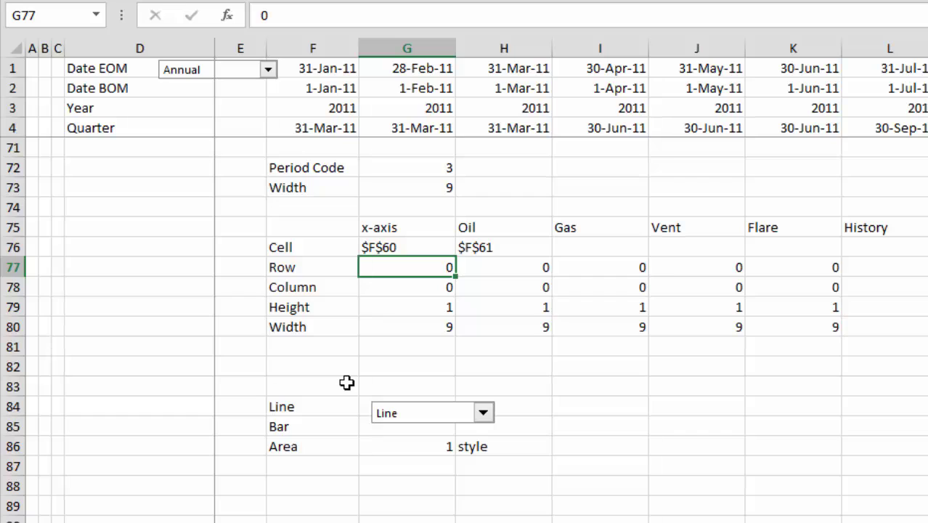
pyautogui.press('Up')
pyautogui.press('Up')
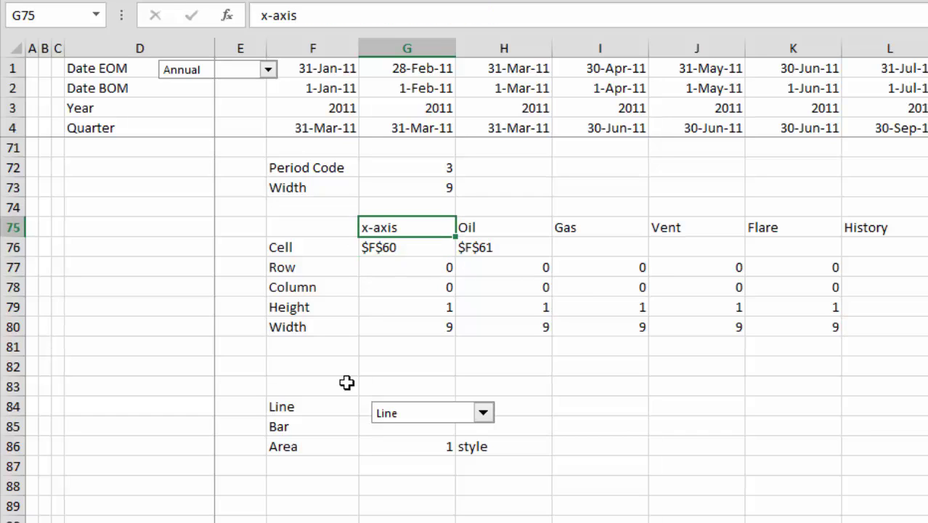
pyautogui.press('Right')
pyautogui.press('Right')
pyautogui.press('Right')
pyautogui.press('Right')
pyautogui.press('Right')
pyautogui.press('Right')
pyautogui.press('Right')
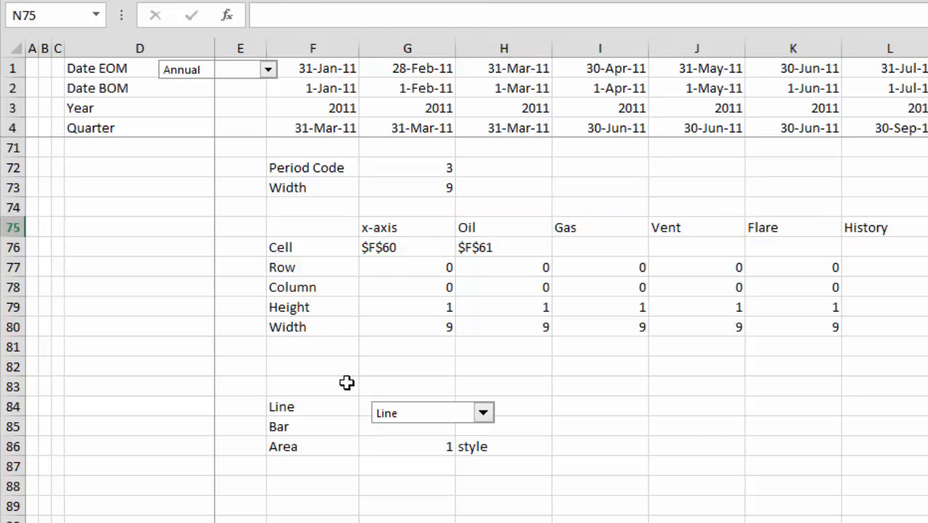
pyautogui.press('Left')
pyautogui.press('Left')
pyautogui.press('Left')
pyautogui.press('Left')
pyautogui.press('Left')
pyautogui.press('Left')
pyautogui.press('Left')
pyautogui.press('Left')
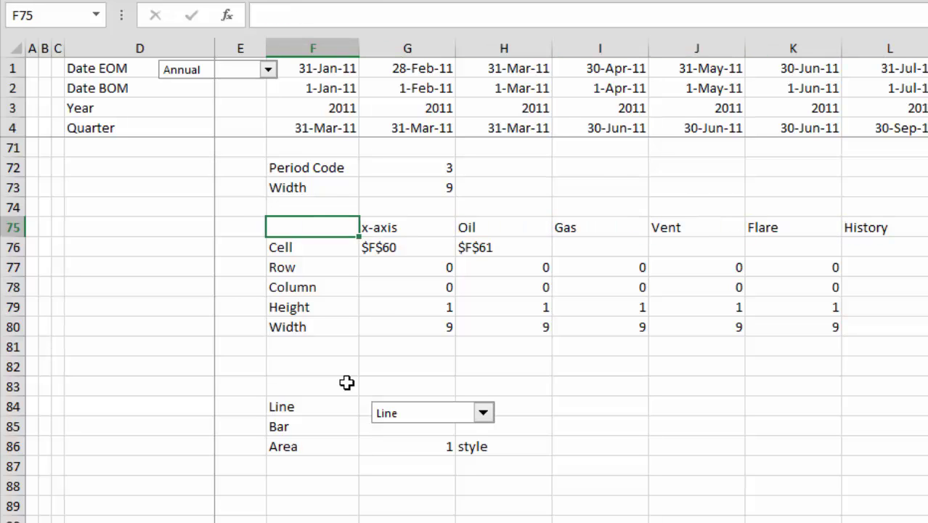
pyautogui.press('Down')
pyautogui.press('Down')
pyautogui.press('Down')
pyautogui.press('Down')
pyautogui.press('Down')
pyautogui.press('Right')
pyautogui.press('Up')
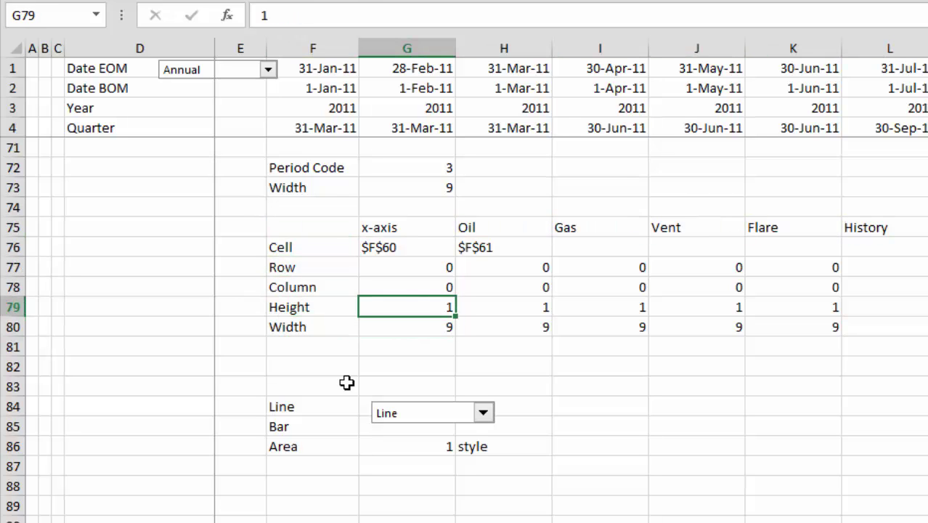
# Step: Review the History and Forecast rows and inspect the INDEX formula behind the Width value in cell G73
pyautogui.press('Up')
pyautogui.press('Up')
pyautogui.press('Up')
pyautogui.press('Up')
pyautogui.press('Up')
pyautogui.press('Up')
pyautogui.press('Up')
pyautogui.press('Up')
pyautogui.press('Up')
pyautogui.press('Up')
pyautogui.press('Up')
pyautogui.press('Up')
pyautogui.press('Up')
pyautogui.press('Up')
pyautogui.press('Up')
pyautogui.press('Up')
pyautogui.press('Down')
pyautogui.press('Down')
pyautogui.press('Down')
pyautogui.press('Down')
pyautogui.press('Down')
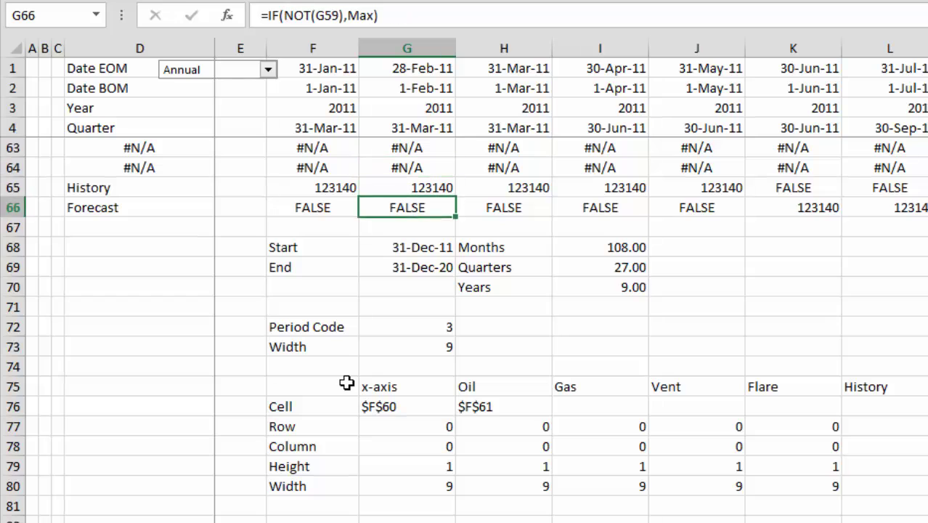
pyautogui.press('Down')
pyautogui.press('Down')
pyautogui.press('Down')
pyautogui.press('Down')
pyautogui.press('Down')
pyautogui.press('F2')
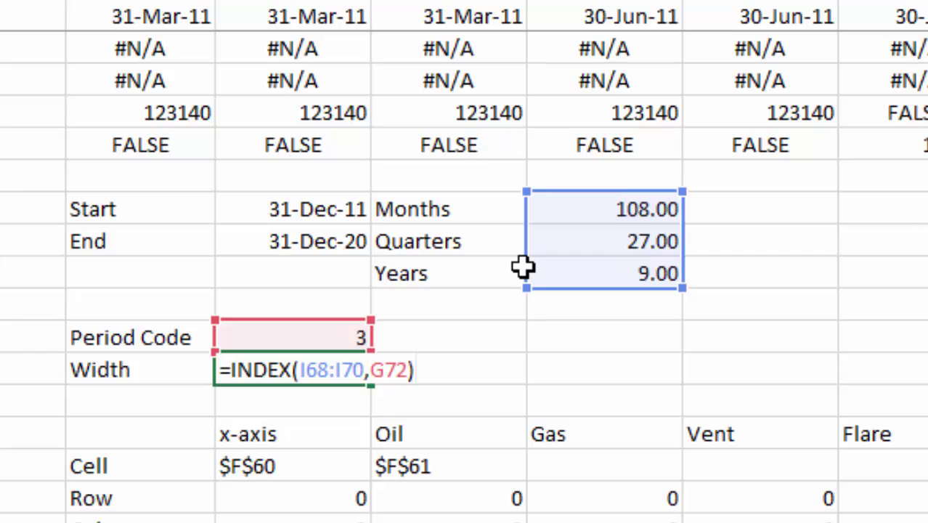
pyautogui.hotkey('ctrl', 'Return')
# Step: Inspect the formulas that calculate the Months, Quarters and Years values in cells I68 to I70
pyautogui.press('Up')
pyautogui.press('Up')
pyautogui.press('Up')
pyautogui.press('Up')
pyautogui.press('Right')
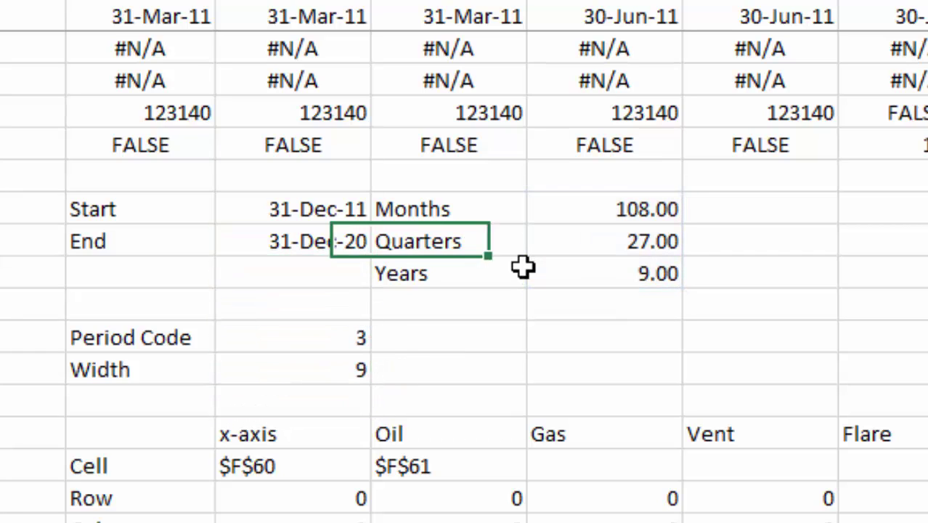
pyautogui.press('Right')
pyautogui.press('Up')
pyautogui.press('F2')
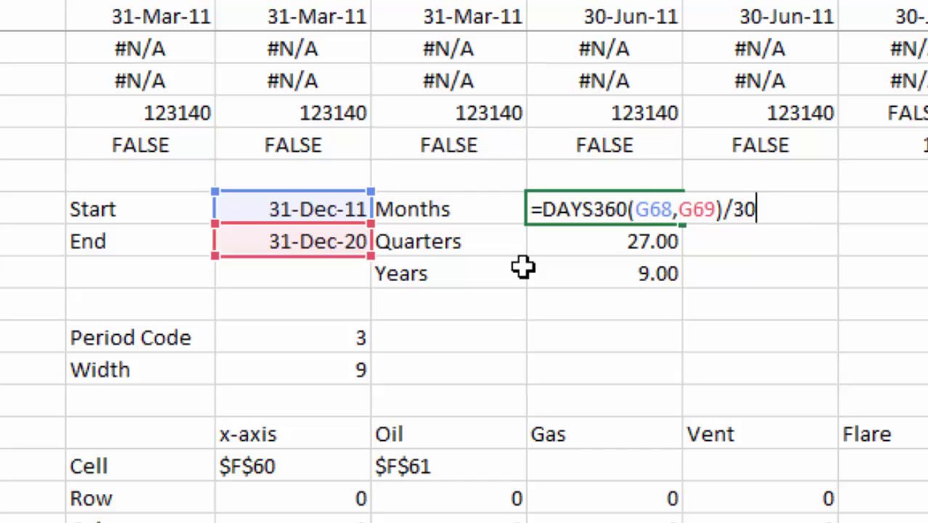
pyautogui.press('Return')
pyautogui.press('F2')
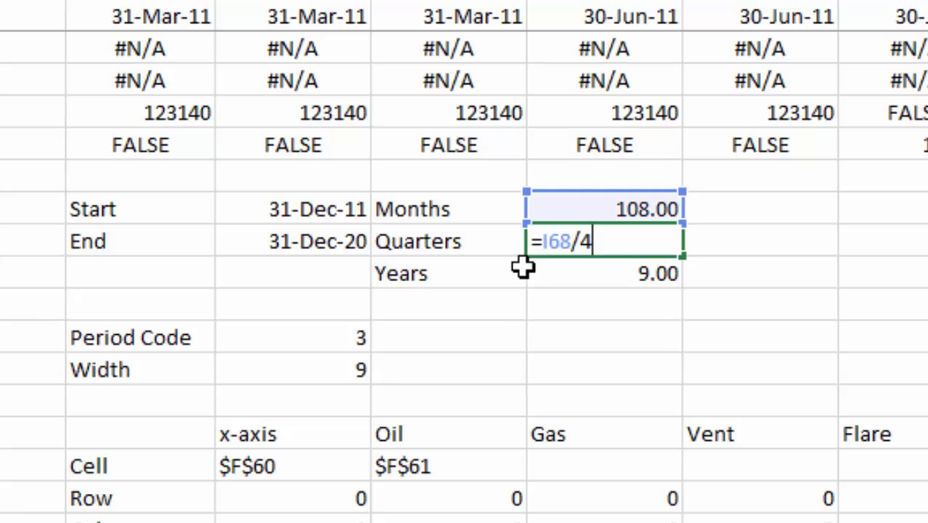
pyautogui.press('Return')
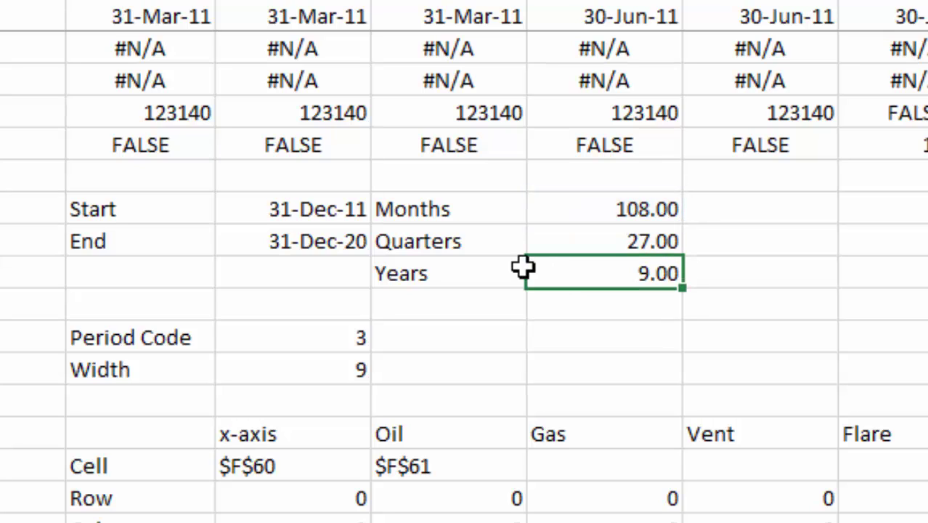
pyautogui.press('F2')
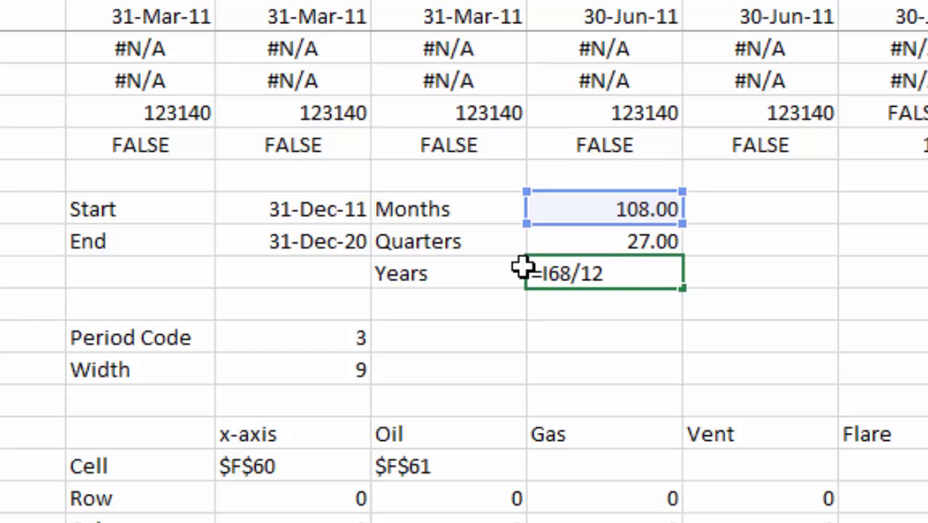
pyautogui.press('Return')
# Step: Go back down to the x-axis column of the range-definition table
pyautogui.press('Up')
pyautogui.press('Down')
pyautogui.press('Down')
pyautogui.press('Down')
pyautogui.press('Down')
pyautogui.press('Down')
pyautogui.press('Down')
pyautogui.press('Down')
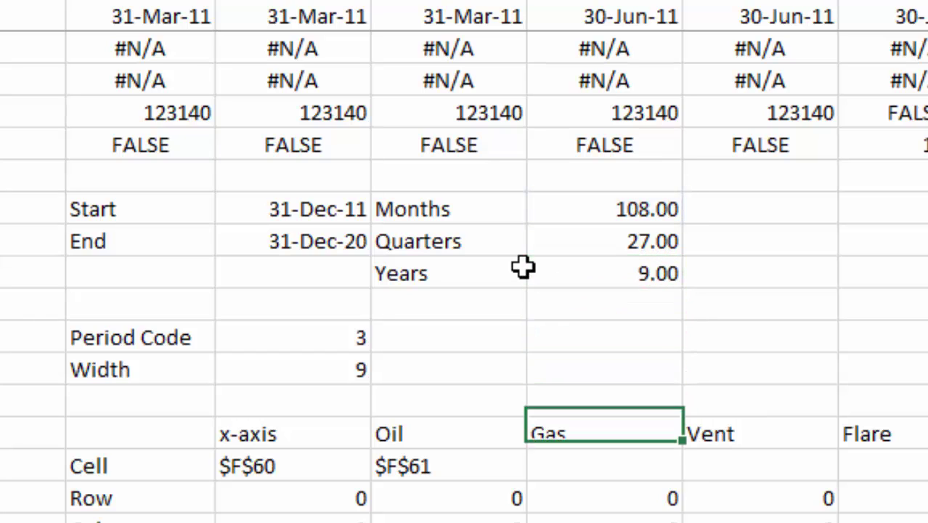
pyautogui.press('Left')
pyautogui.press('Left')
pyautogui.press('Down')
pyautogui.press('Down')
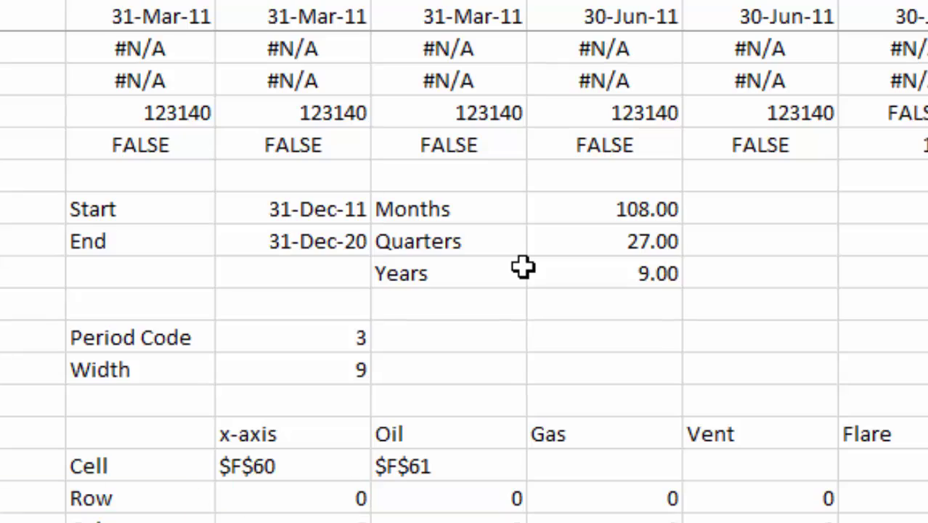
# Step: Copy the period drop-down from rows 44 to 45 and paste it into column D beside Period Code and Width
pyautogui.scroll(6, 522, 267)
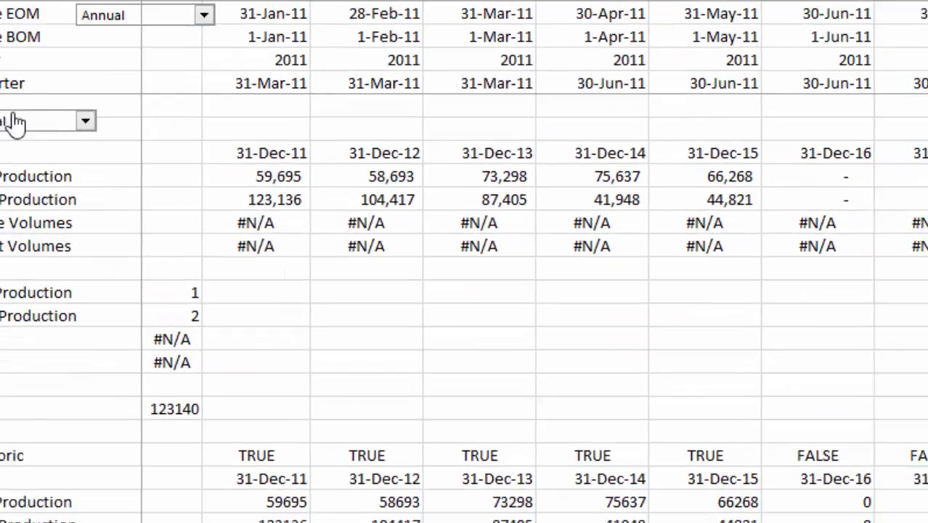
pyautogui.rightClick(101, 136)
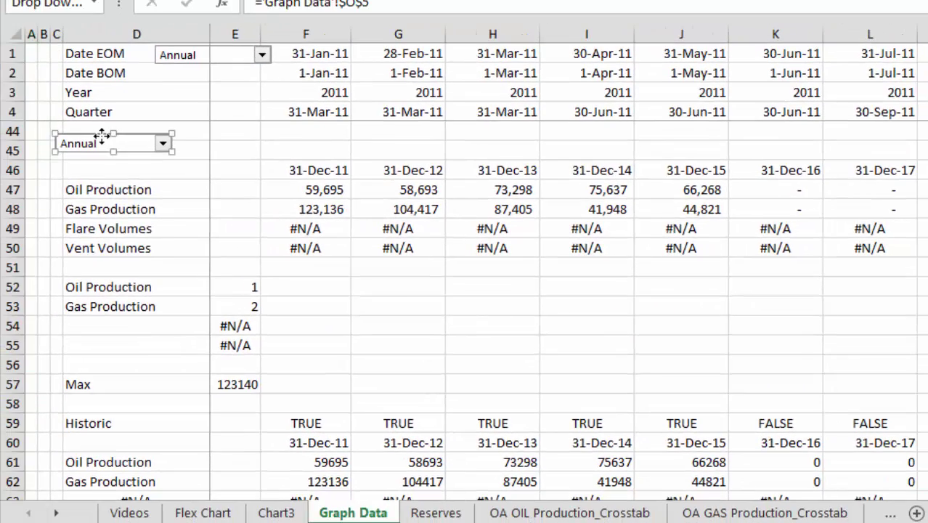
pyautogui.click(132, 170)
pyautogui.scroll(-2, 132, 169)
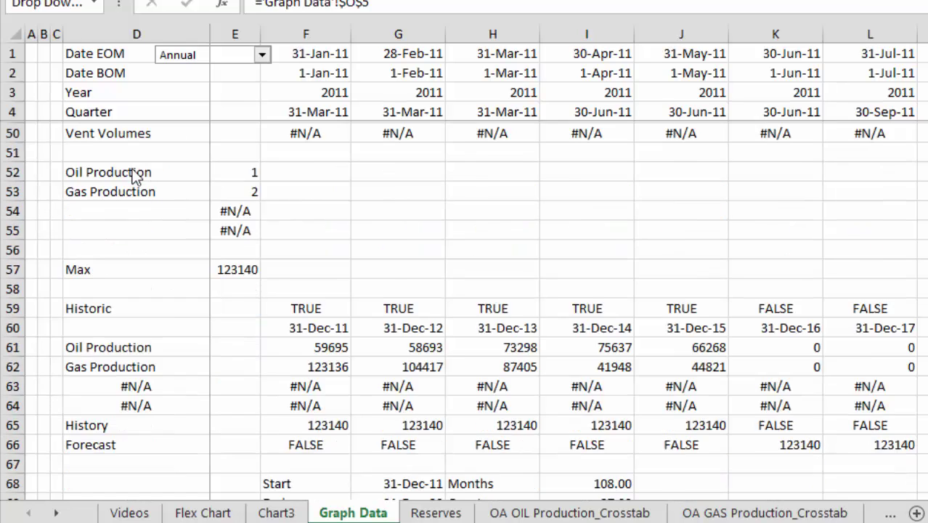
pyautogui.scroll(-4, 134, 176)
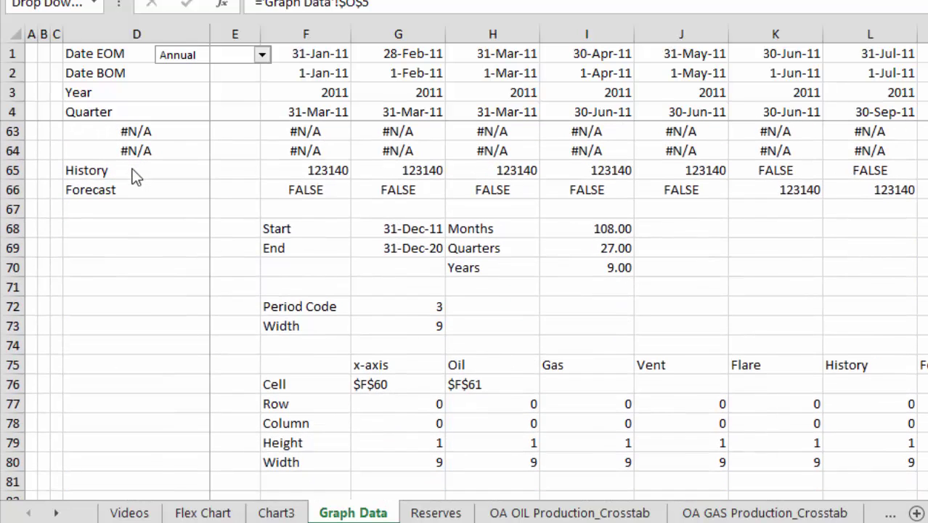
pyautogui.click(97, 303)
pyautogui.hotkey('ctrl', 'v')
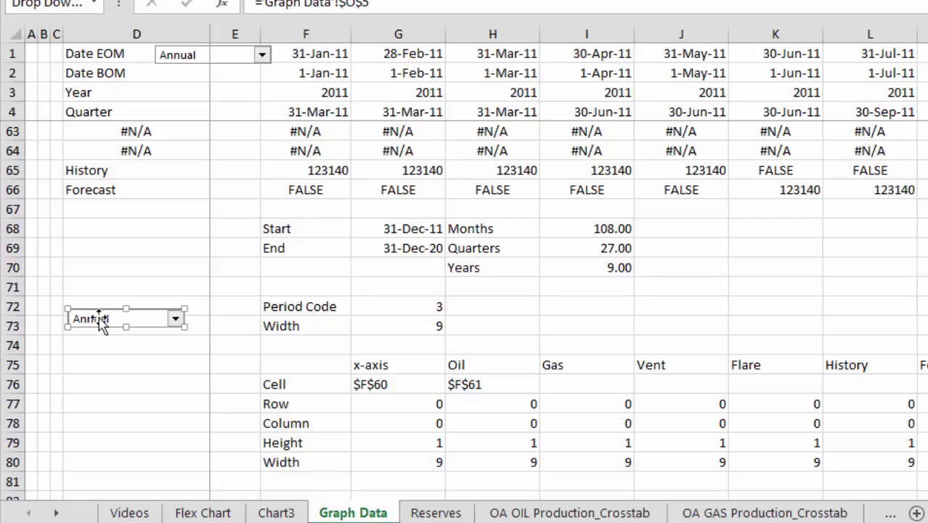
pyautogui.click(134, 379)
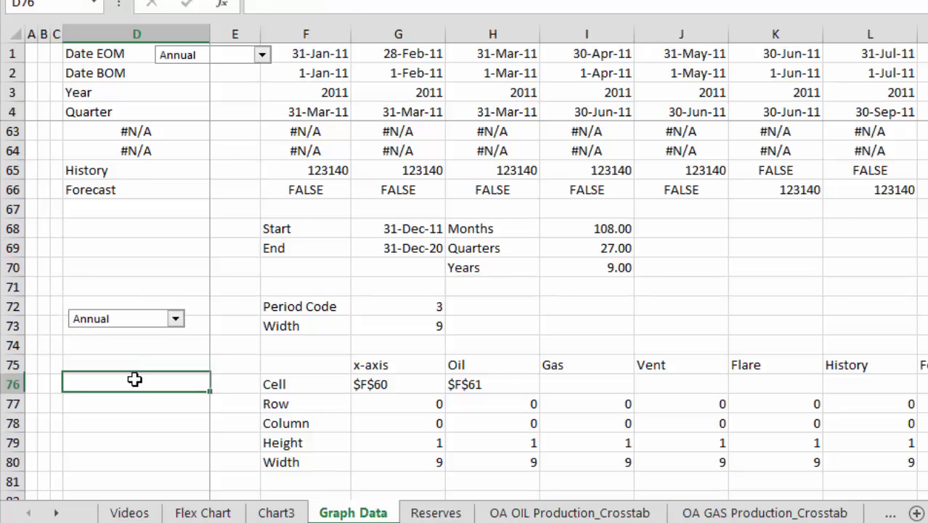
# Step: Switch the reporting period from the pasted drop-down to Monthly
pyautogui.click(176, 324)
pyautogui.press('Up')
pyautogui.press('Up')
pyautogui.press('Return')
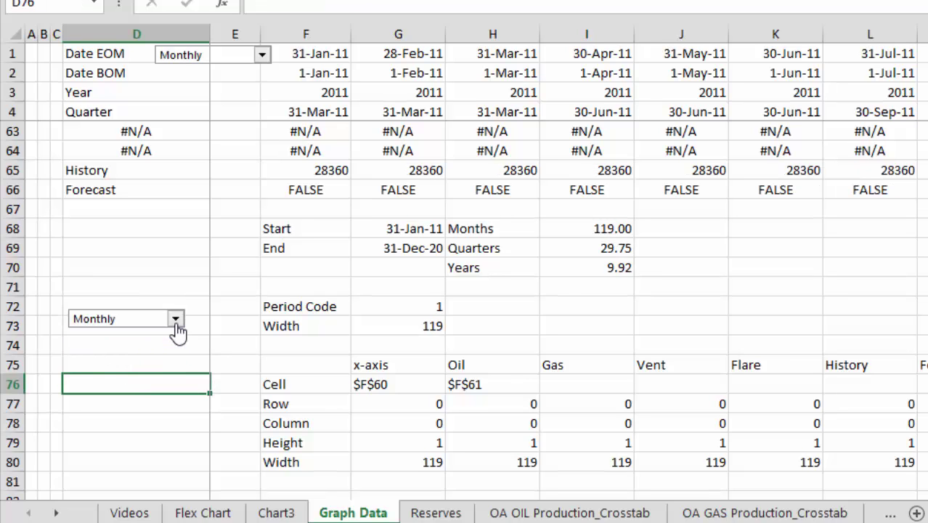
# Step: Inspect the OFFSET definition of the x_axis named range and the worksheet cells it refers to
pyautogui.click(434, 399)
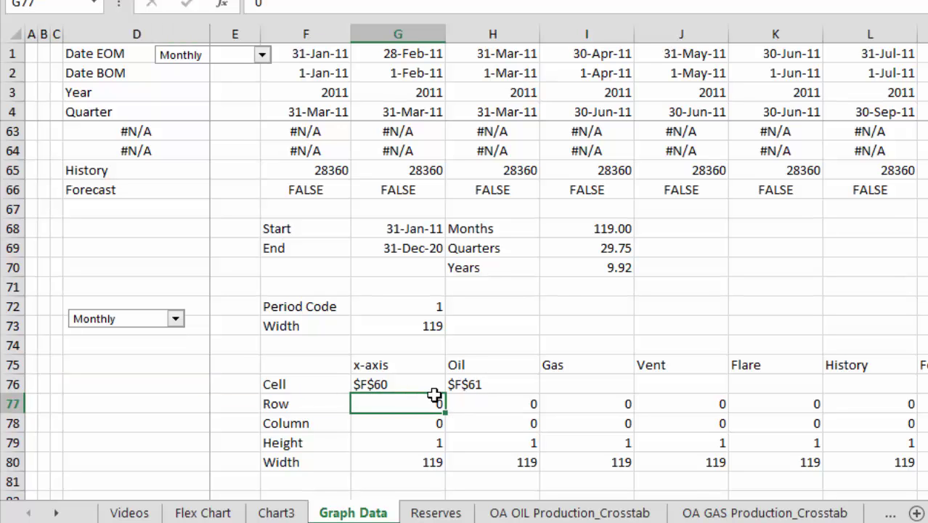
pyautogui.hotkey('ctrl', 'F3')
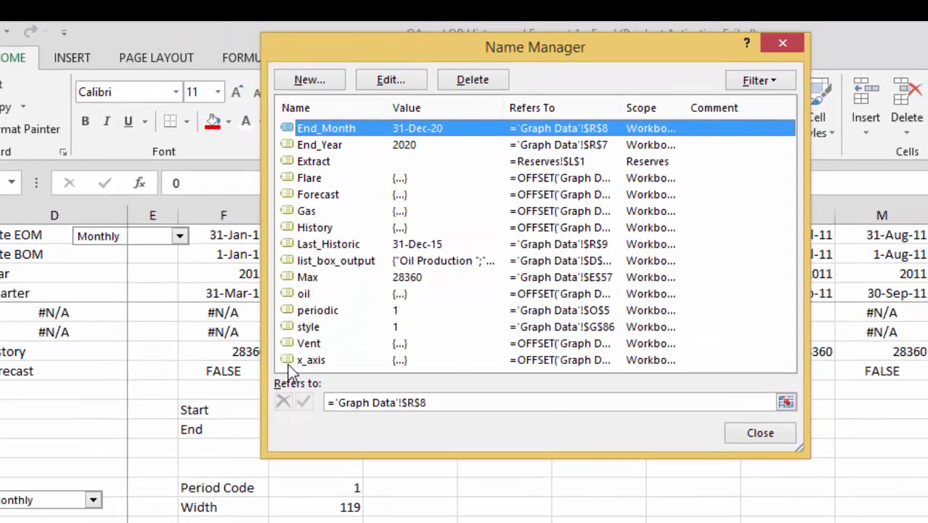
pyautogui.click(380, 180)
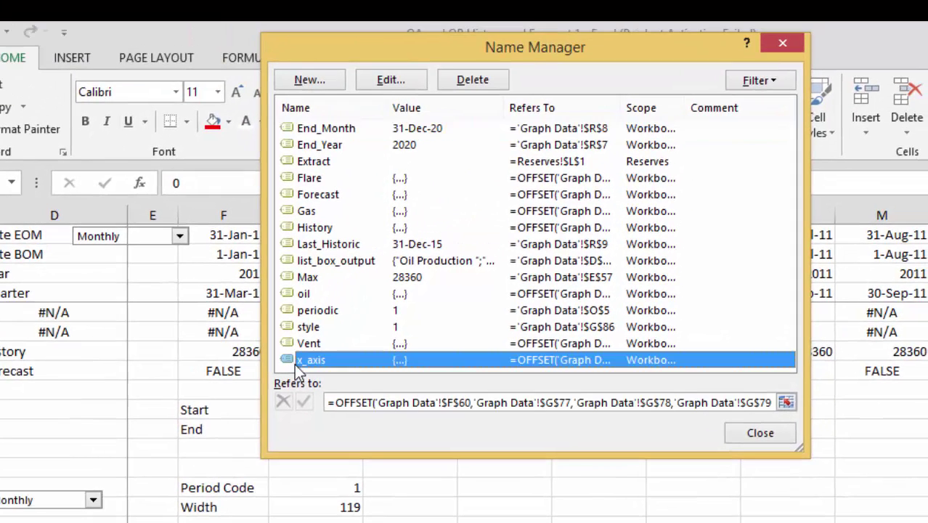
pyautogui.click(786, 403)
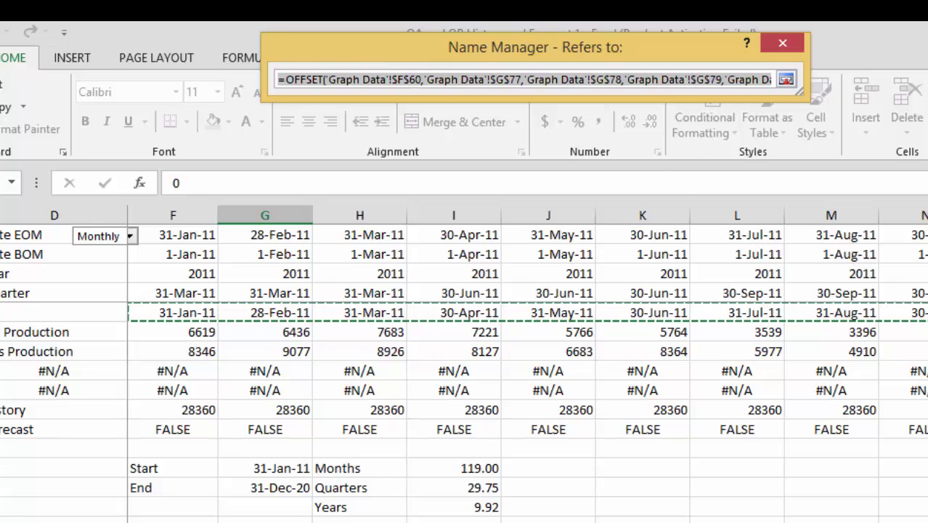
pyautogui.scroll(-1, 463, 410)
pyautogui.scroll(-1, 723, 251)
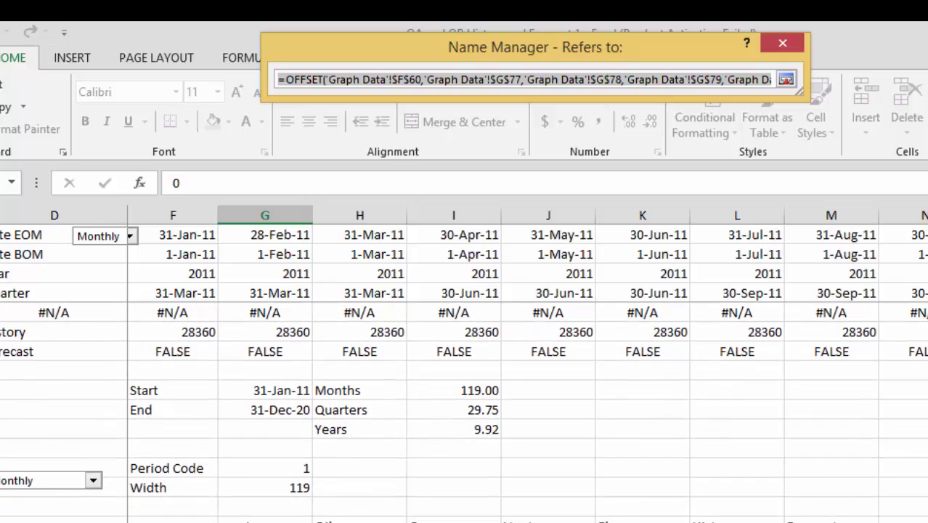
pyautogui.click(699, 81)
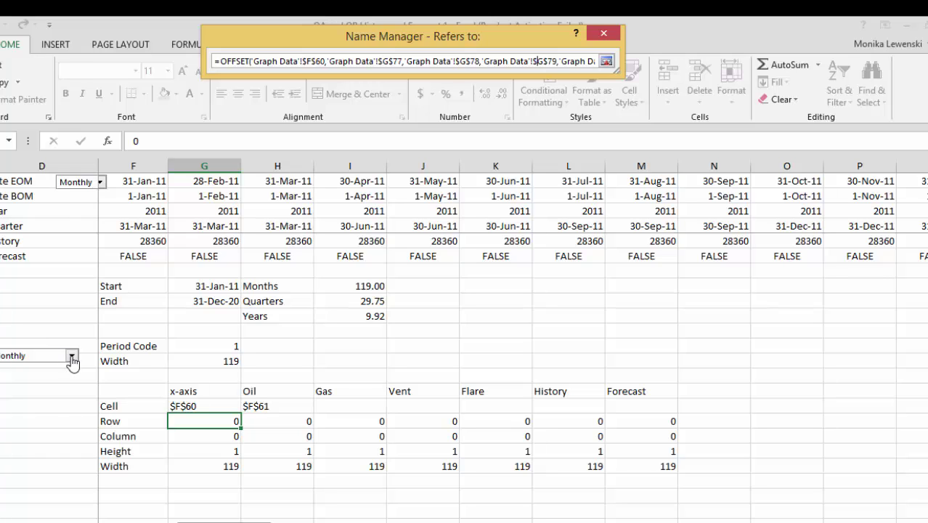
pyautogui.click(607, 62)
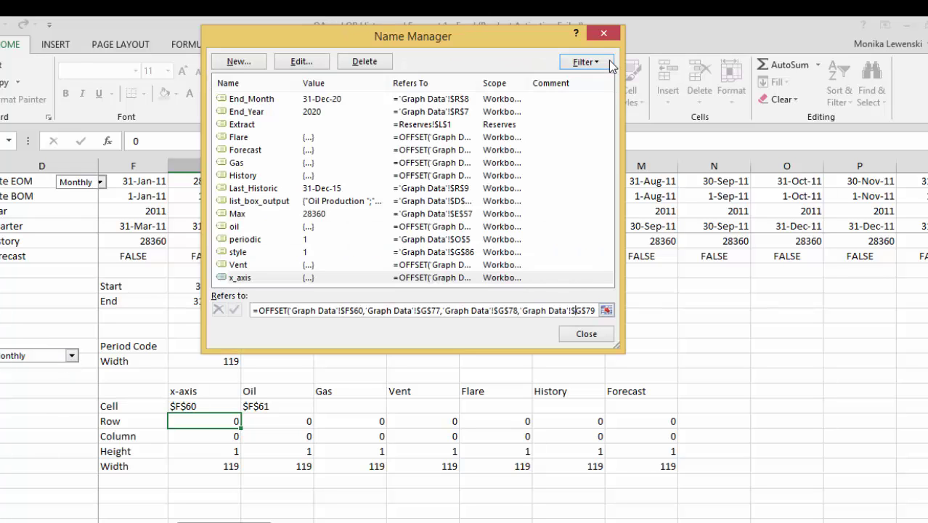
# Step: Inspect the OFFSET definition and referenced cells of the Gas named range, and close the name list
pyautogui.click(244, 163)
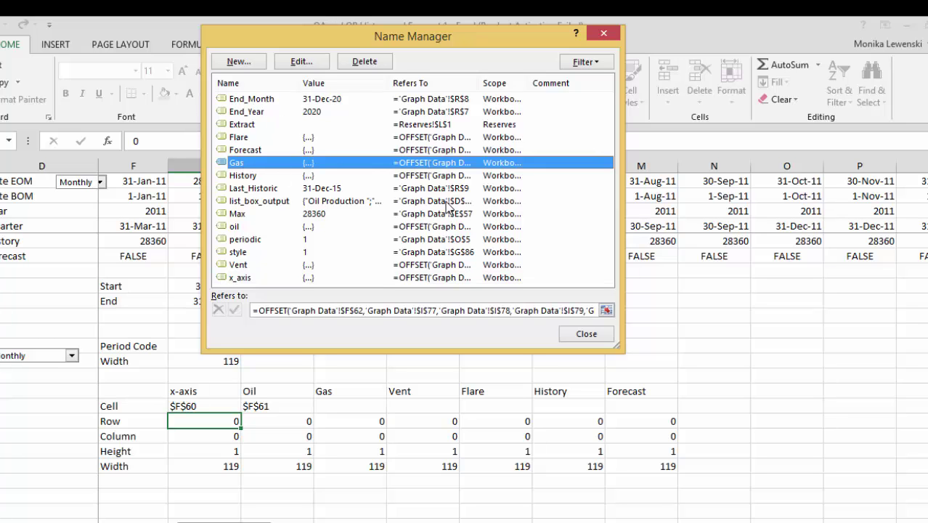
pyautogui.click(606, 310)
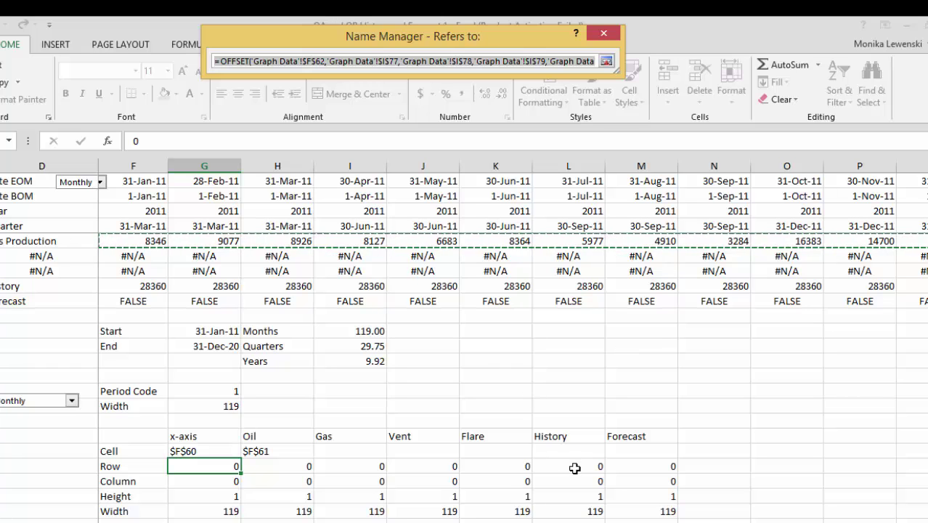
pyautogui.press('Return')
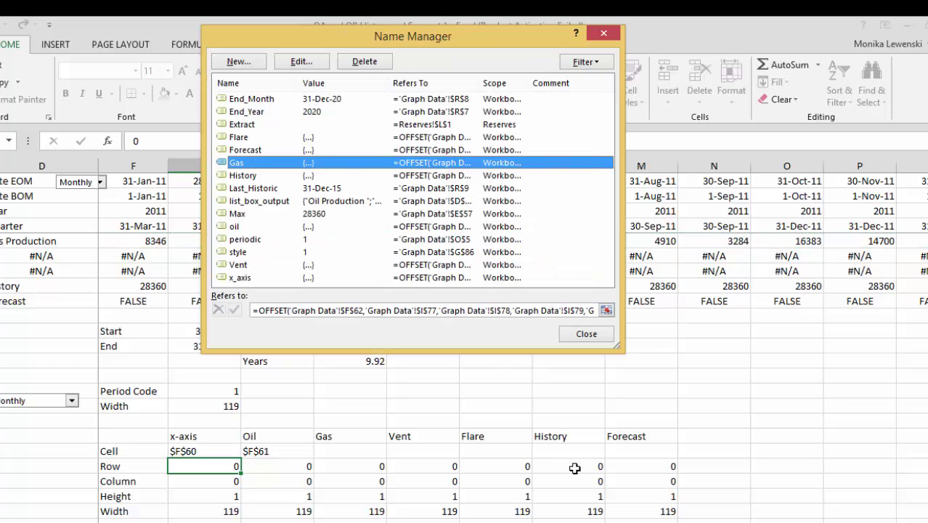
pyautogui.press('Escape')
pyautogui.click(405, 371)
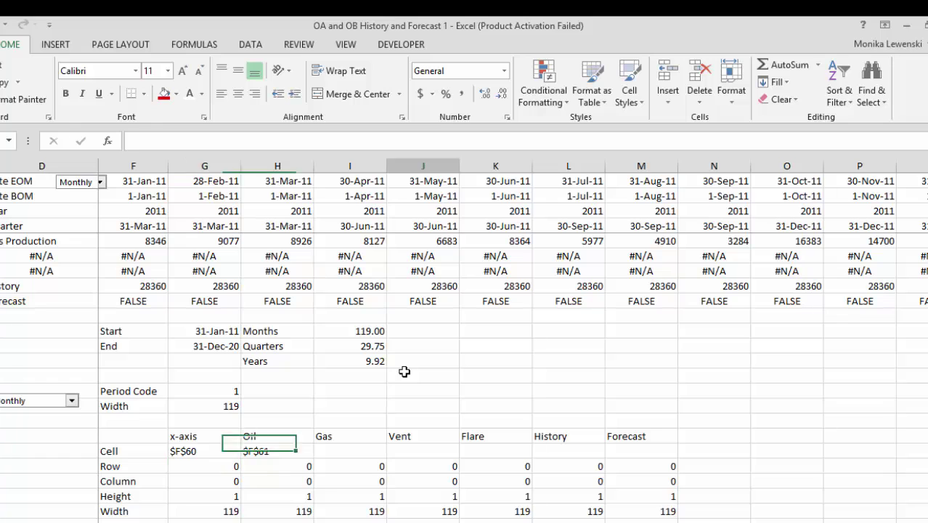
# Step: Set the production chart's horizontal axis label range to ='Graph Data'!x_axis in its data source settings
pyautogui.hotkey('ctrl', 'pagedown')
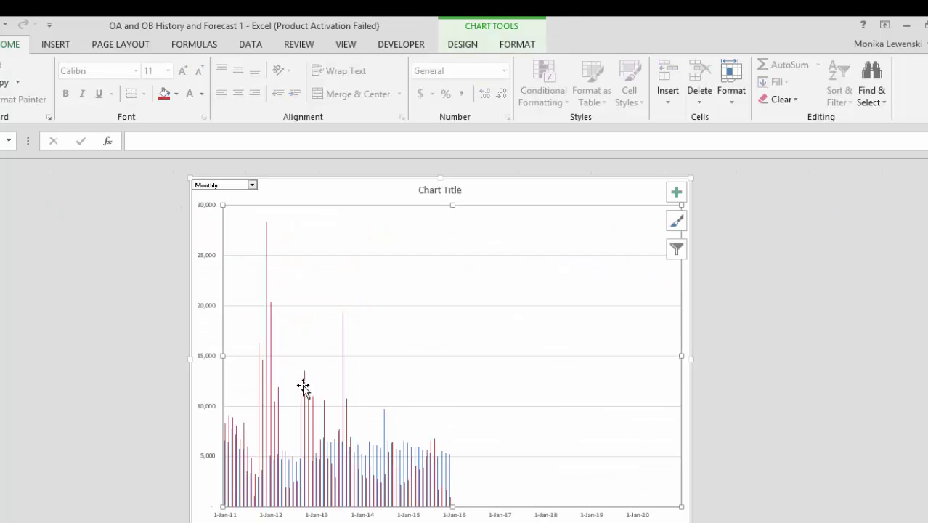
pyautogui.rightClick(376, 282)
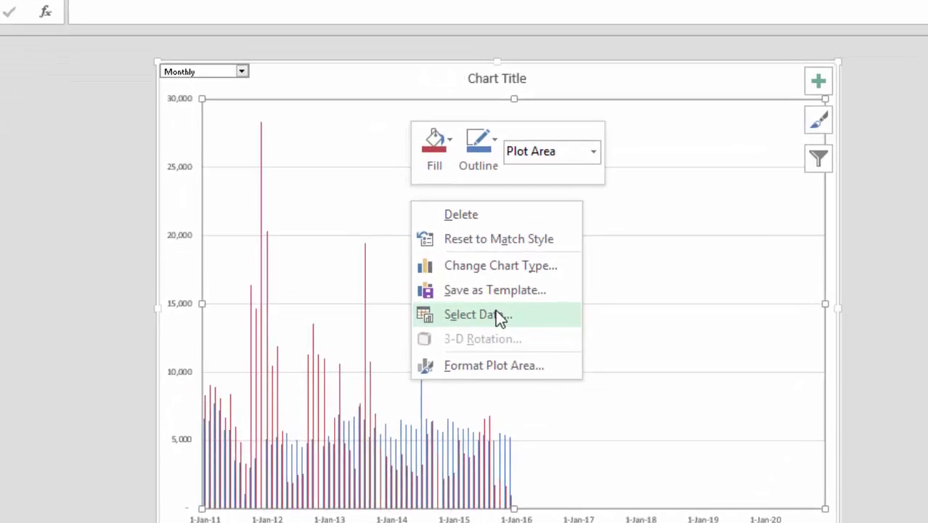
pyautogui.click(439, 362)
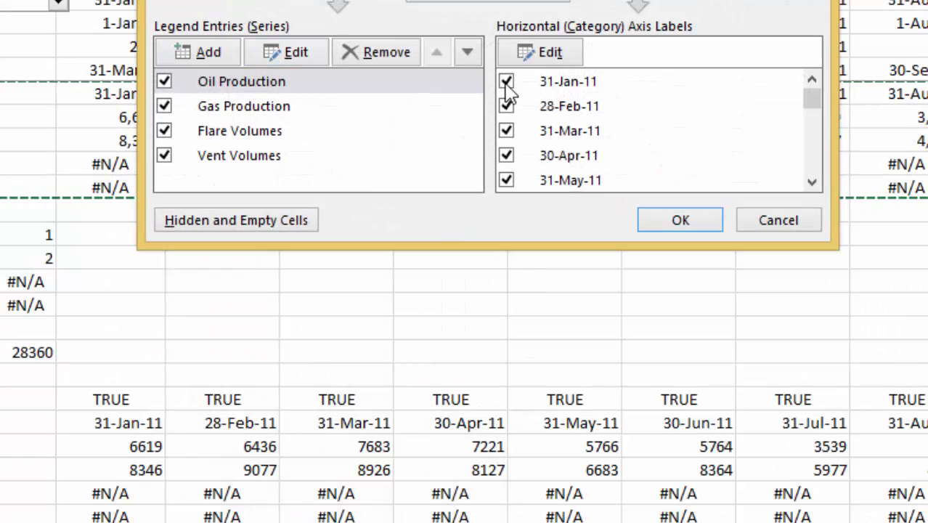
pyautogui.click(573, 56)
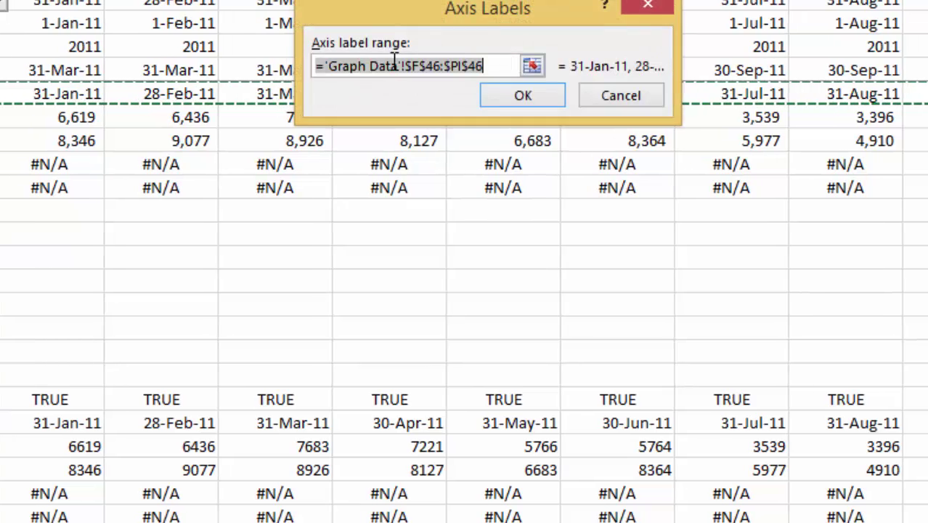
pyautogui.click(503, 64)
pyautogui.press('BackSpace')
pyautogui.press('BackSpace')
pyautogui.press('BackSpace')
pyautogui.press('BackSpace')
pyautogui.press('BackSpace')
pyautogui.press('BackSpace')
pyautogui.press('BackSpace')
pyautogui.press('BackSpace')
pyautogui.press('BackSpace')
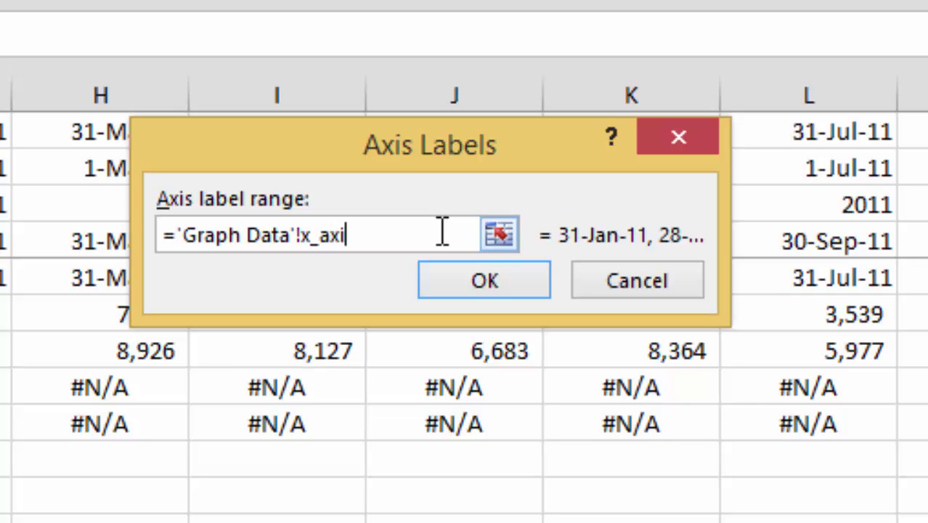
pyautogui.press('Return')
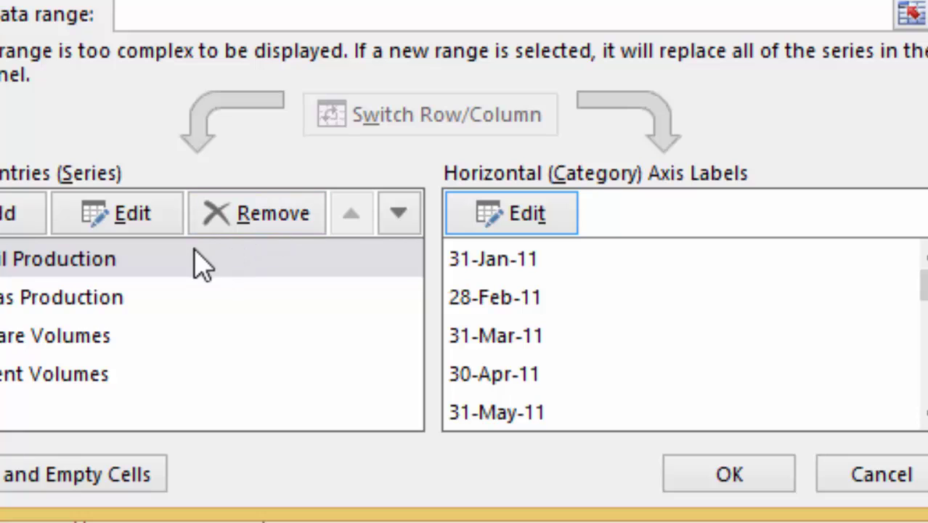
# Step: Set the Oil Production series values to ='Graph Data'!oil, keeping its series name reference
pyautogui.click(78, 276)
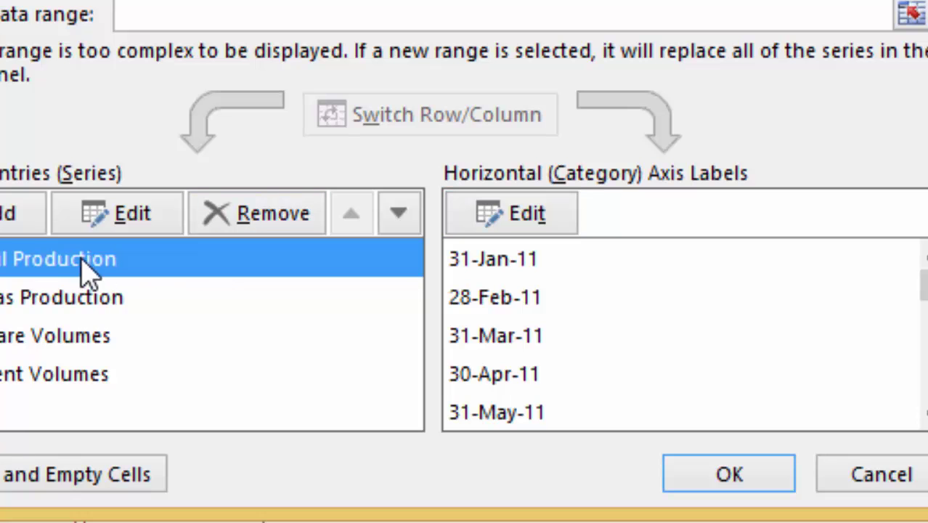
pyautogui.click(120, 210)
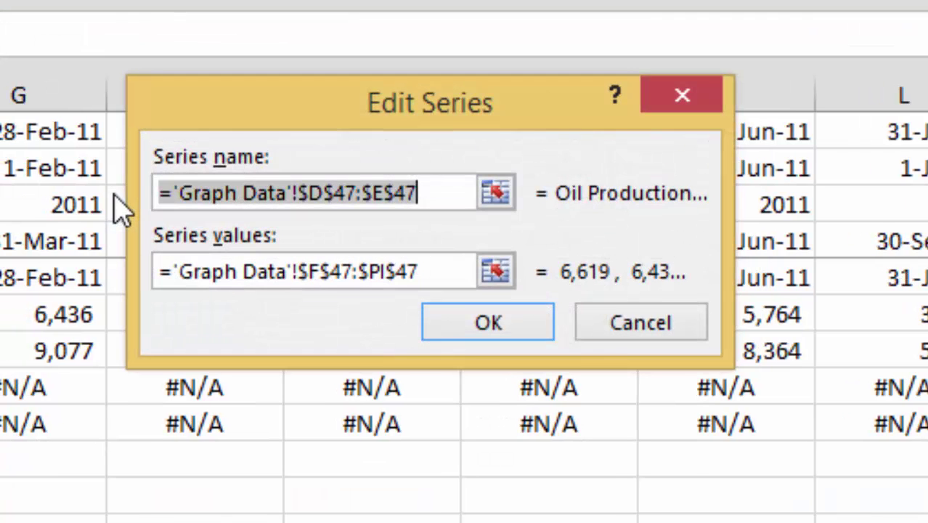
pyautogui.click(452, 263)
pyautogui.press('BackSpace')
pyautogui.press('BackSpace')
pyautogui.press('BackSpace')
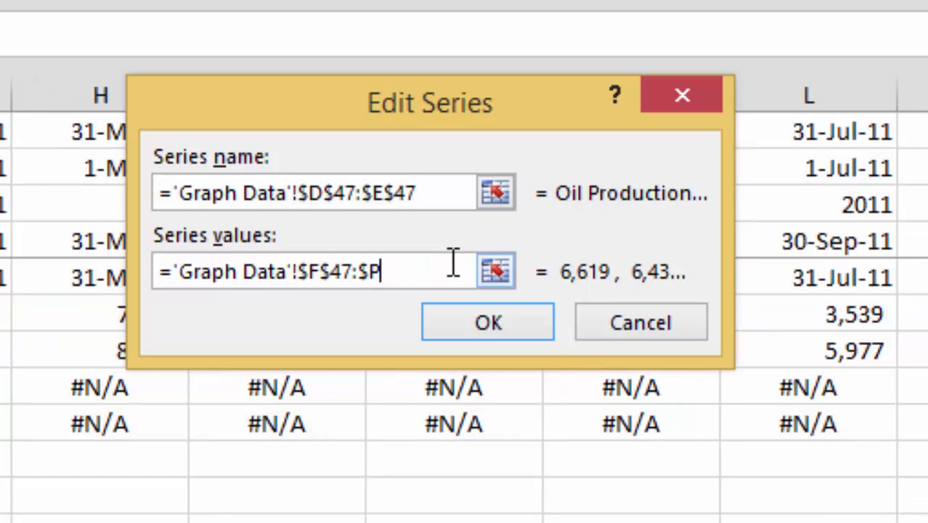
pyautogui.press('BackSpace')
pyautogui.press('BackSpace')
pyautogui.press('BackSpace')
pyautogui.press('BackSpace')
pyautogui.press('BackSpace')
pyautogui.press('BackSpace')
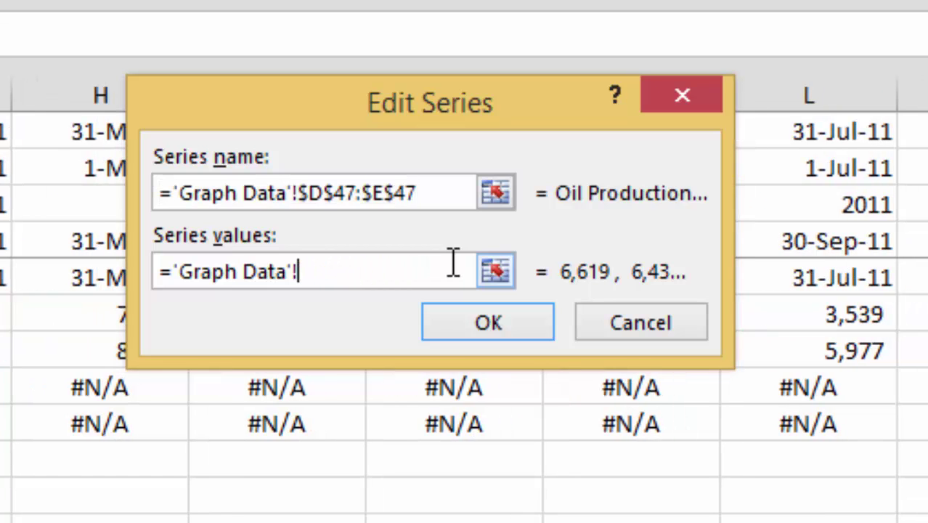
pyautogui.write('oil')
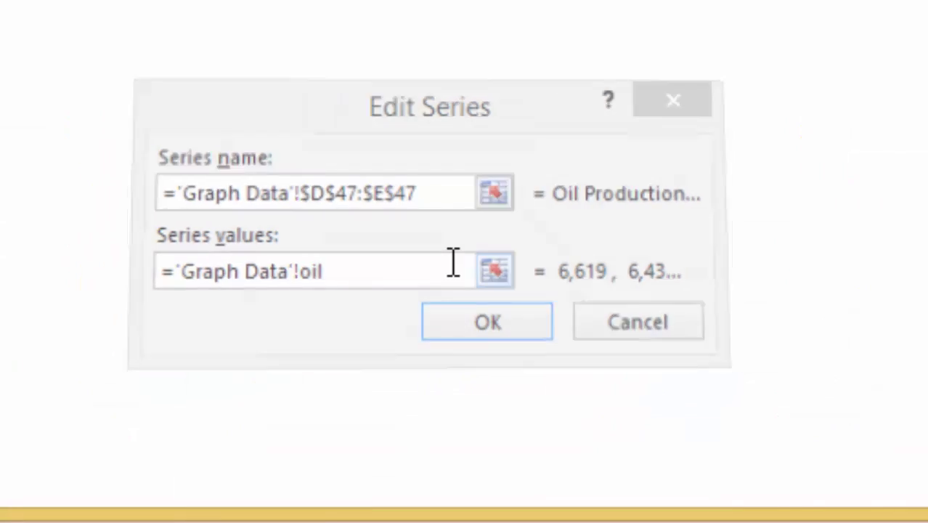
pyautogui.press('Return')
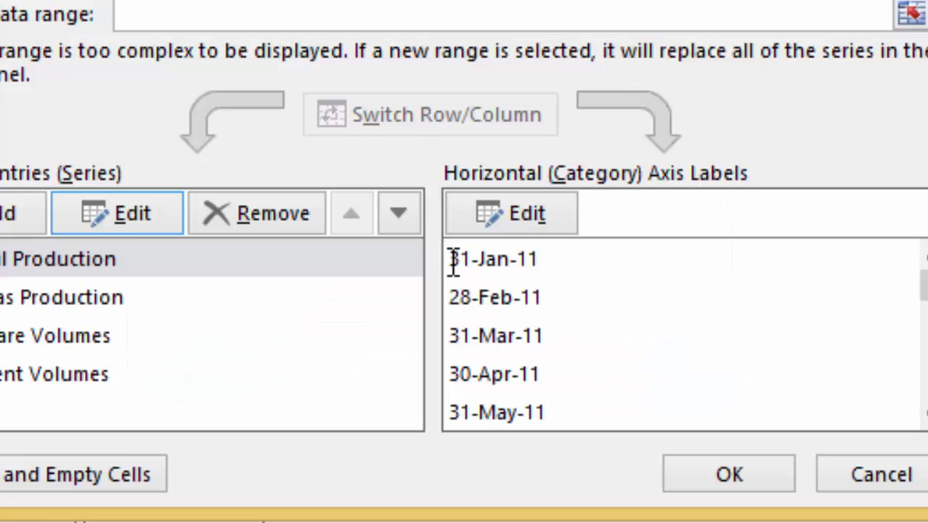
# Step: Remove the Gas Production, Flare Volumes and Vent Volumes series from the chart's data source, keeping only Oil Production
pyautogui.click(45, 314)
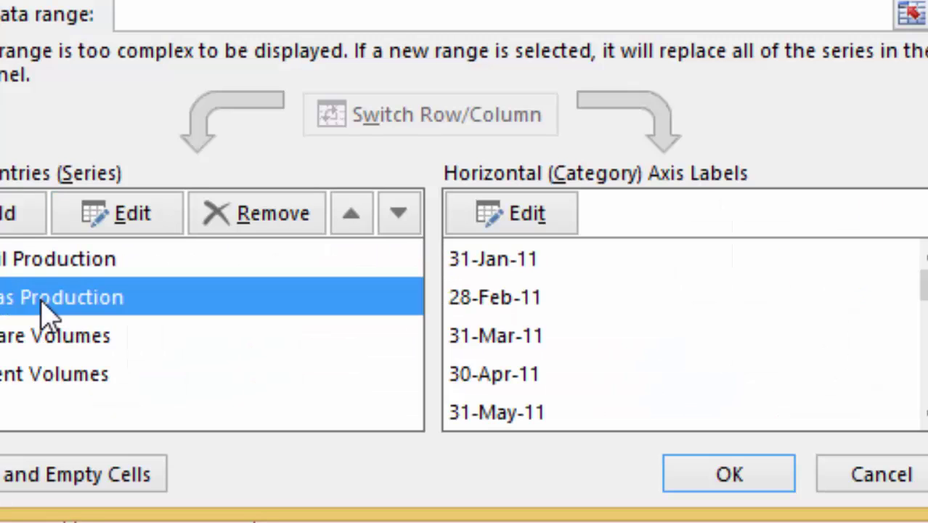
pyautogui.click(242, 218)
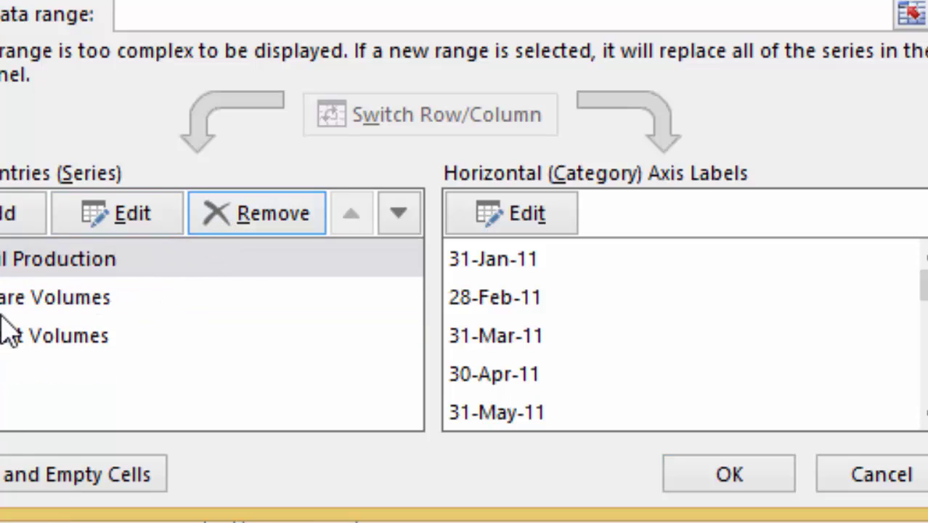
pyautogui.click(34, 308)
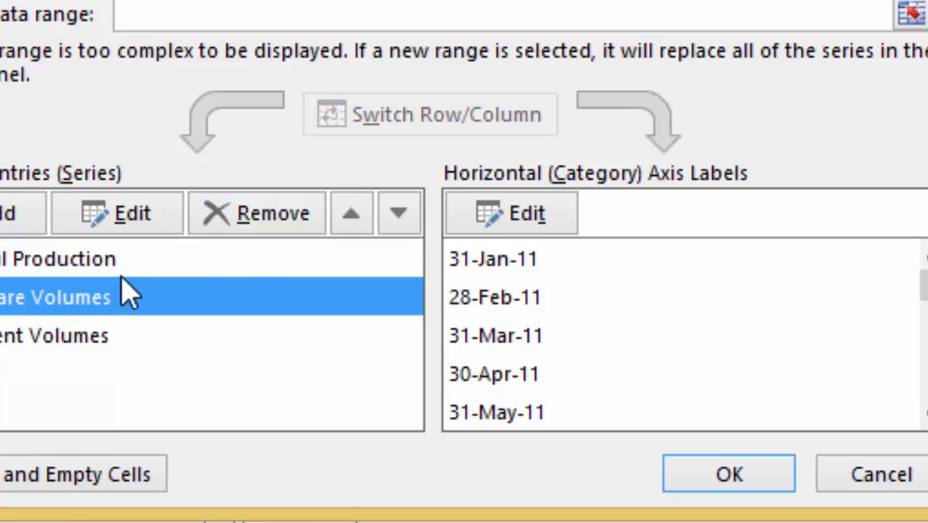
pyautogui.click(265, 238)
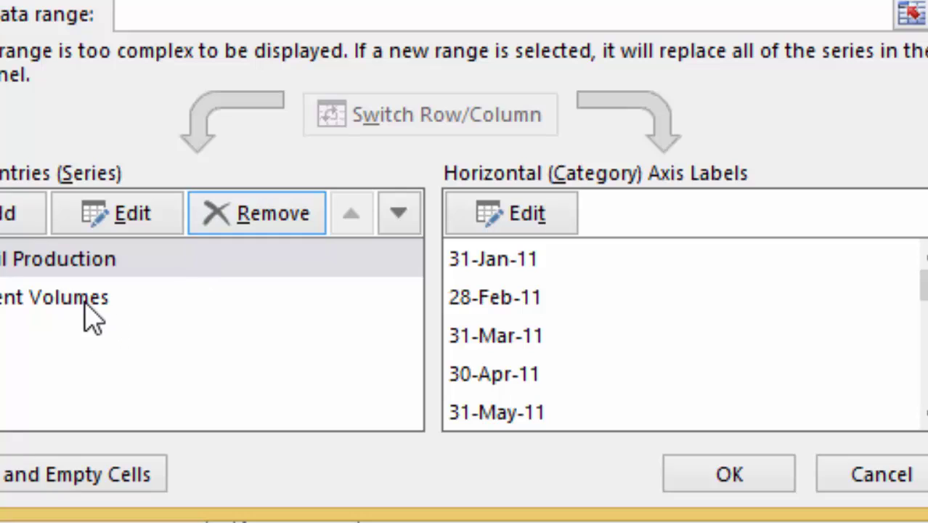
pyautogui.click(86, 307)
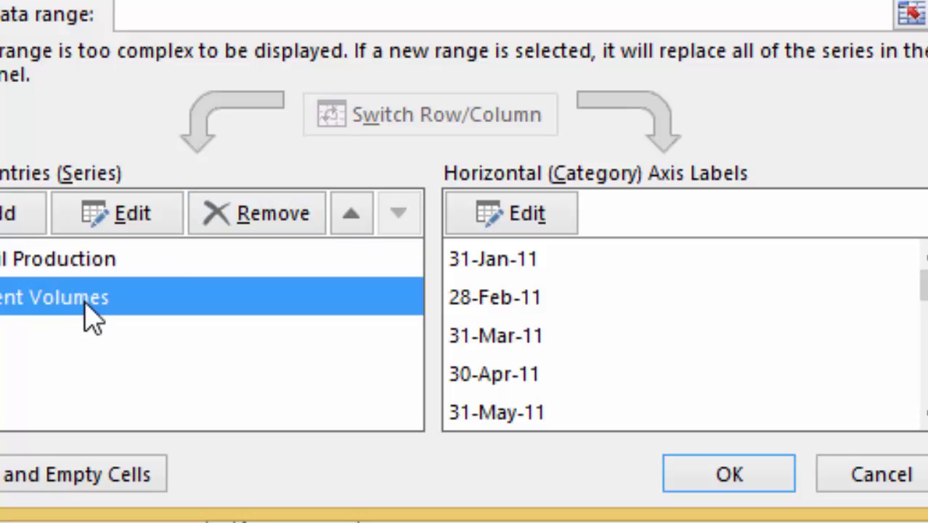
pyautogui.click(279, 218)
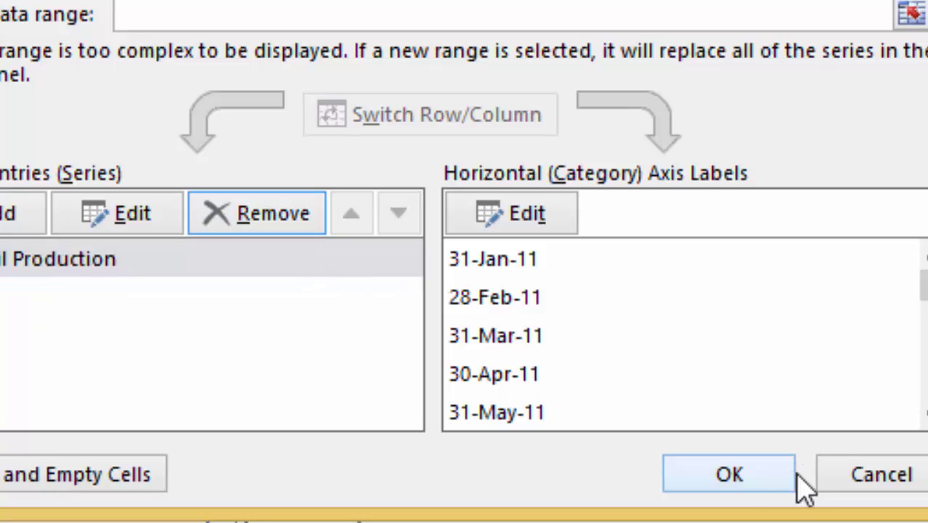
pyautogui.click(729, 474)
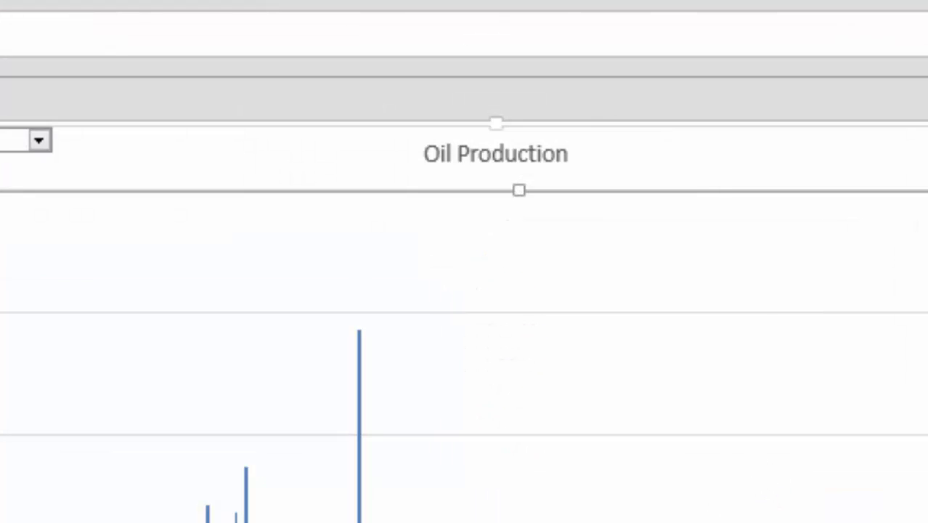
# Step: Change the chart's horizontal axis type to Text axis in the axis formatting options
pyautogui.rightClick(450, 472)
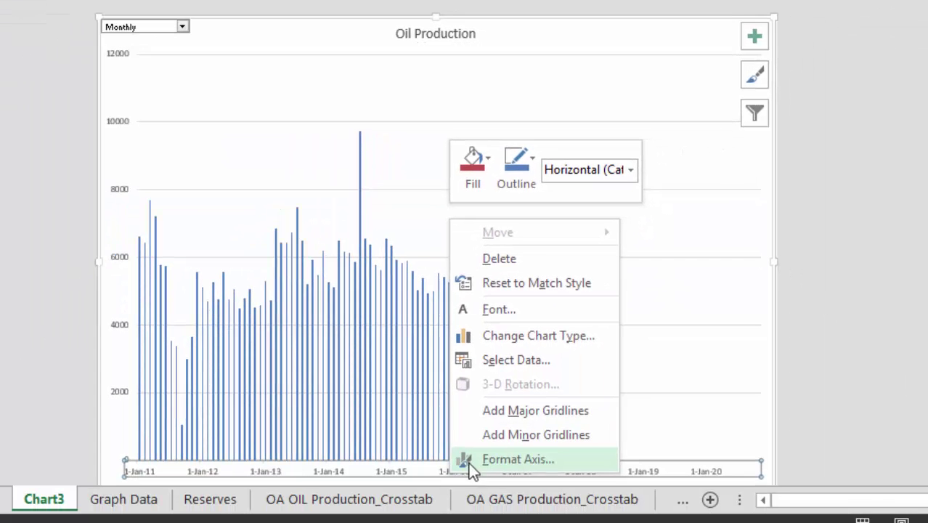
pyautogui.click(483, 460)
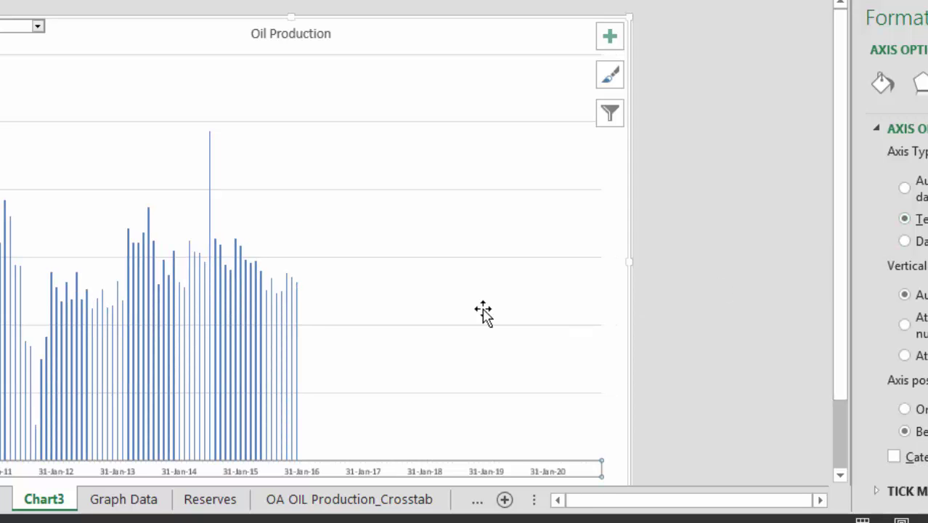
pyautogui.click(445, 226)
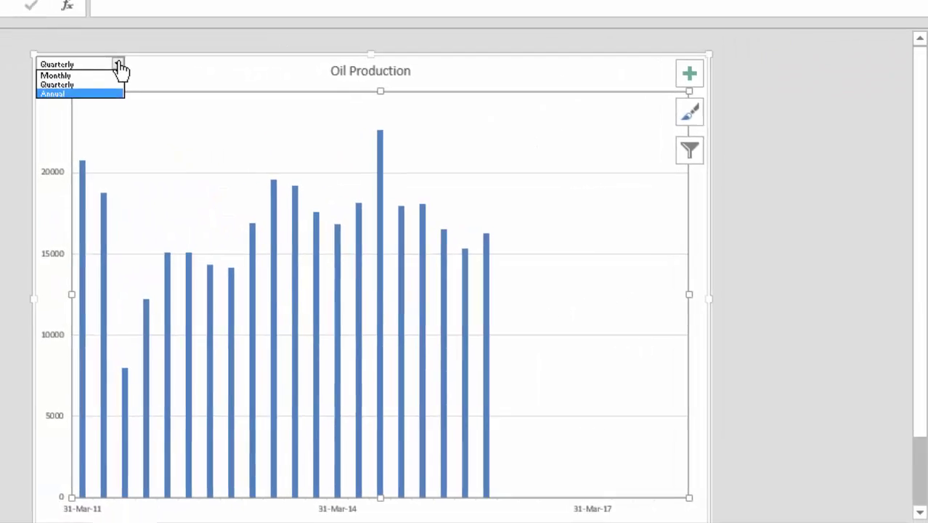
# Step: Switch the chart's period to Annual and set the horizontal axis's interval between labels to Automatic
pyautogui.click(52, 92)
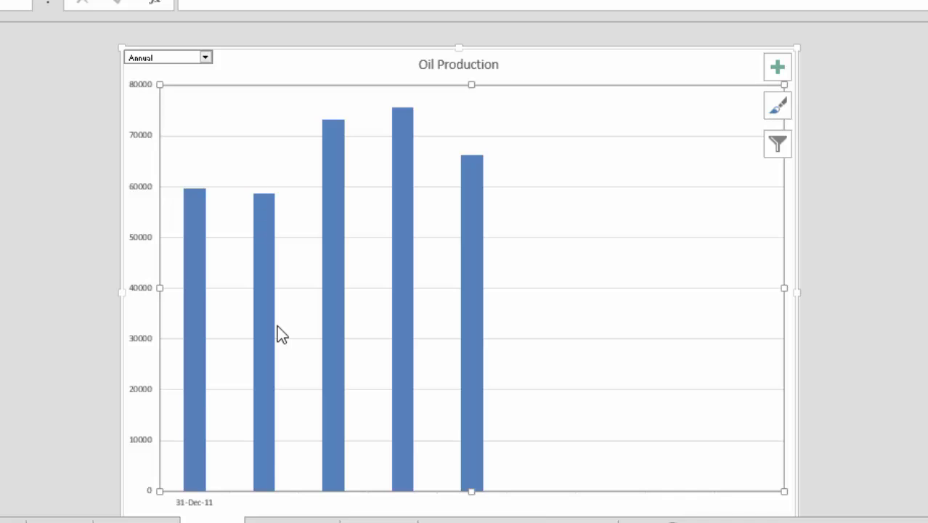
pyautogui.rightClick(192, 502)
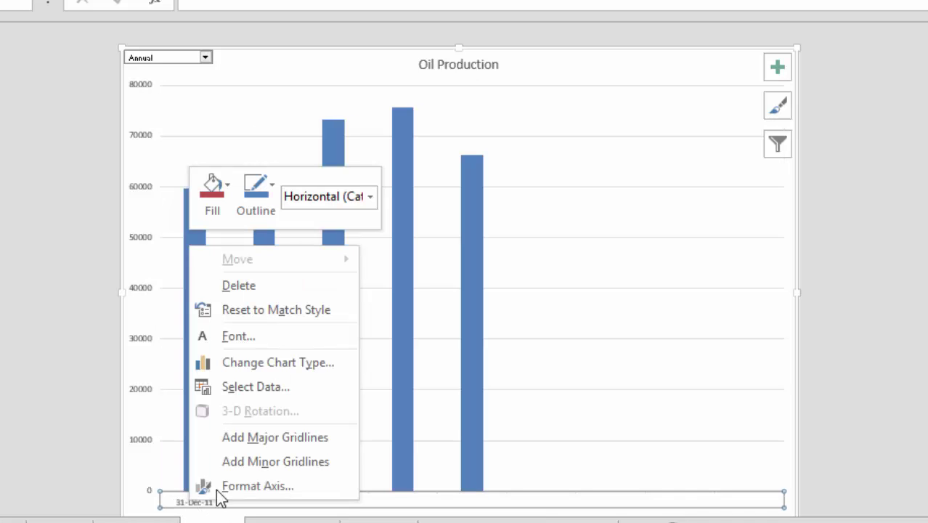
pyautogui.click(248, 486)
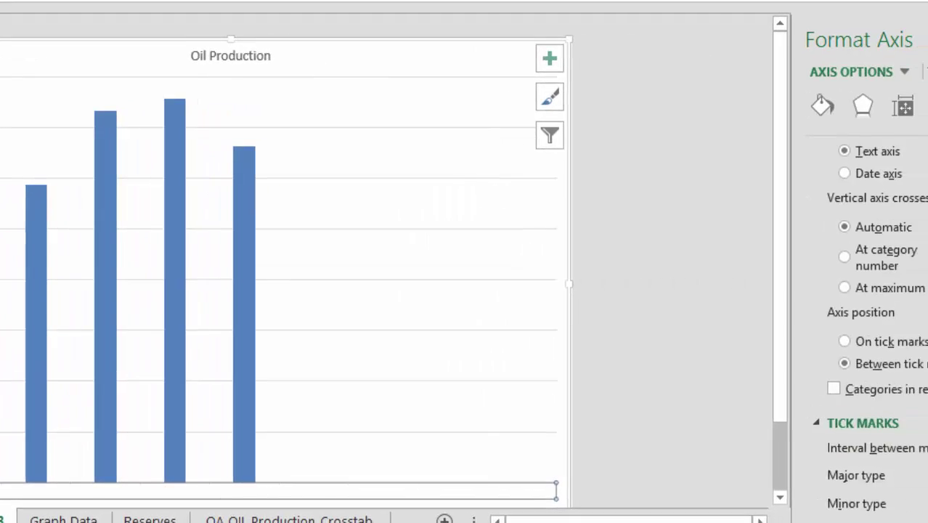
pyautogui.click(923, 504)
pyautogui.click(719, 483)
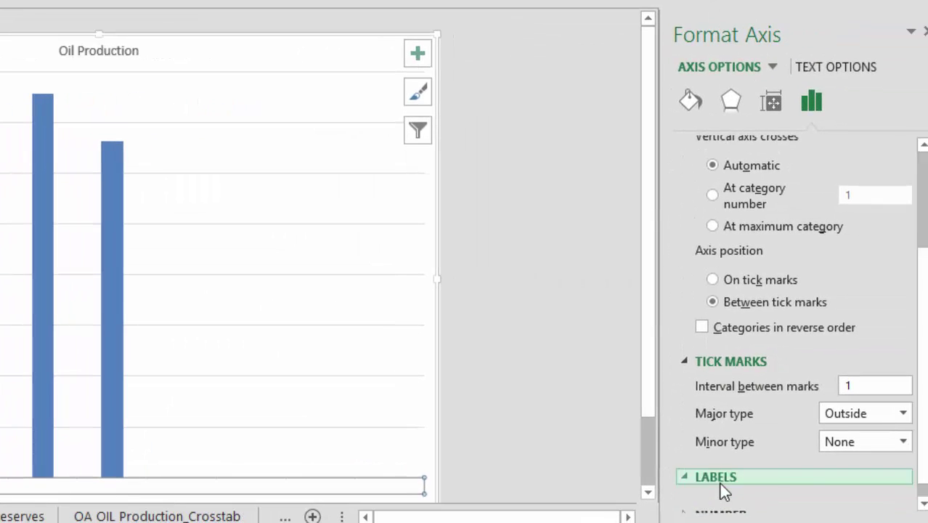
pyautogui.click(923, 505)
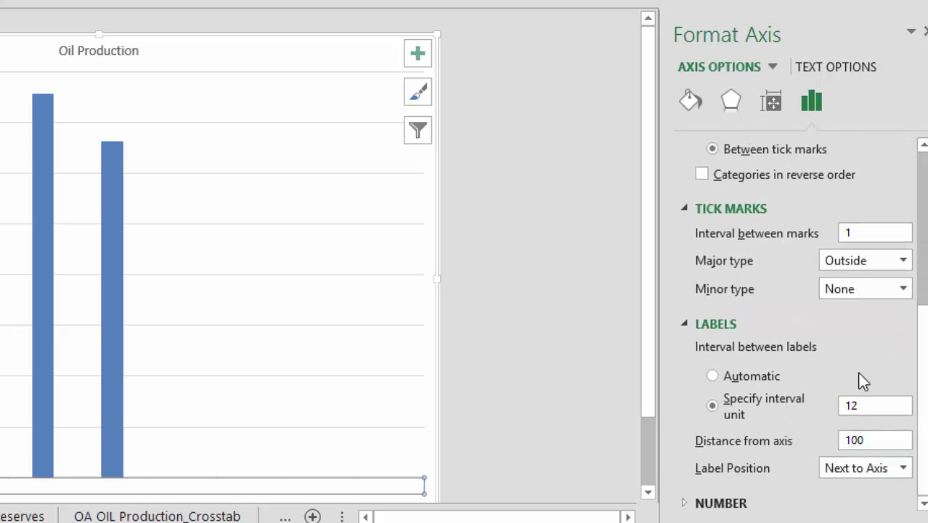
pyautogui.click(866, 407)
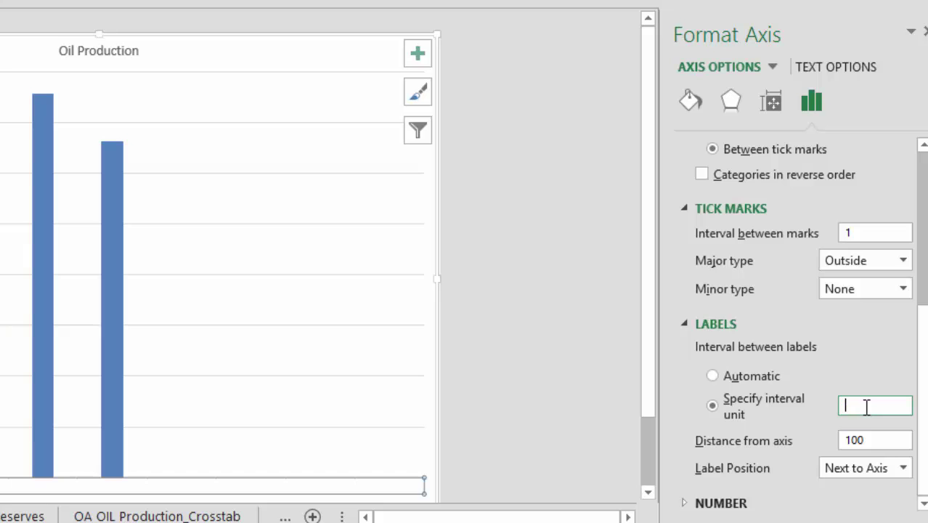
pyautogui.click(714, 374)
pyautogui.click(346, 309)
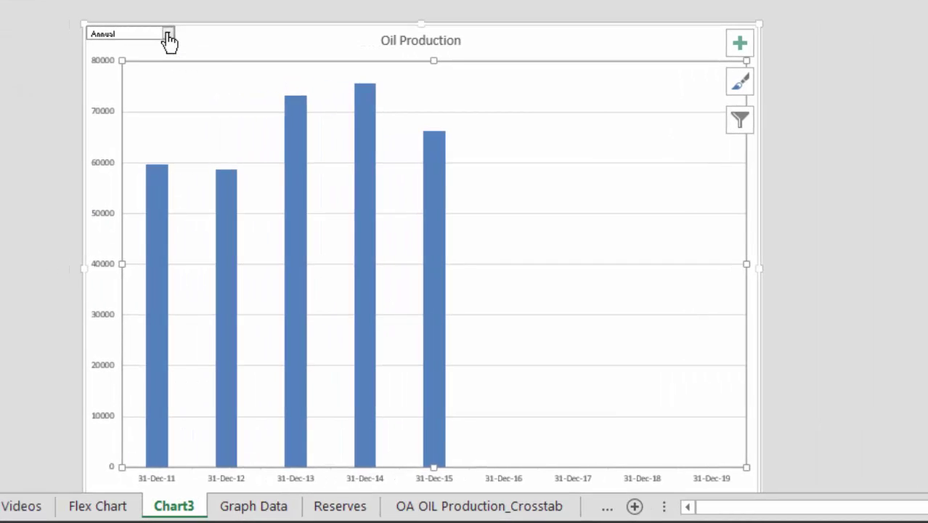
# Step: Test the chart's period selector by choosing Quarterly and finally Monthly
pyautogui.click(167, 36)
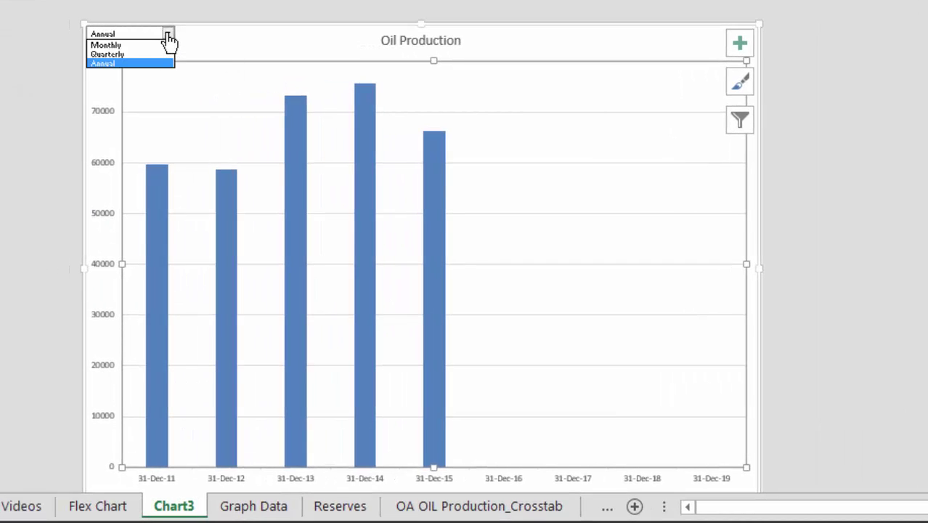
pyautogui.press('Up')
pyautogui.press('Return')
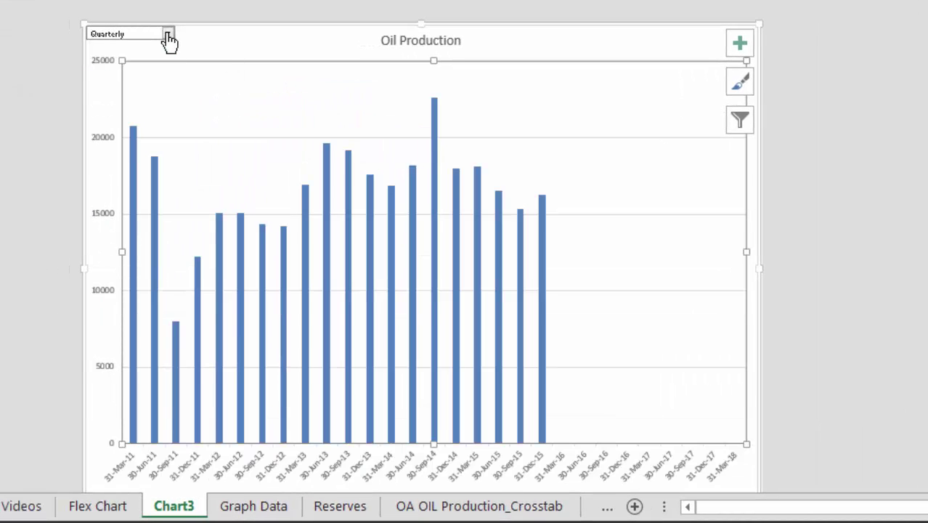
pyautogui.click(167, 36)
pyautogui.press('Up')
pyautogui.press('Return')
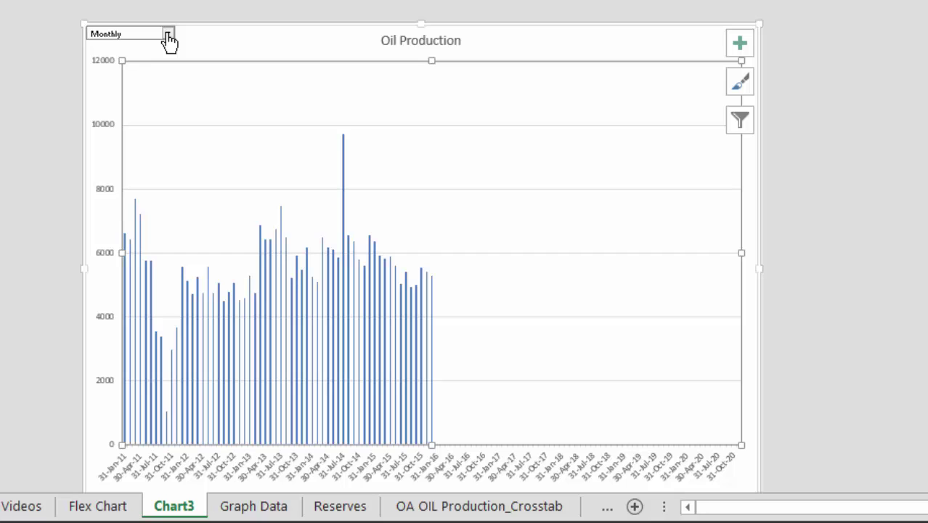
# Step: After viewing the Flex Chart sheet, lower the End Year to 2018 on the Graph Data sheet and copy its spin control
pyautogui.click(98, 506)
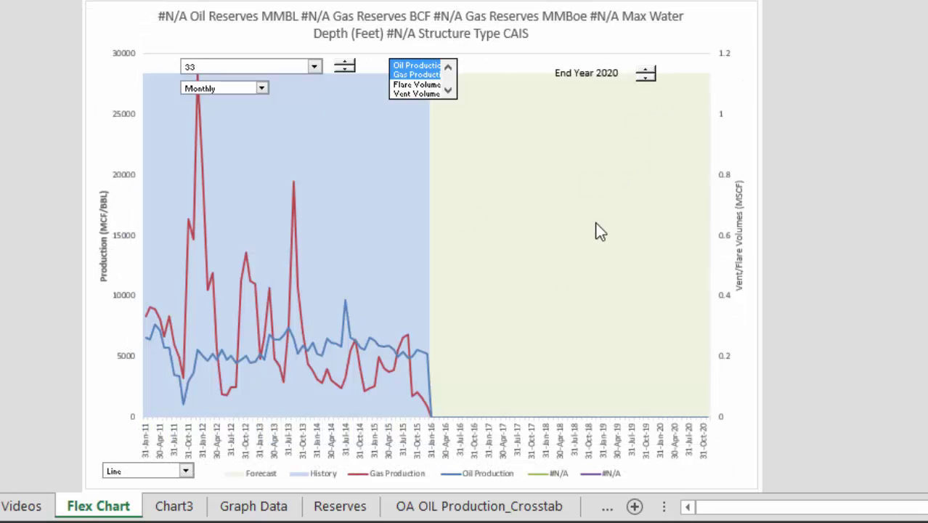
pyautogui.click(227, 508)
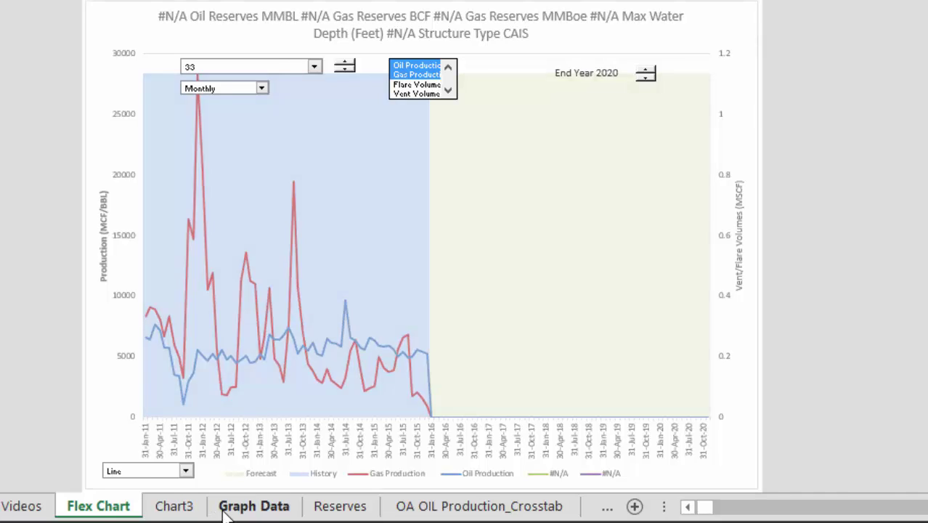
pyautogui.click(338, 260)
pyautogui.press('pageup')
pyautogui.press('pageup')
pyautogui.press('pageup')
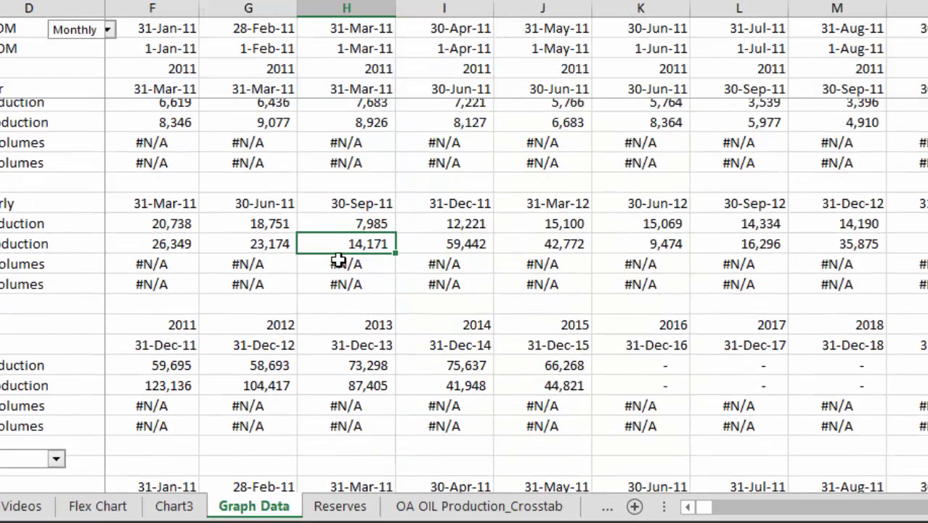
pyautogui.hotkey('ctrl', 'Right')
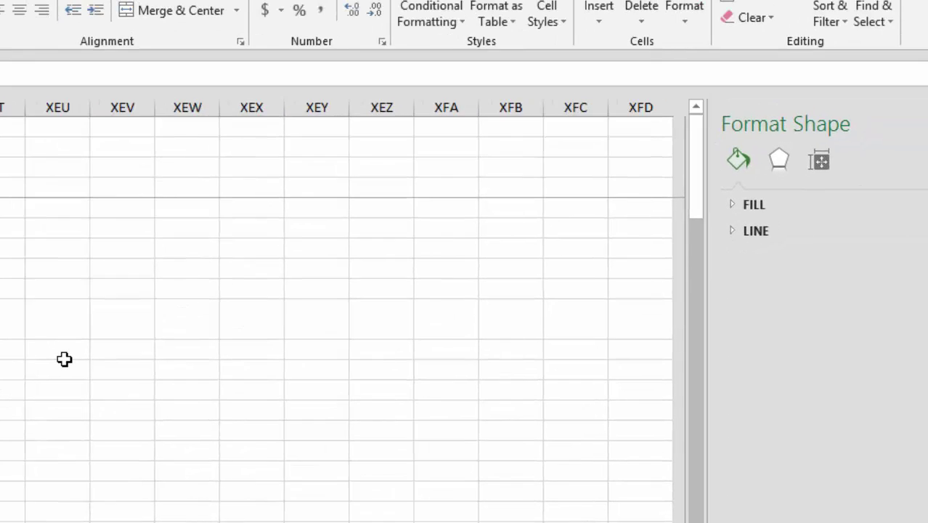
pyautogui.hotkey('ctrl', 'Left')
pyautogui.press('Right')
pyautogui.press('Right')
pyautogui.press('Right')
pyautogui.press('Right')
pyautogui.press('Right')
pyautogui.press('Right')
pyautogui.press('Right')
pyautogui.press('Right')
pyautogui.press('Right')
pyautogui.press('Right')
pyautogui.press('Right')
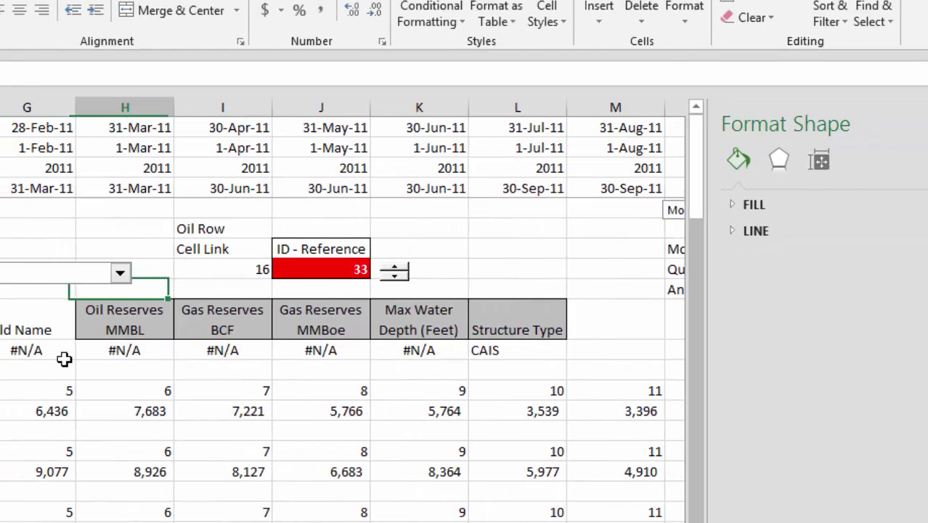
pyautogui.press('Right')
pyautogui.press('Right')
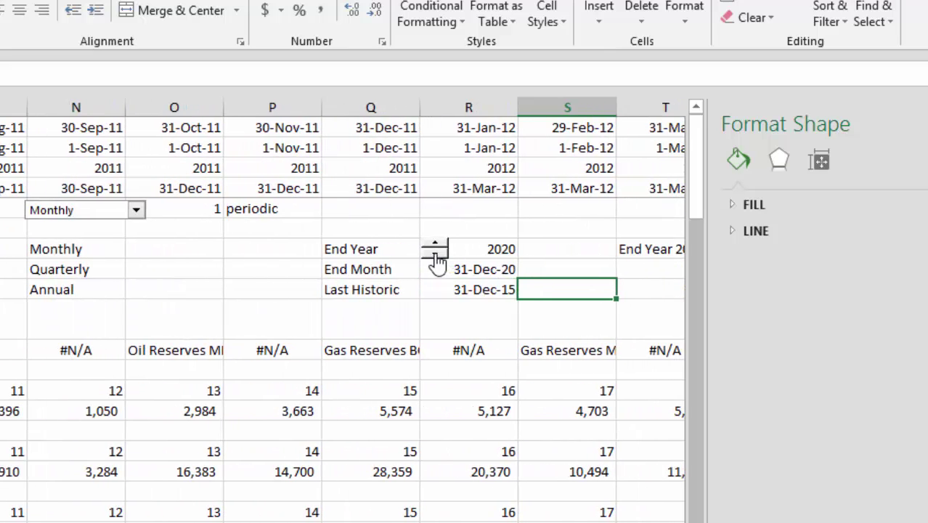
pyautogui.click(437, 262)
pyautogui.rightClick(434, 251)
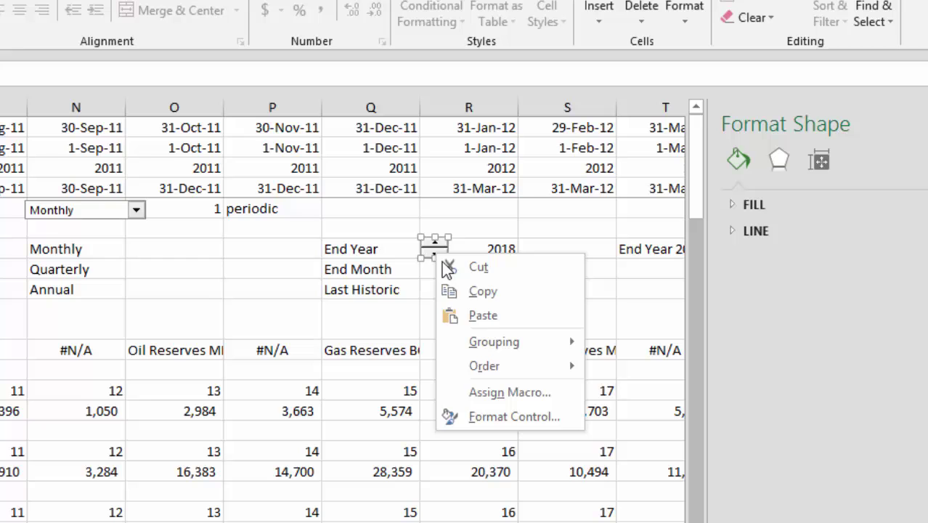
pyautogui.click(465, 296)
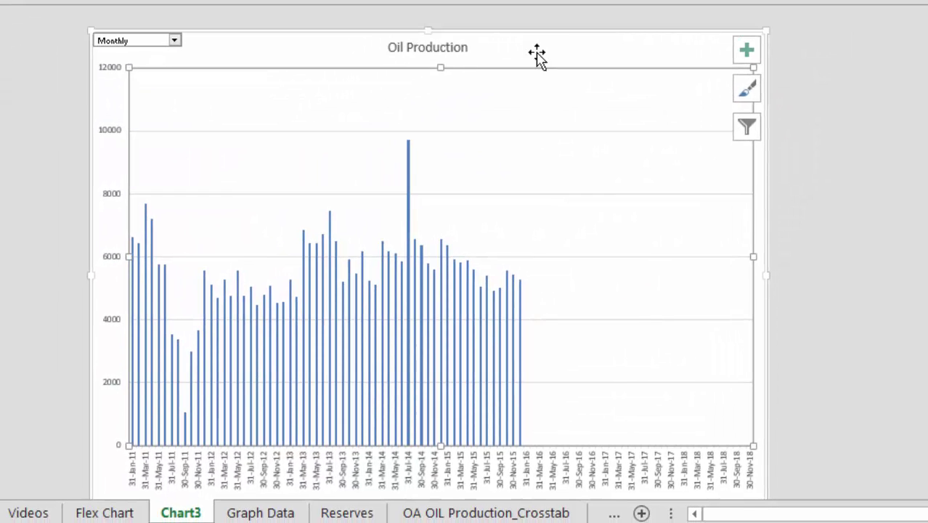
# Step: Paste the copied End Year spin control onto the Chart3 chart and place it to the right of the chart title
pyautogui.click(535, 56)
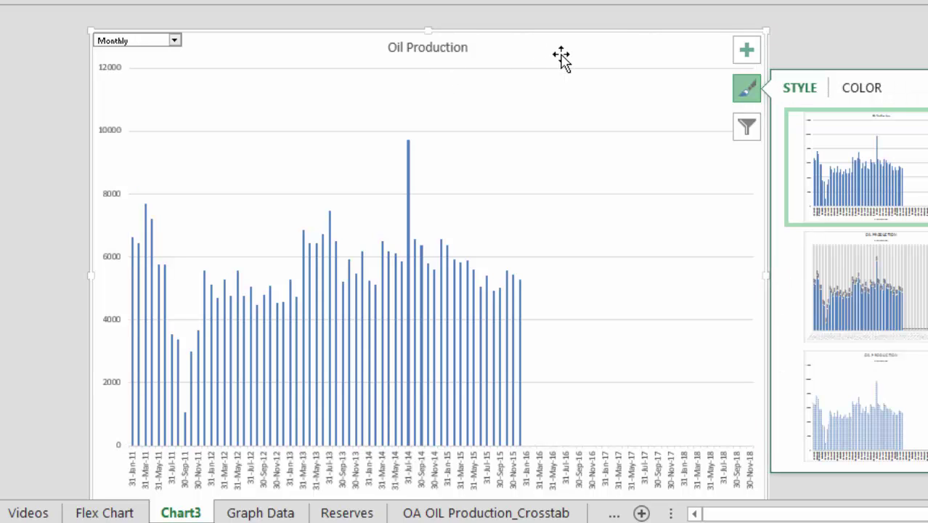
pyautogui.hotkey('ctrl', 'v')
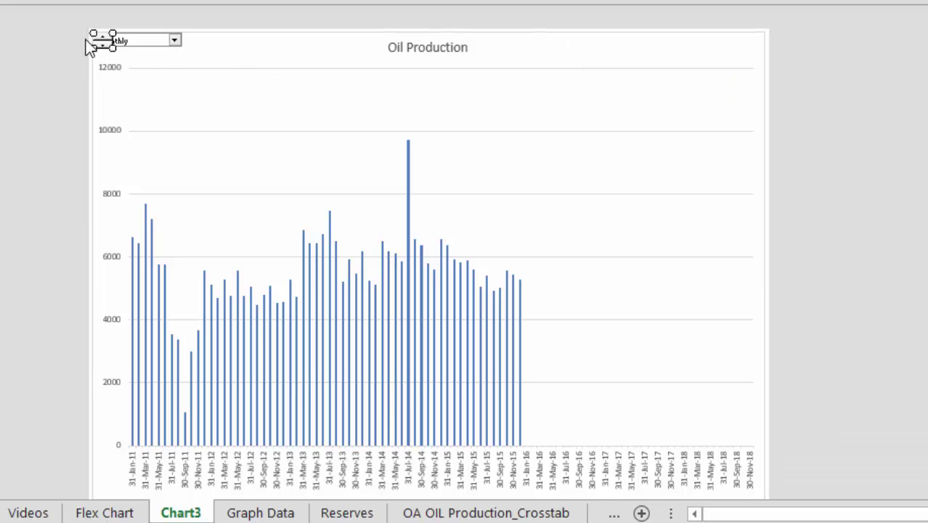
pyautogui.moveTo(104, 45); pyautogui.dragTo(588, 47)
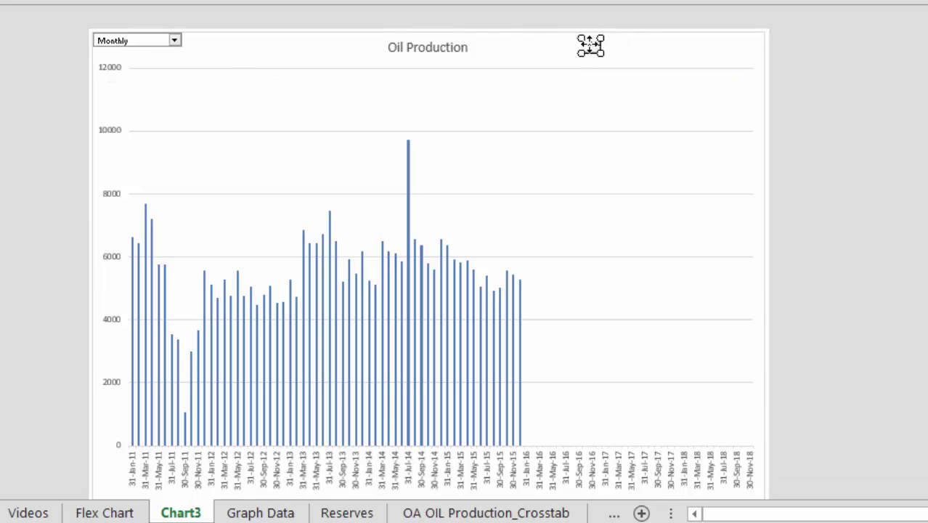
# Step: Link the Oil Production chart's title to the cell on the Graph Data sheet that holds the combined End Year text
pyautogui.click(433, 46)
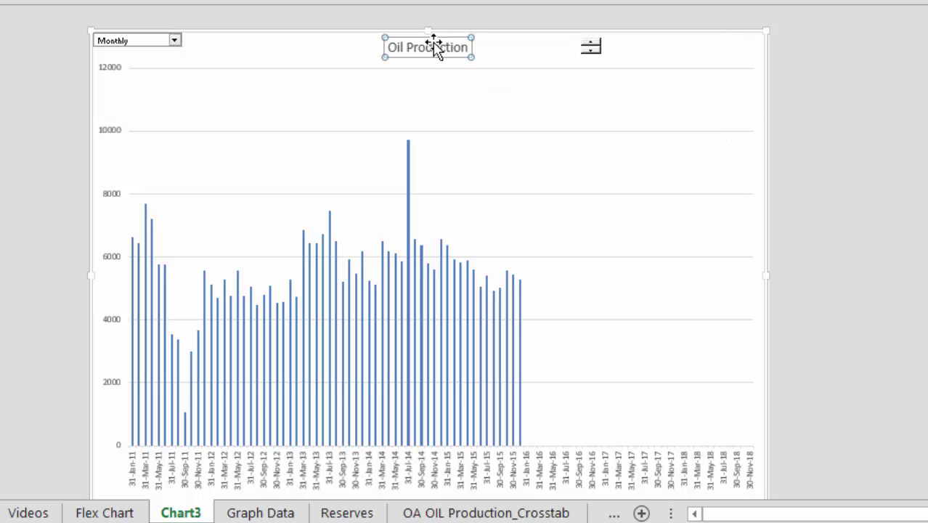
pyautogui.click(250, 514)
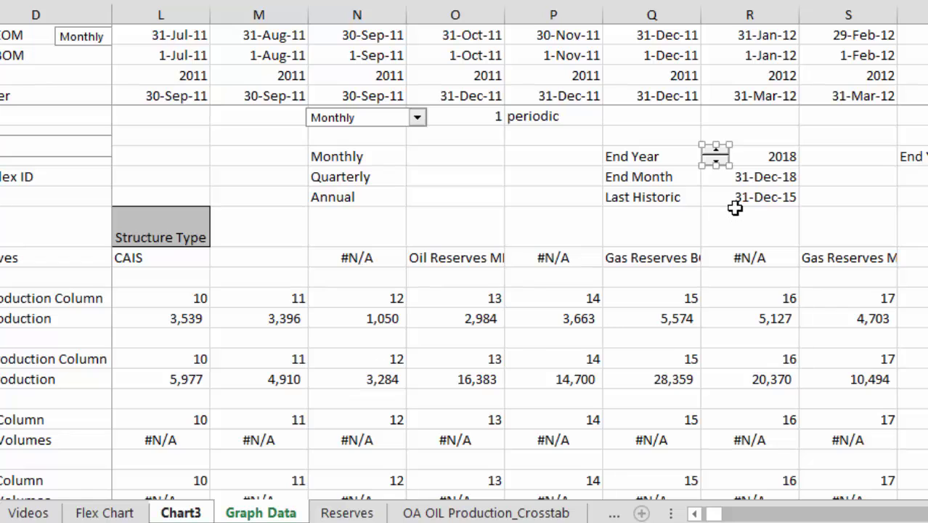
pyautogui.moveTo(606, 156); pyautogui.dragTo(758, 156)
pyautogui.press('Return')
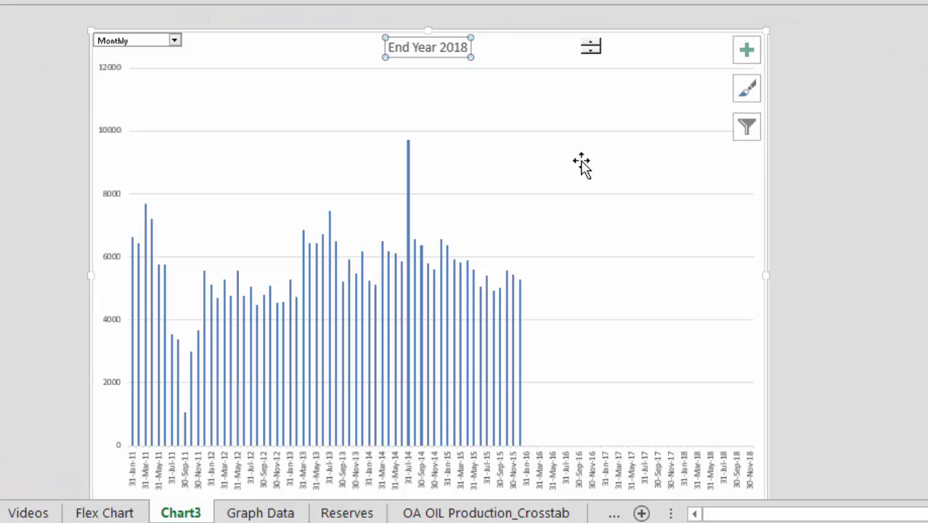
pyautogui.click(620, 149)
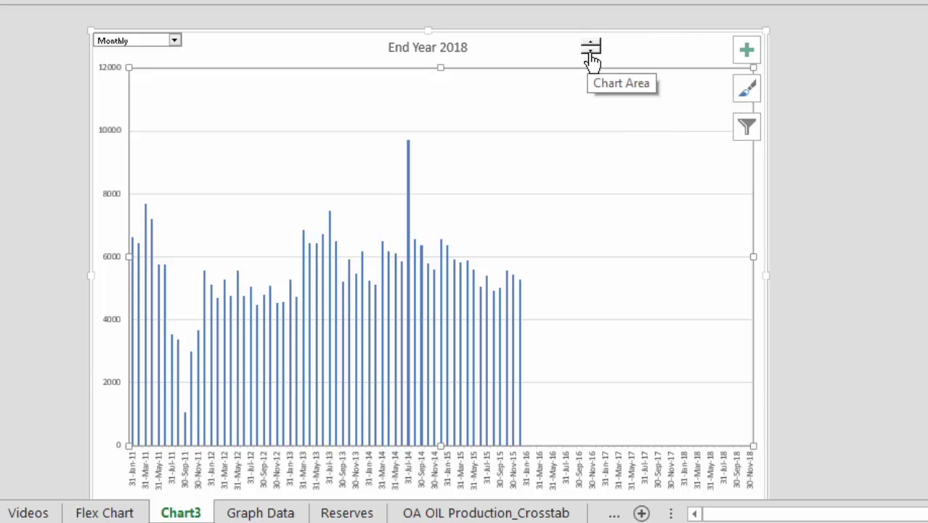
# Step: Lower the chart's End Year to 2015 with the spin control beside the title
pyautogui.click(590, 51)
pyautogui.click(590, 52)
pyautogui.click(590, 51)
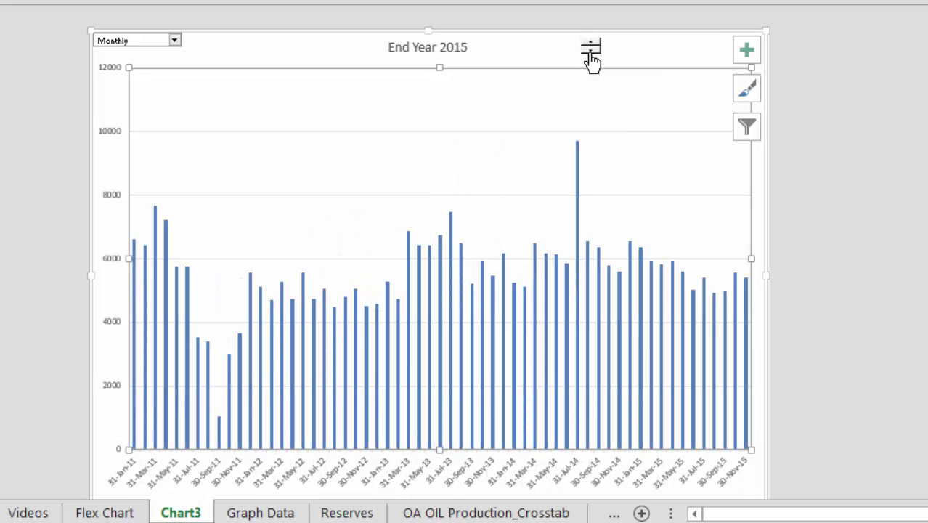
# Step: Test the chart's period selector by choosing Quarterly, Annual and finally Monthly again
pyautogui.click(175, 40)
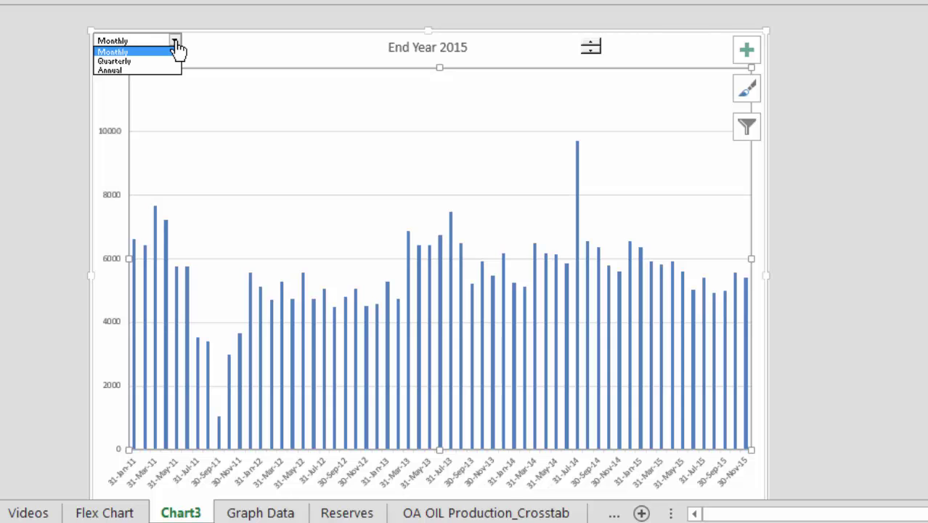
pyautogui.press('Down')
pyautogui.press('Return')
pyautogui.click(175, 41)
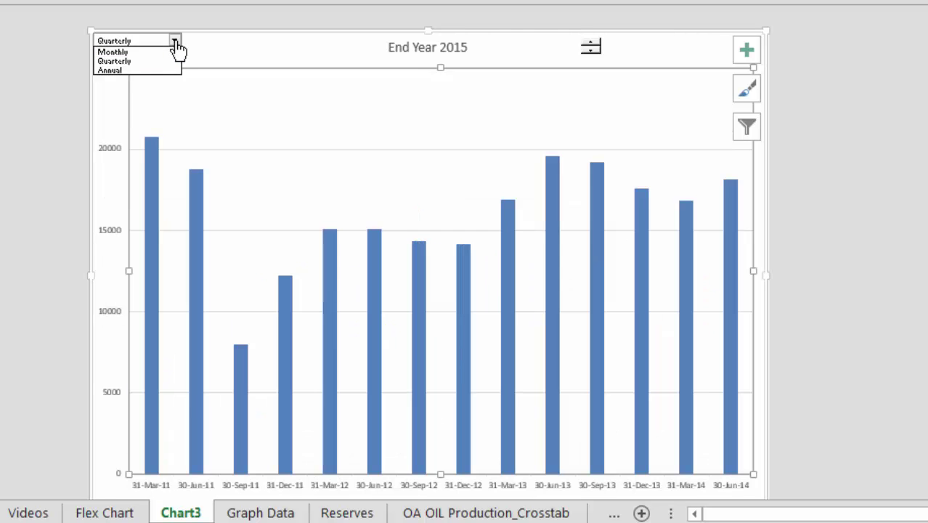
pyautogui.press('Down')
pyautogui.press('Return')
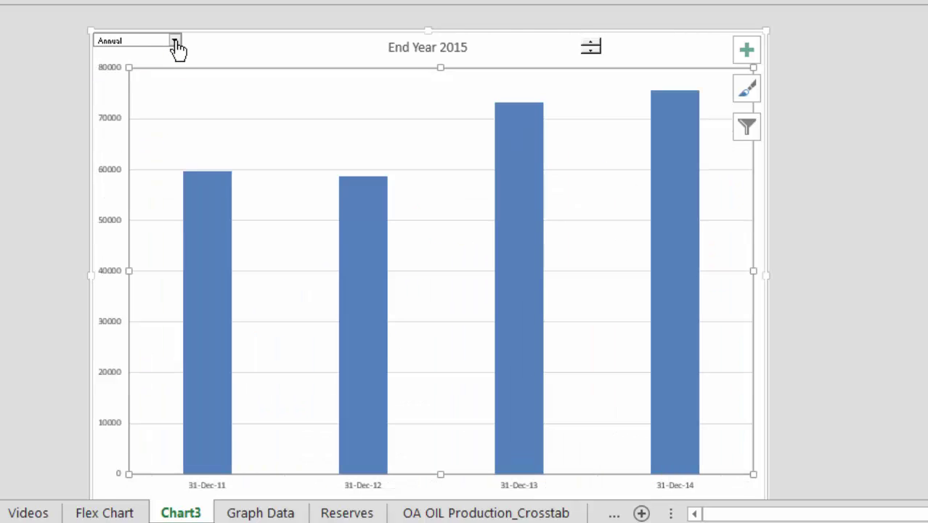
pyautogui.click(175, 41)
pyautogui.press('Up')
pyautogui.press('Up')
pyautogui.press('Return')
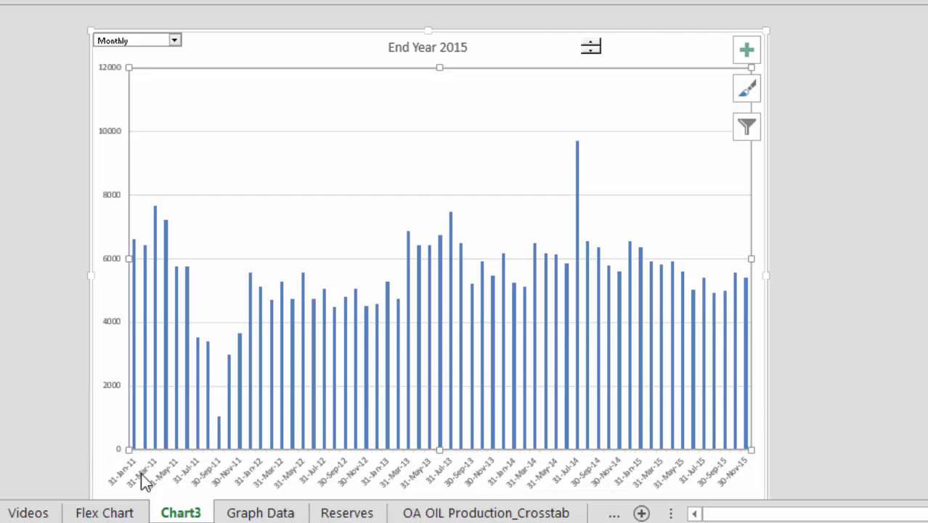
# Step: Rename the Chart3 sheet as Timing Graph Example
pyautogui.doubleClick(164, 514)
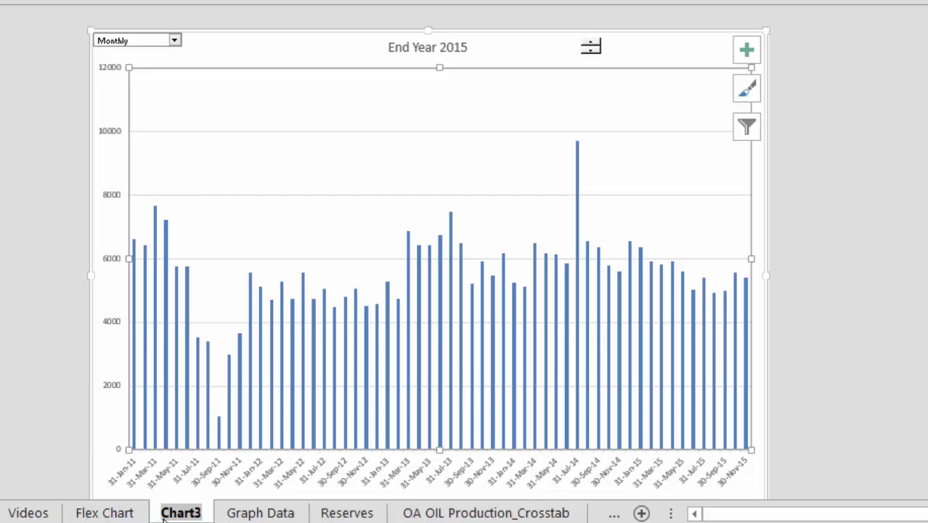
pyautogui.write('Timing')
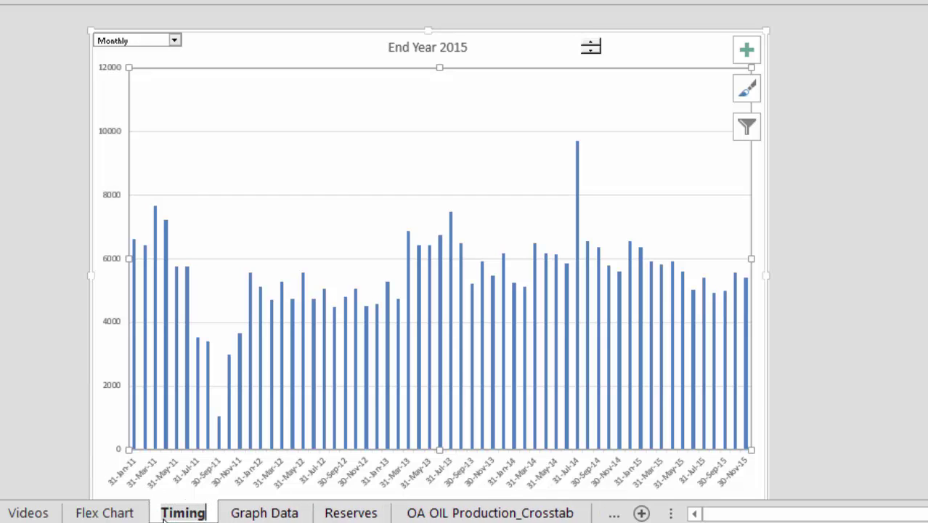
pyautogui.write(' Graph')
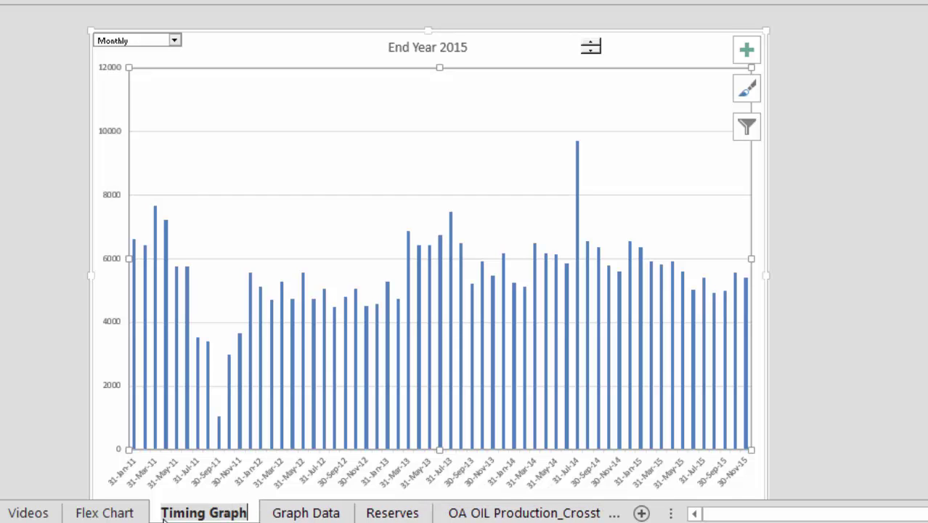
pyautogui.write(' Example')
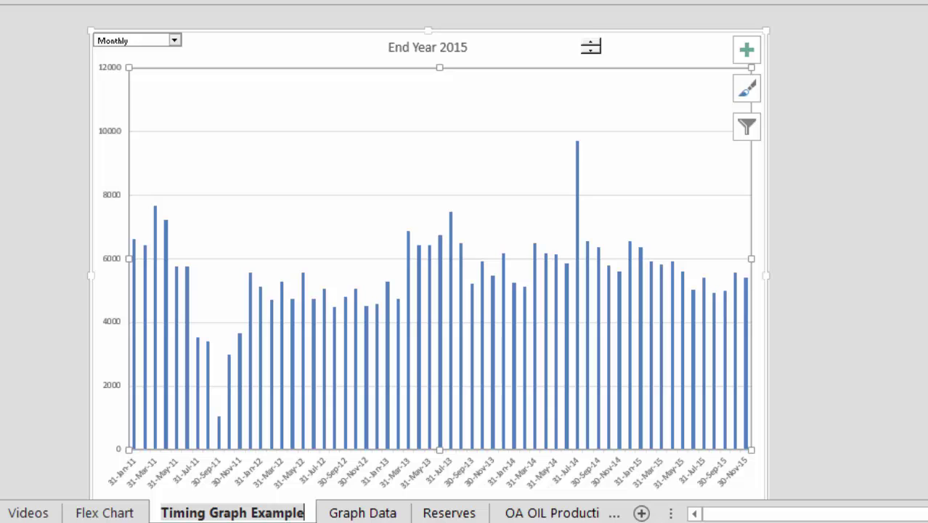
pyautogui.press('Return')
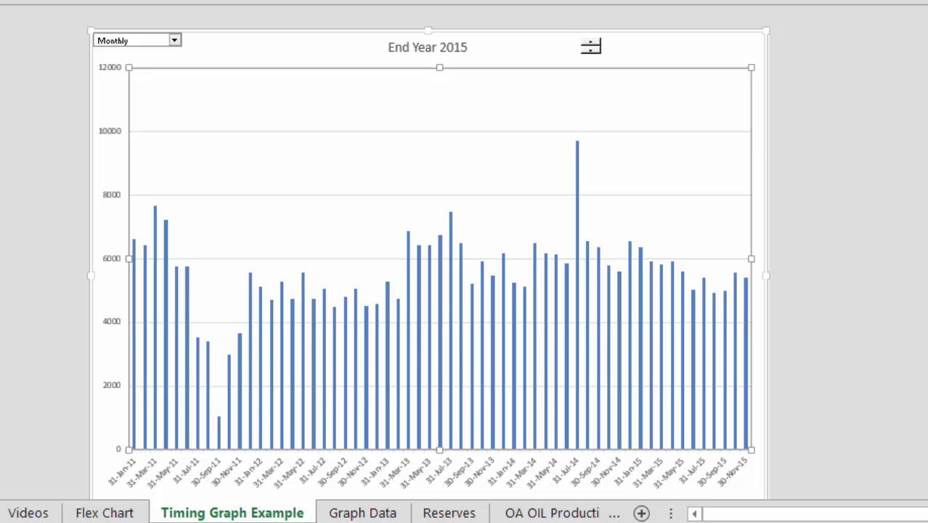
# Step: Test the chart's End Year spin control by stepping to 2014, up to 2016 and back to 2015
pyautogui.click(592, 53)
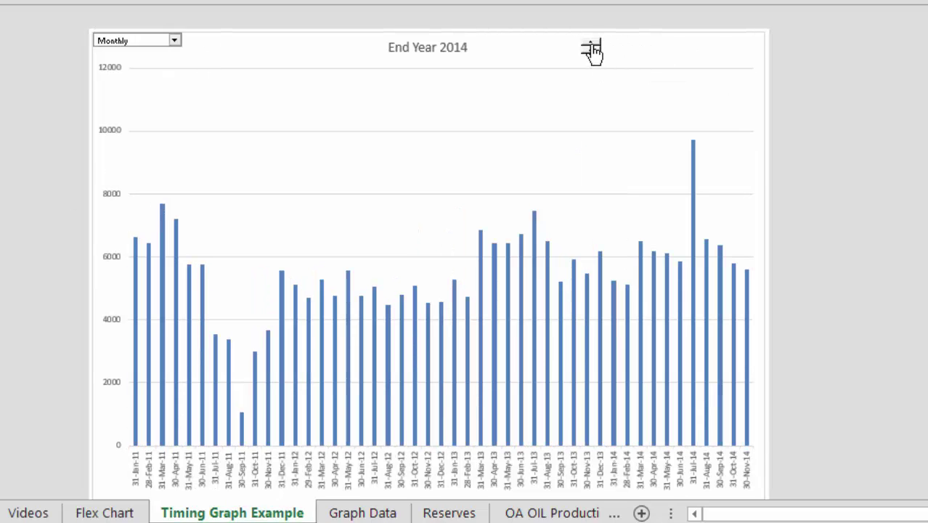
pyautogui.click(591, 48)
pyautogui.click(592, 47)
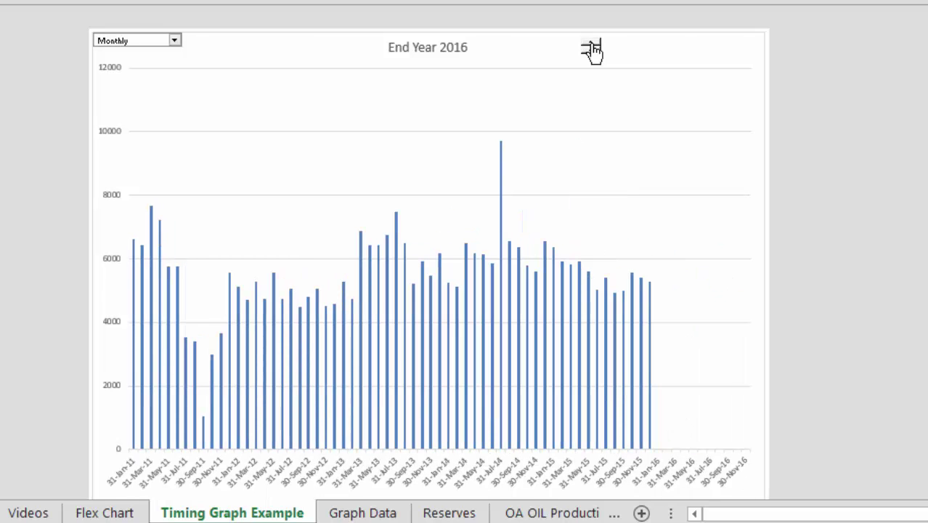
pyautogui.click(592, 51)
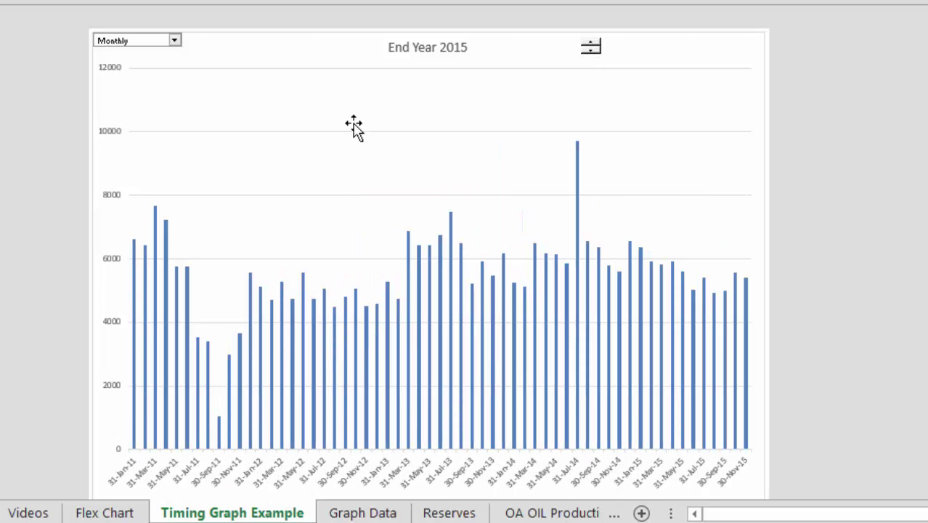